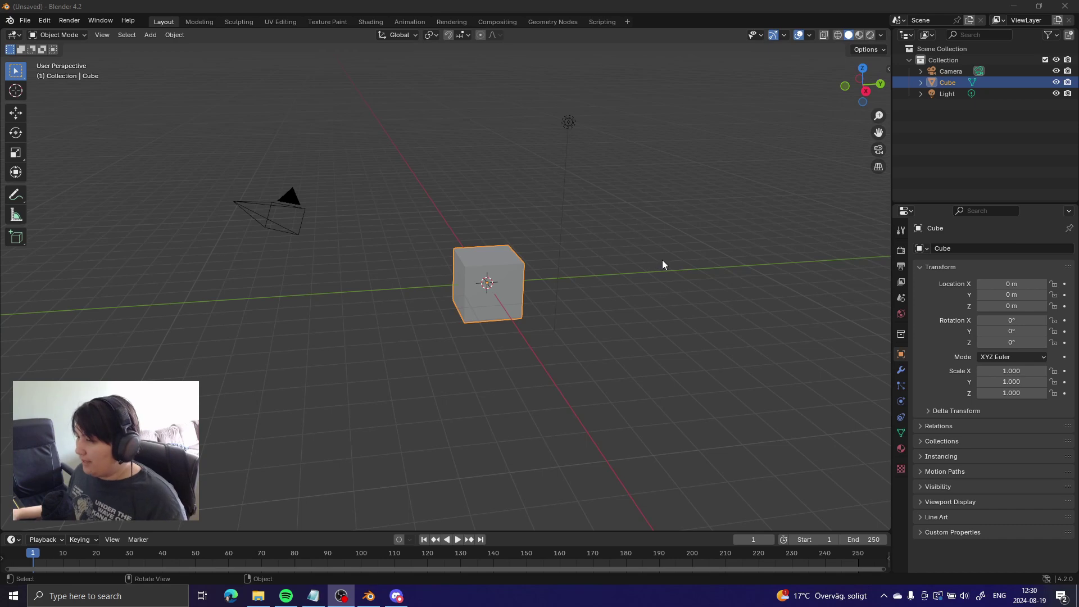
Step: Select the default camera, light and cube and delete all three from the scene
middle_click_drag(667, 263, 484, 248)
left_click(212, 104)
middle_click_drag(212, 104, 438, 236)
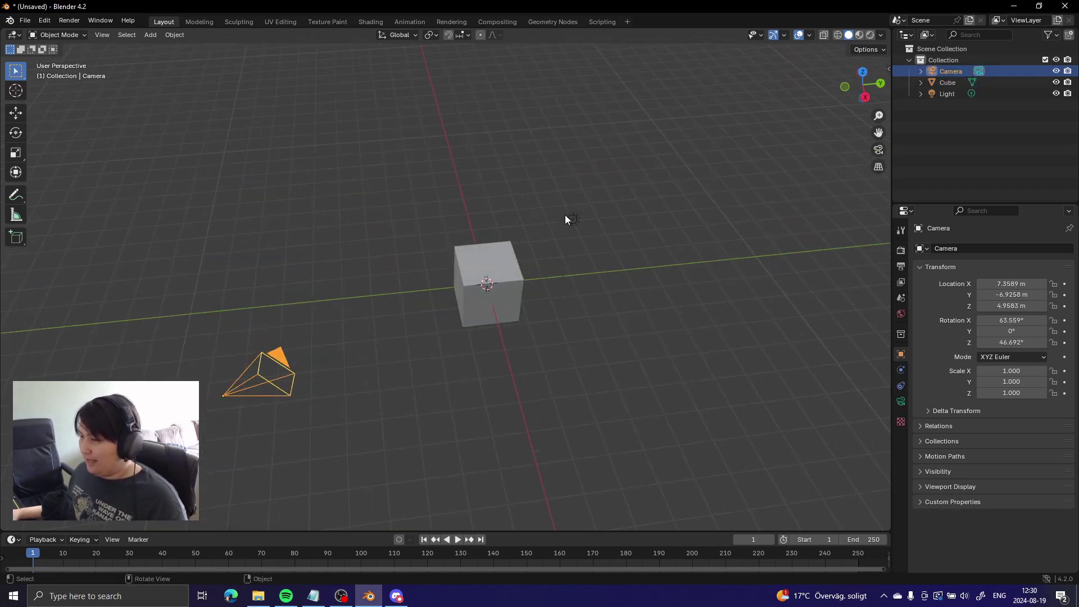
left_click(562, 213)
left_click(504, 258)
mouse_move(613, 290)
middle_mouse_down()
mouse_move(619, 327)
mouse_move(599, 302)
mouse_move(619, 299)
mouse_move(615, 309)
middle_mouse_up()
mouse_move(707, 415)
left_mouse_down()
mouse_move(310, 149)
mouse_move(254, 145)
left_mouse_up()
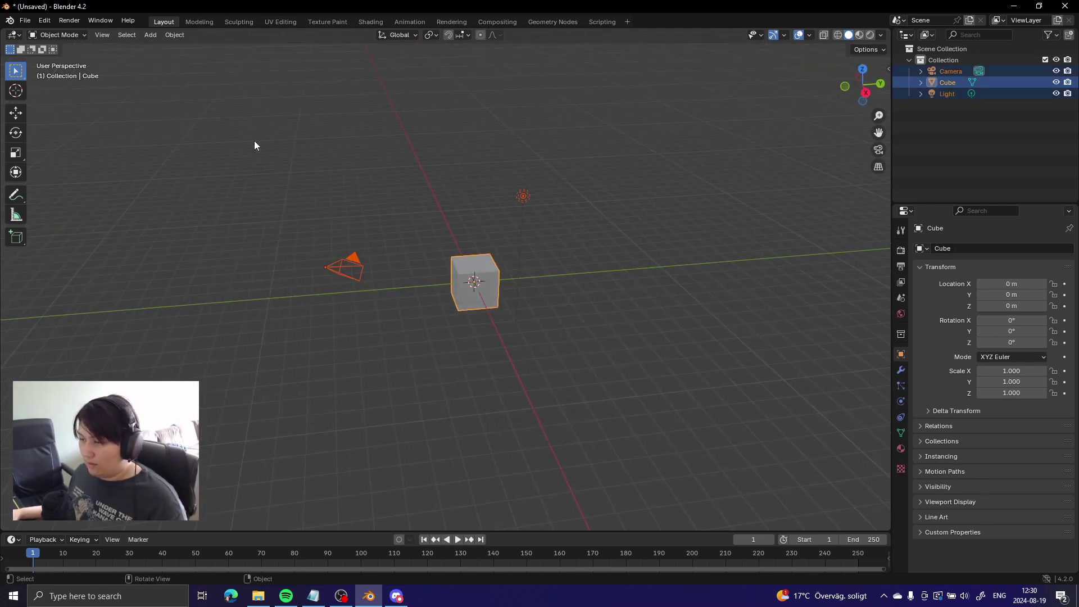
key("x")
left_click(416, 187)
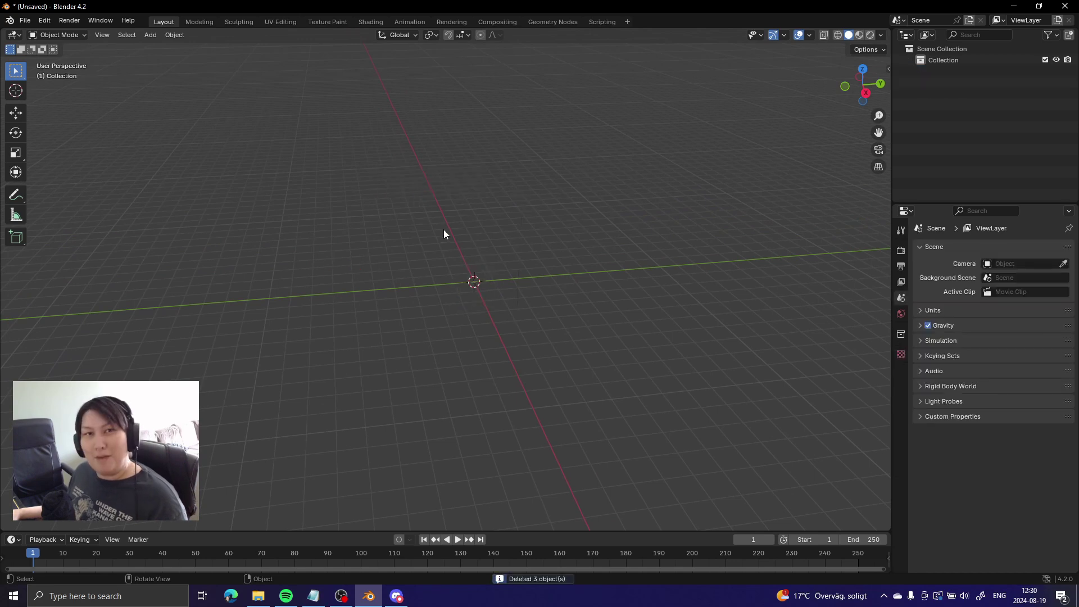
Step: Add a new cube mesh to the empty scene
middle_click_drag(491, 294, 560, 299)
key("shift+a")
left_click(661, 316)
middle_click_drag(660, 316, 598, 289)
scroll(557, 269, "up", 2)
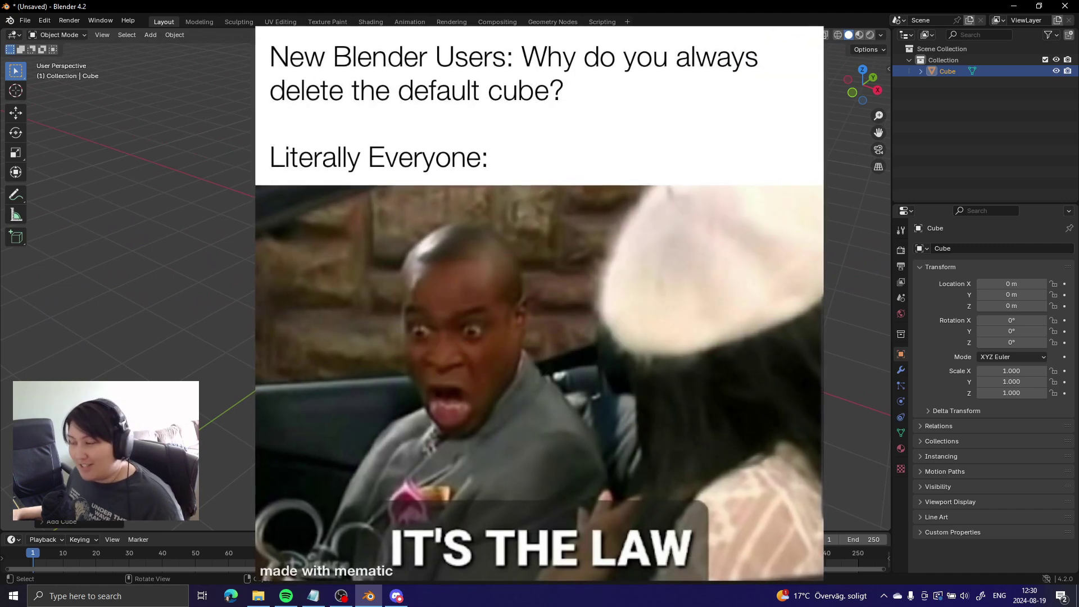
Step: Add a cylinder mesh and move it clear of the cube, to about X 0.88 m, Y -5.46 m, Z 2.11 m
middle_click_drag(540, 338, 619, 337)
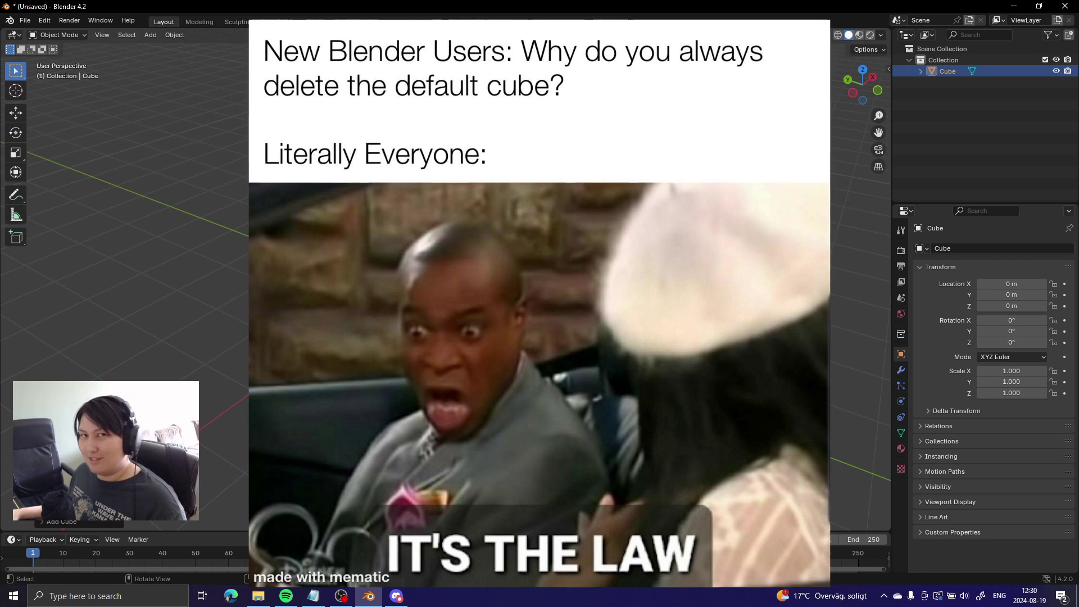
middle_click_drag(596, 298, 626, 227)
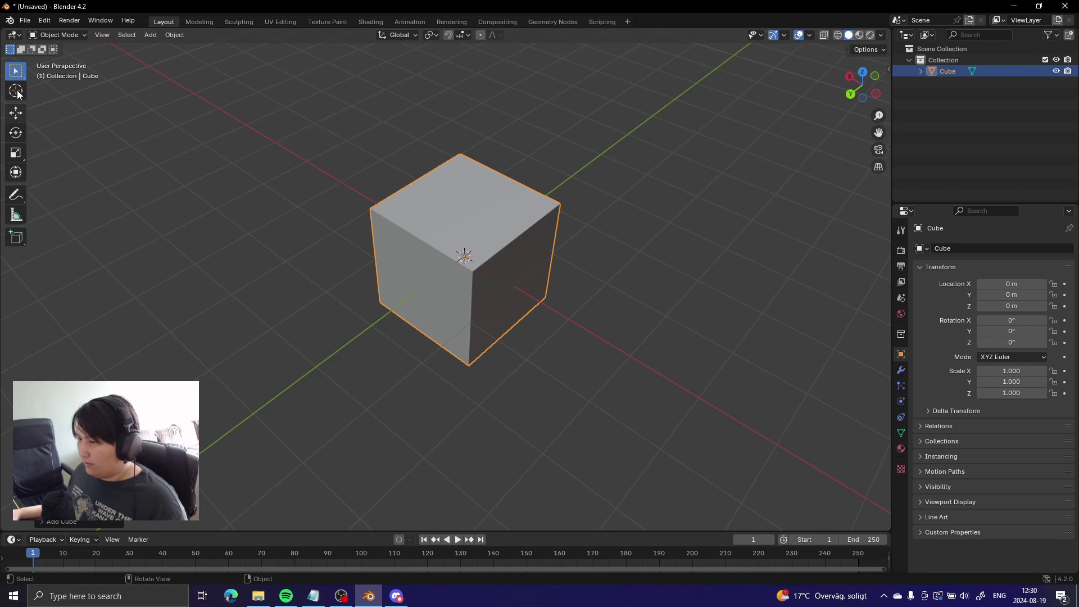
middle_click_drag(212, 276, 464, 257)
scroll(515, 281, "down", 6)
scroll(515, 302, "up", 6)
middle_click_drag(516, 301, 472, 284)
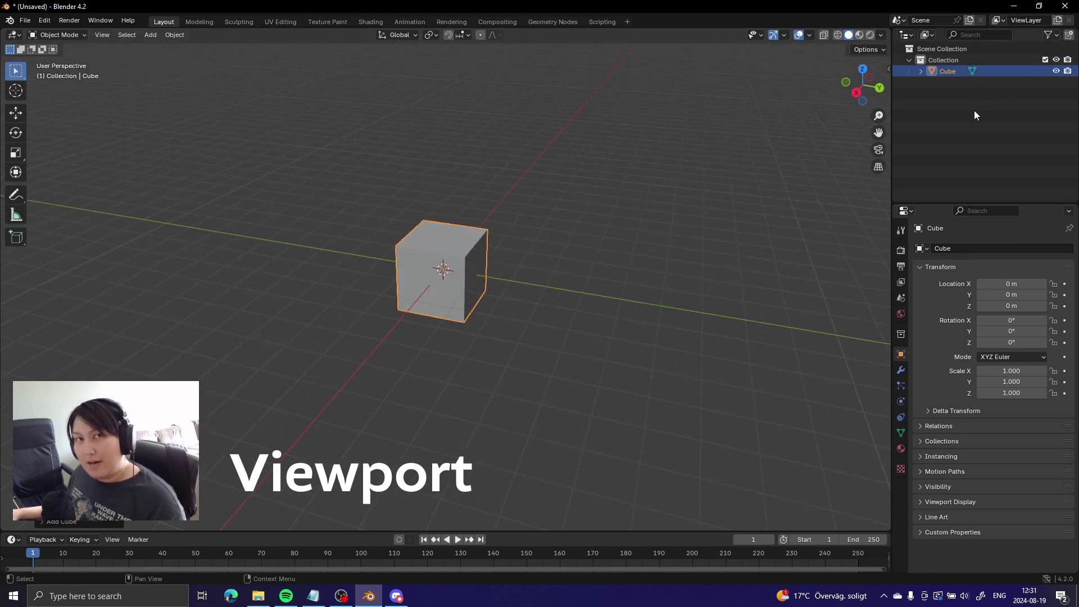
key("shift+a")
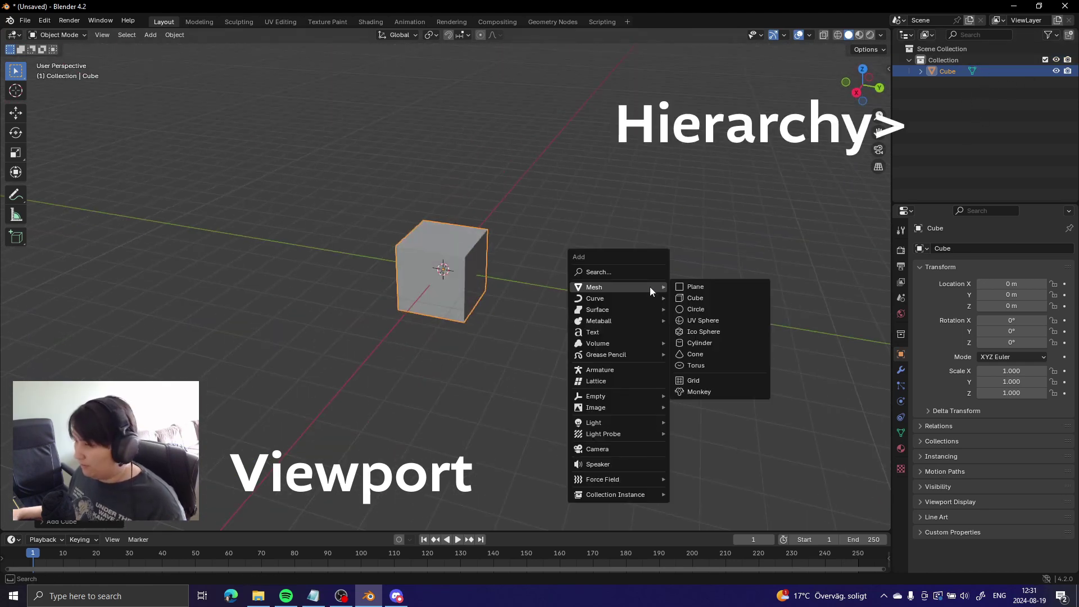
mouse_move(650, 288)
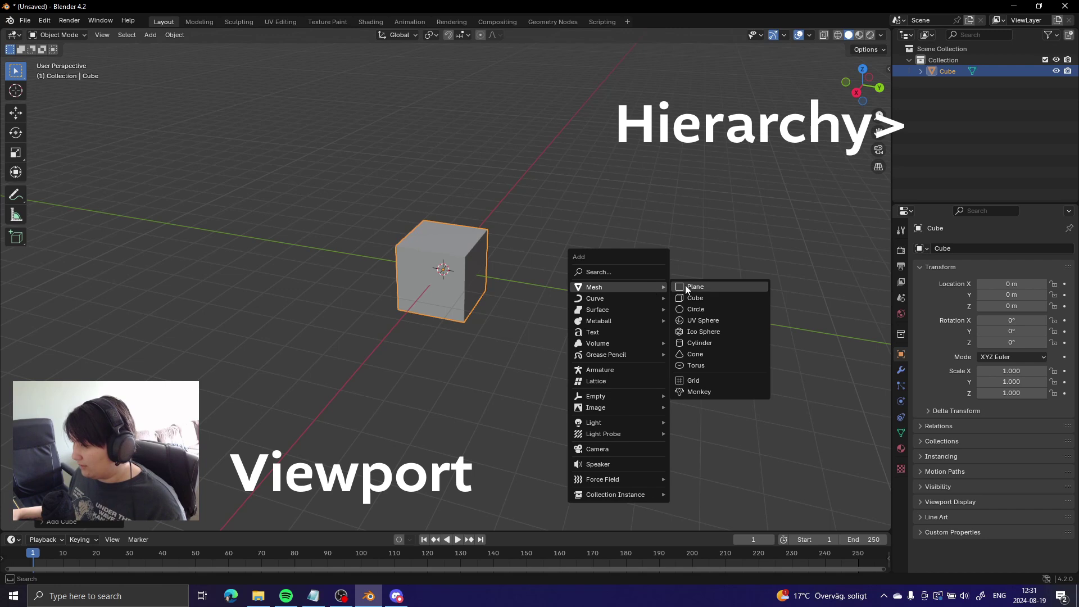
left_click(713, 339)
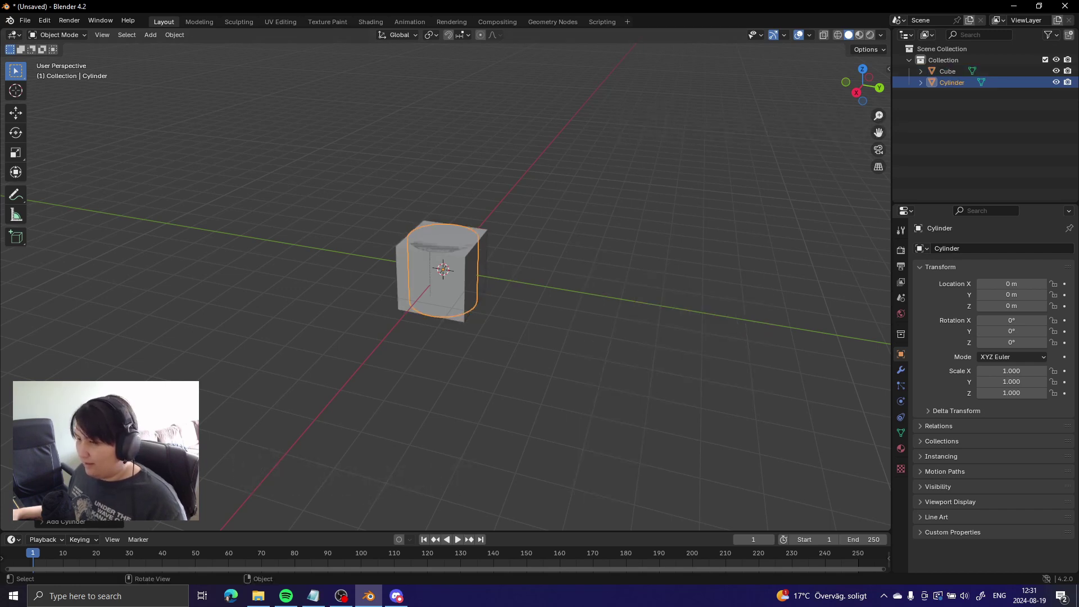
key("g")
left_click(522, 259)
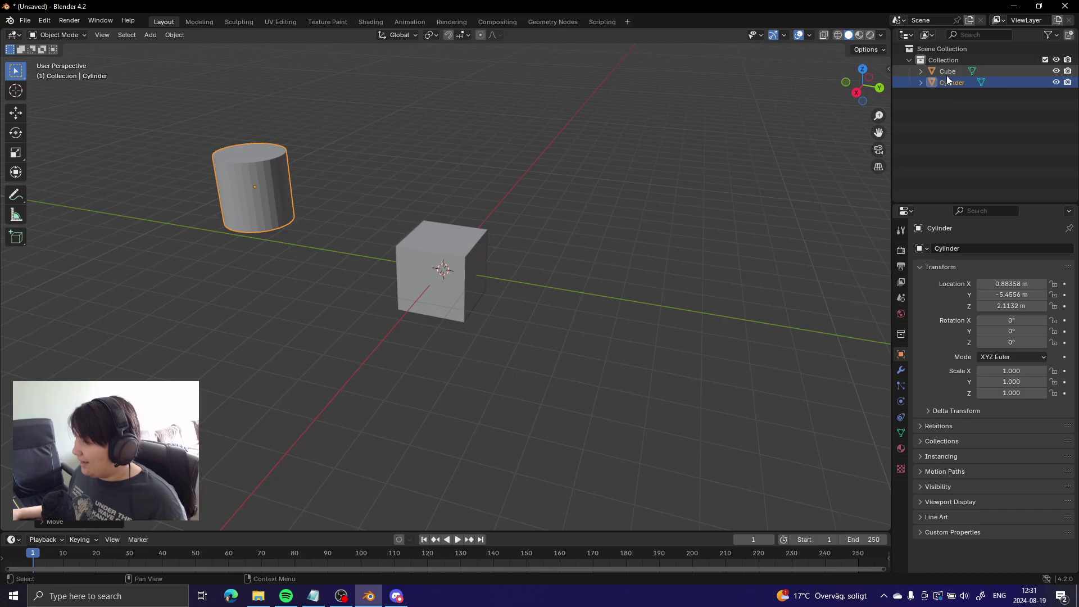
Step: Delete the cylinder, keeping only the cube in the collection
left_click(772, 177)
left_click(775, 205)
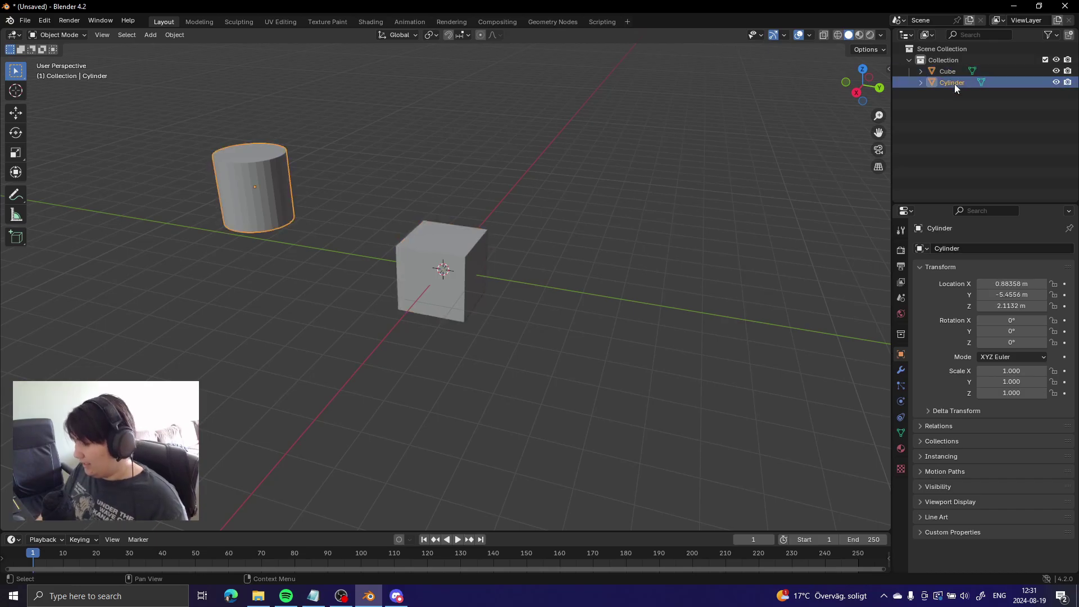
key("x")
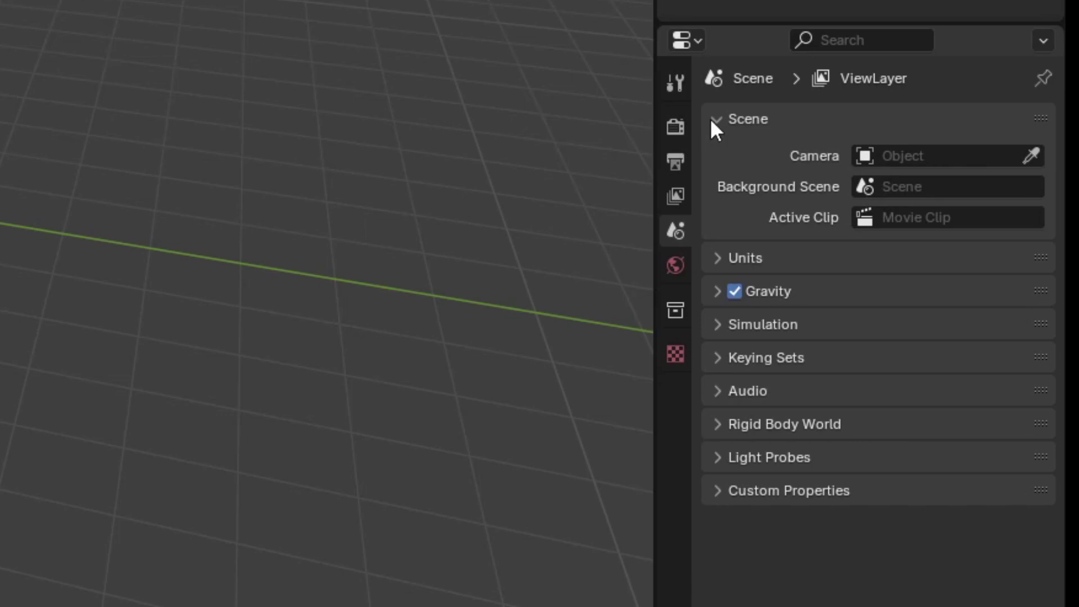
Step: Look through the View Layer, Scene, World and Render properties
left_click(684, 133)
left_click(676, 197)
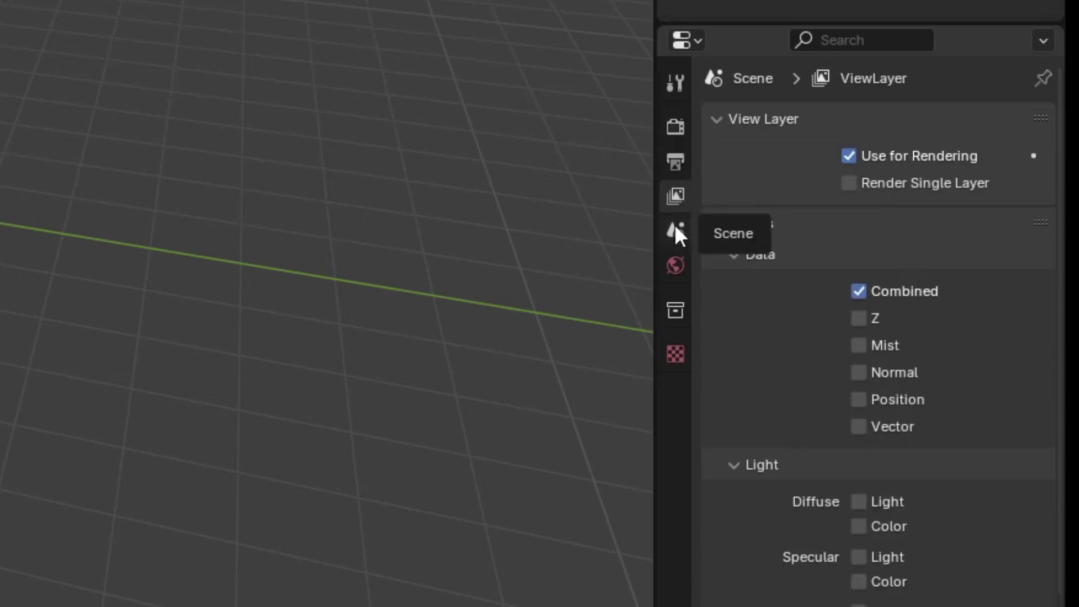
left_click(676, 230)
left_click(676, 266)
left_click(675, 126)
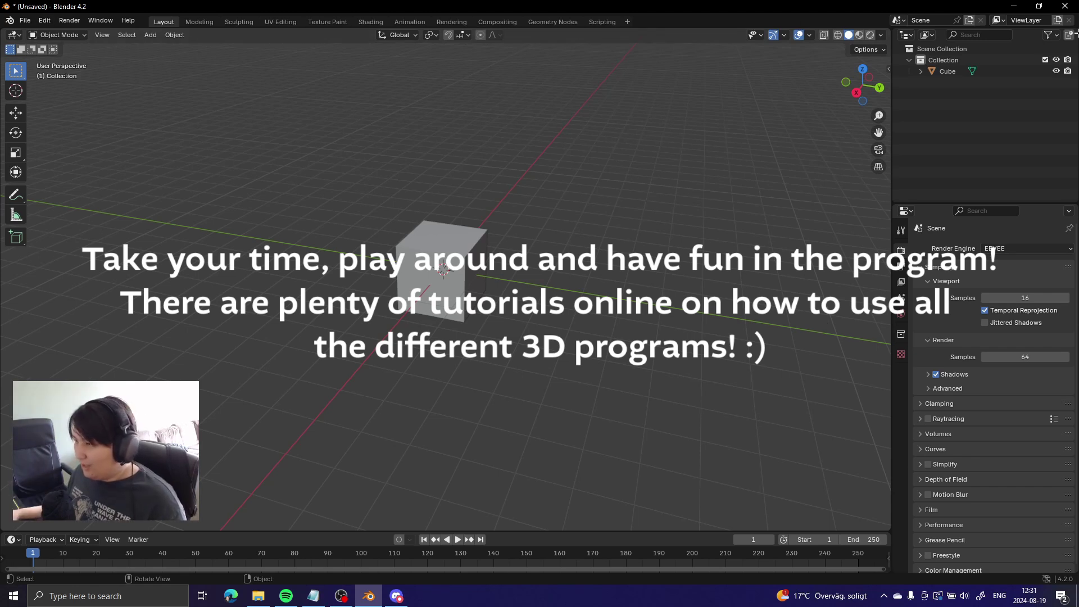
Step: Enter Edit Mode on the cube for a close view of its mesh
middle_click_drag(611, 284, 532, 270)
scroll(532, 270, "up", 3)
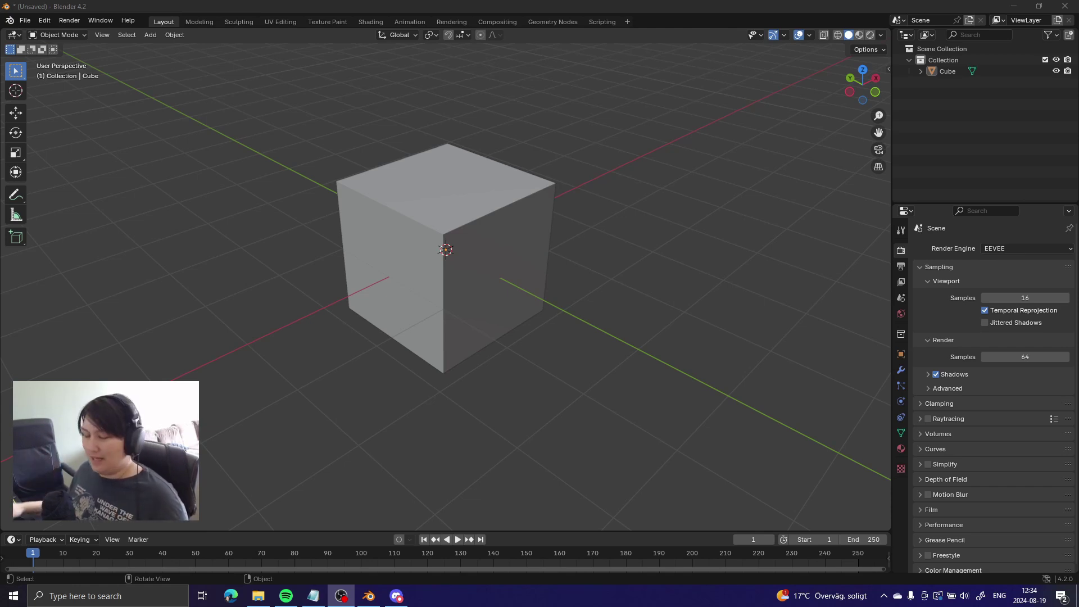
mouse_move(565, 329)
middle_mouse_down()
mouse_move(596, 302)
mouse_move(573, 322)
middle_mouse_up()
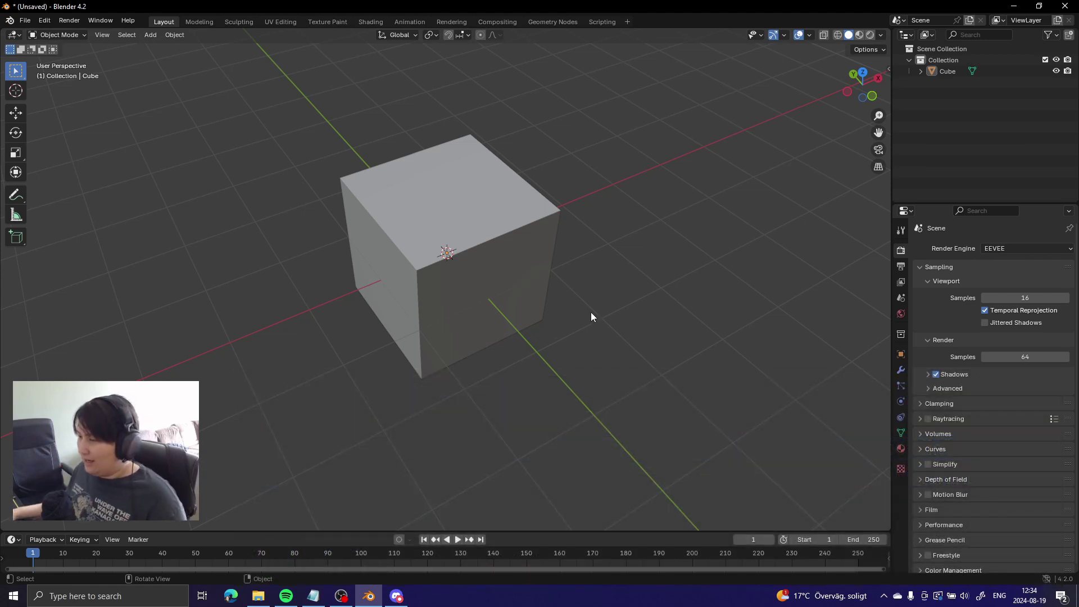
key("Tab")
scroll(551, 203, "up", 1)
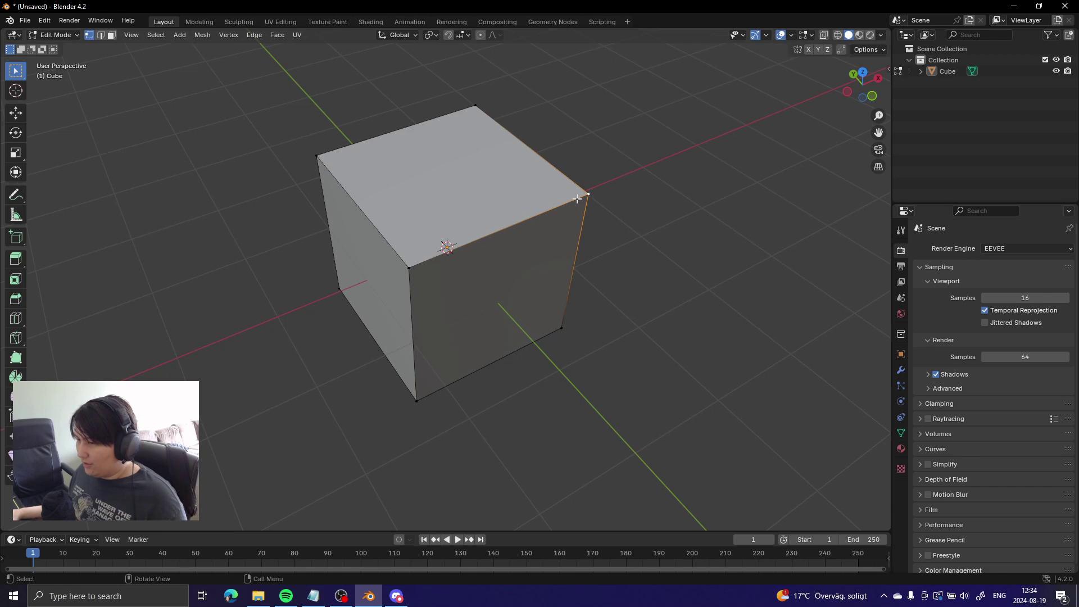
Step: Switch to face selection and try to delete the cube's top face
left_click(112, 36)
left_click(491, 192)
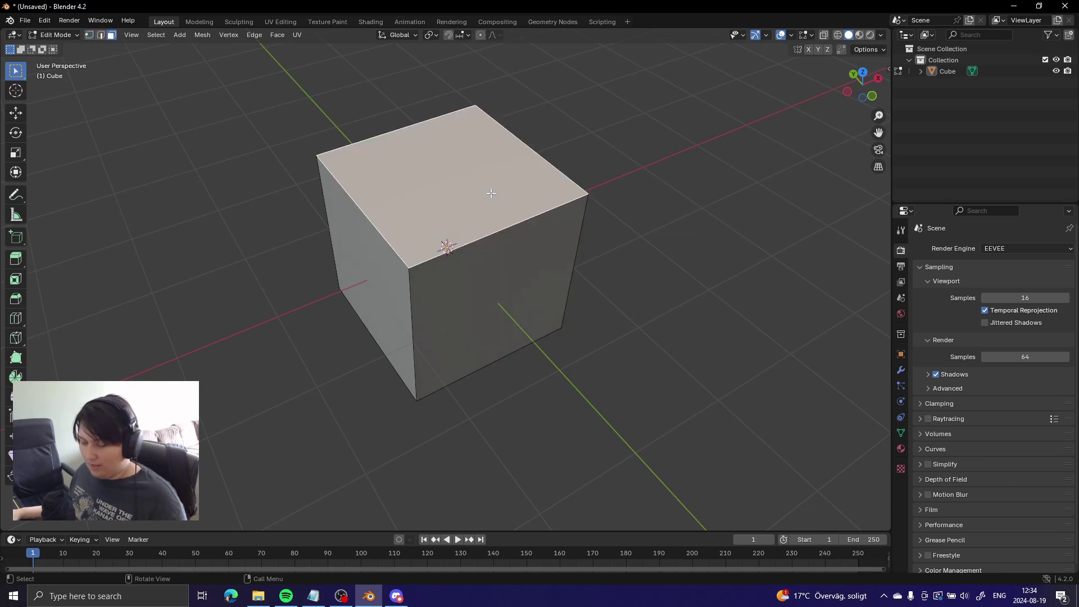
key("x")
left_click(463, 218)
middle_click_drag(596, 199, 655, 219)
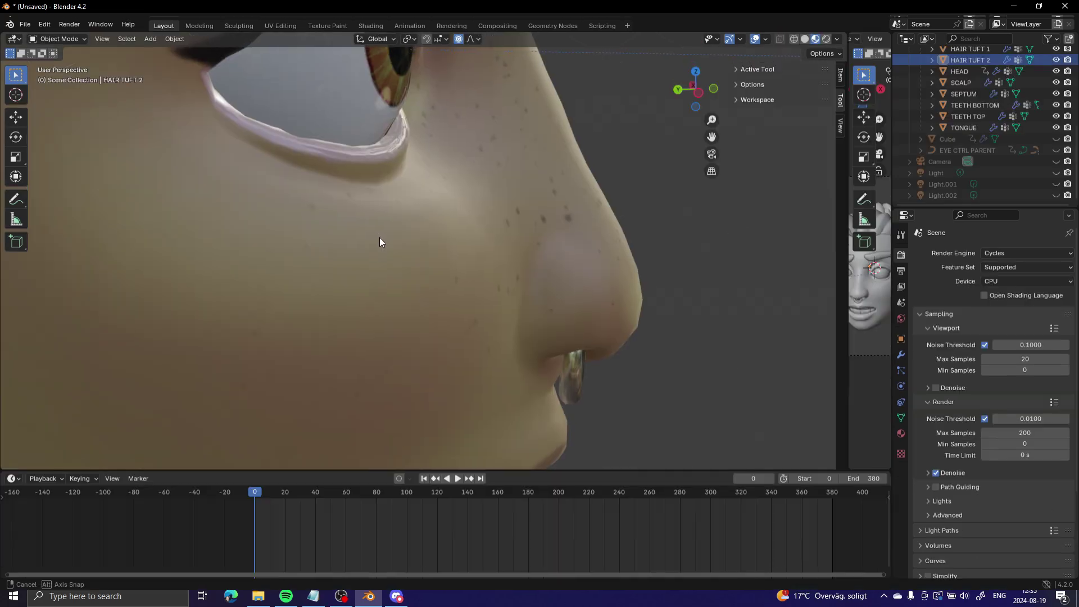
middle_click_drag(381, 241, 494, 251)
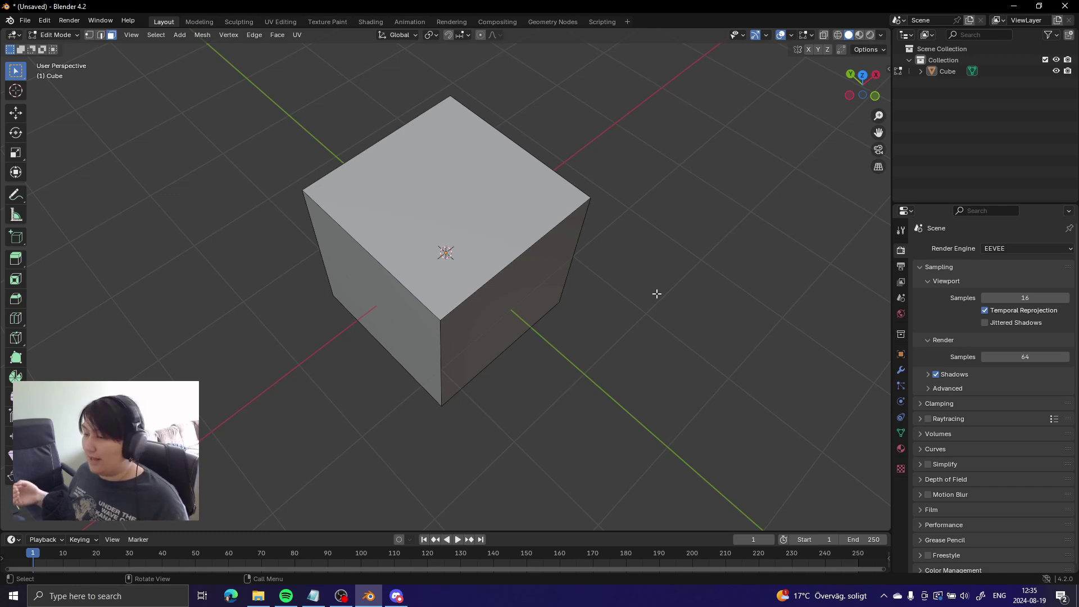
Step: Switch to vertex selection and select several of the cube's corner vertices one after another
middle_click_drag(678, 272, 513, 224)
left_click(89, 35)
middle_click_drag(629, 243, 641, 262)
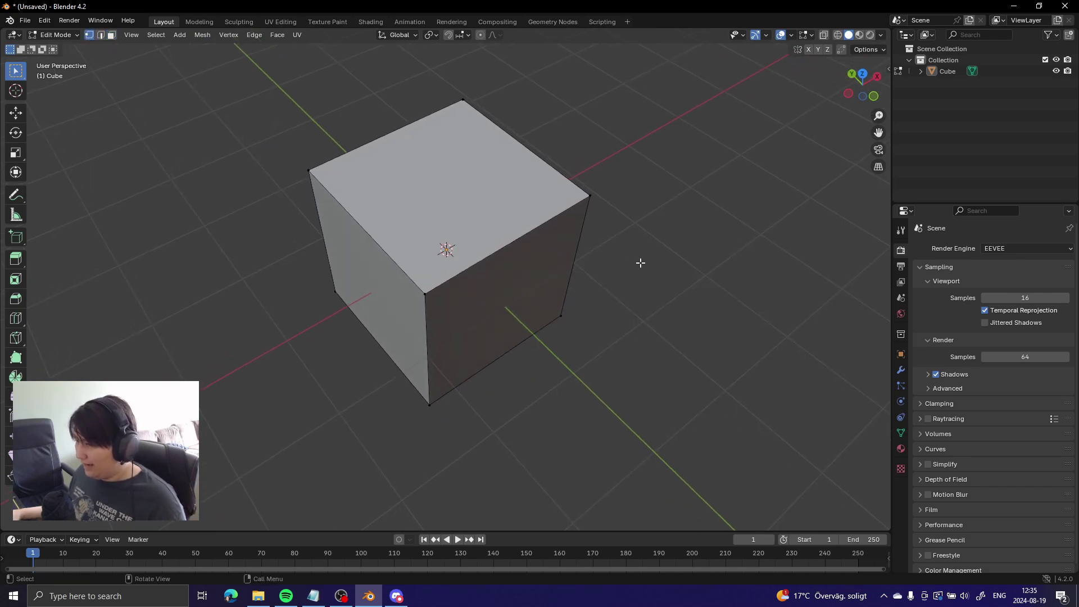
scroll(680, 243, "up", 2)
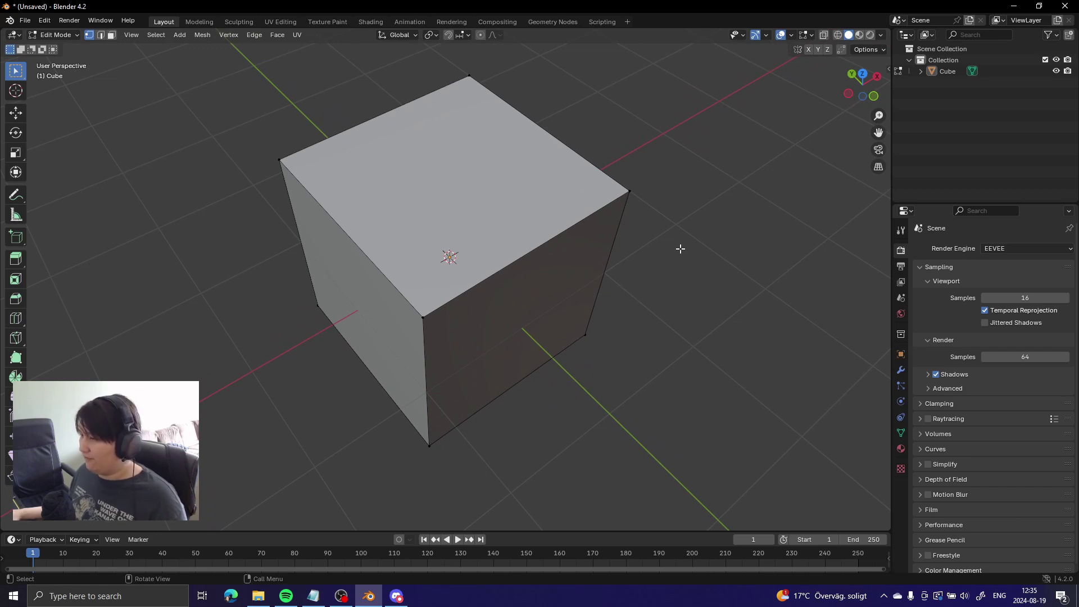
left_click(635, 190)
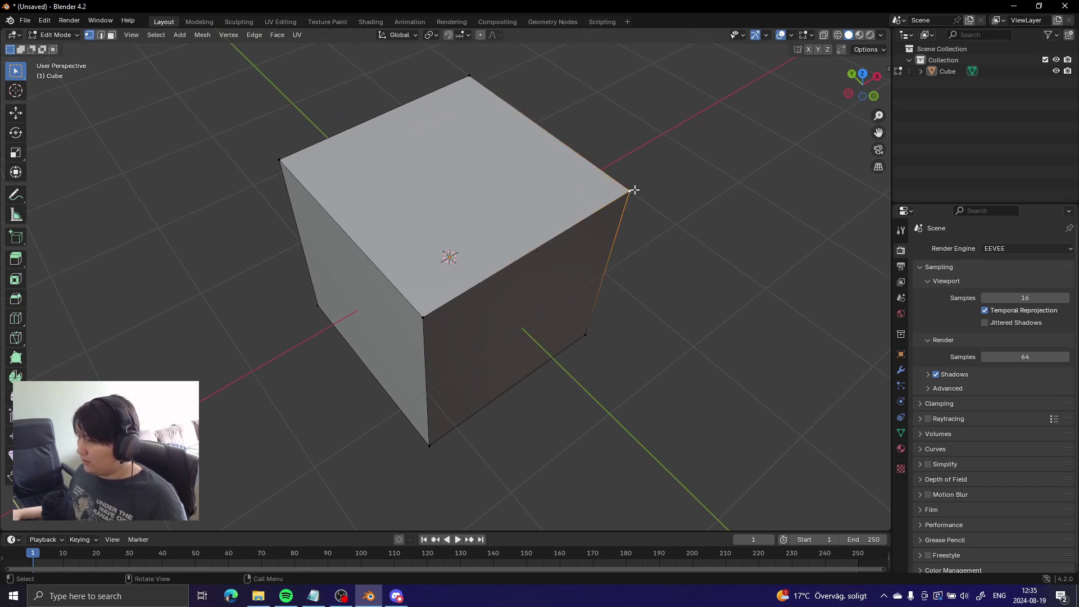
left_click(422, 317)
scroll(423, 318, "up", 3)
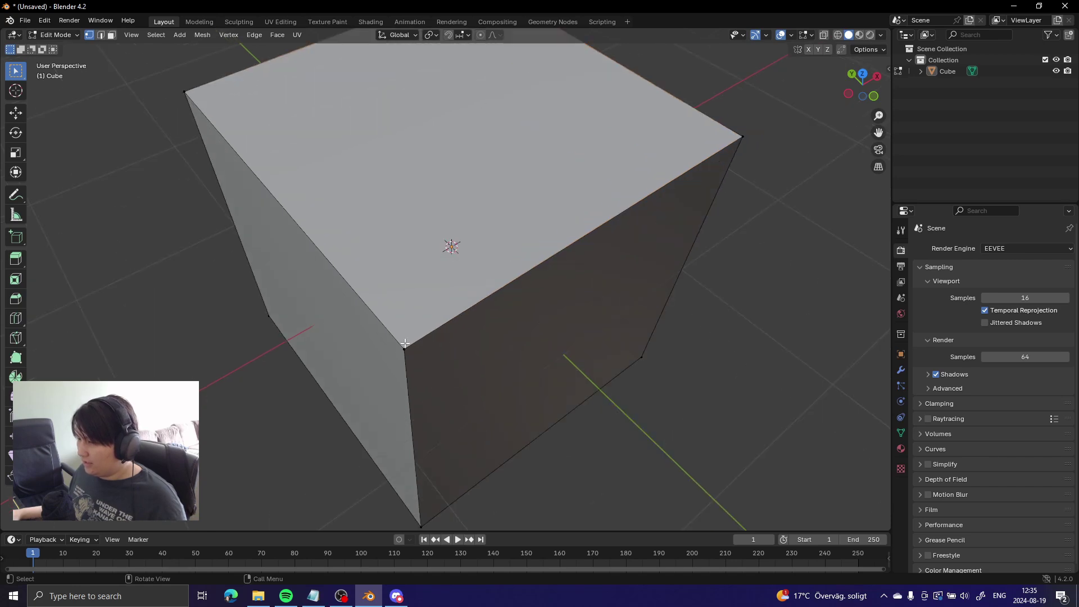
left_click(185, 94)
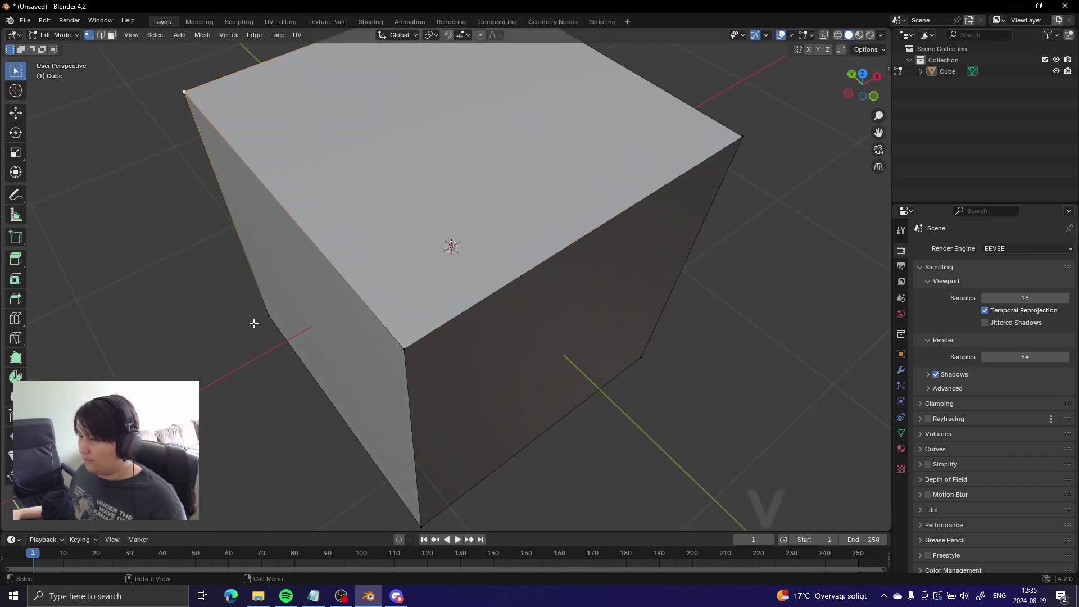
scroll(607, 378, "down", 2)
left_click(641, 362)
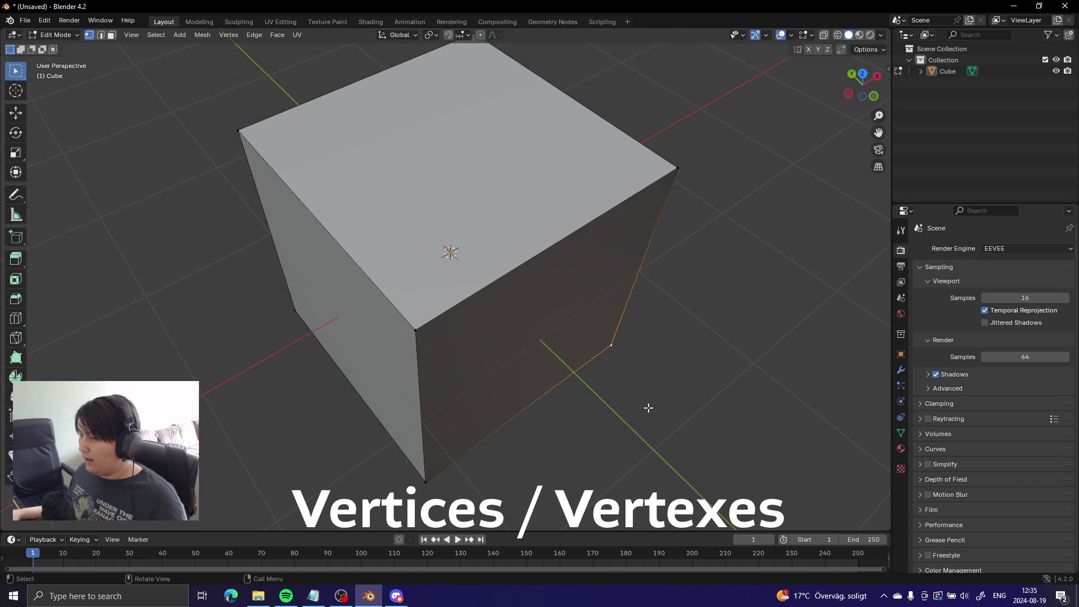
left_click(425, 483)
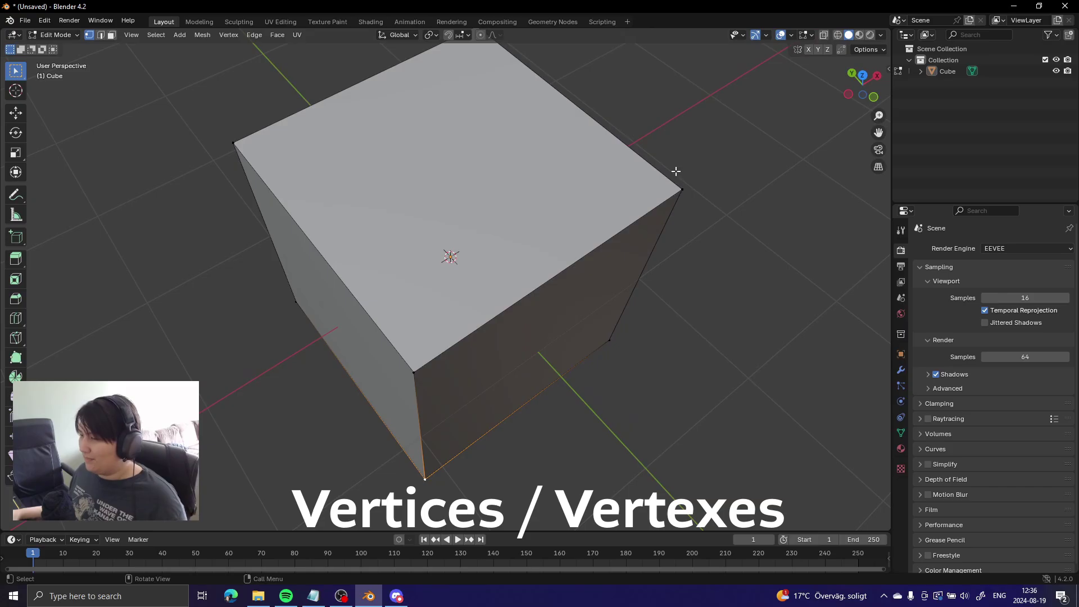
left_click(682, 189)
left_click(629, 348)
scroll(652, 358, "down", 2)
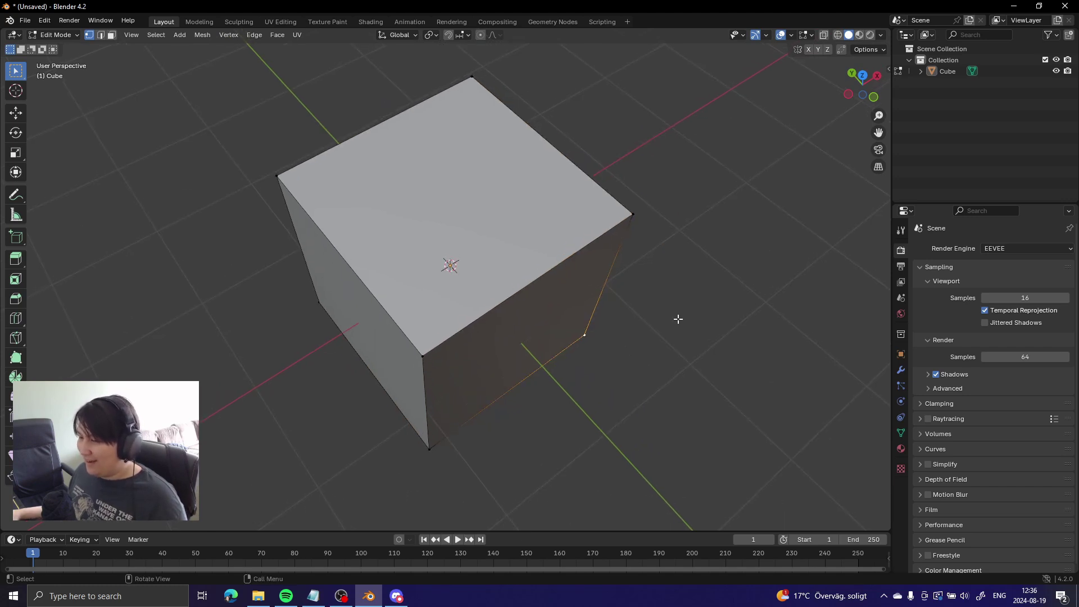
Step: Select individual top edges of the cube in edge selection mode, switching briefly to vertex selection for the nearest top corner
left_click(103, 36)
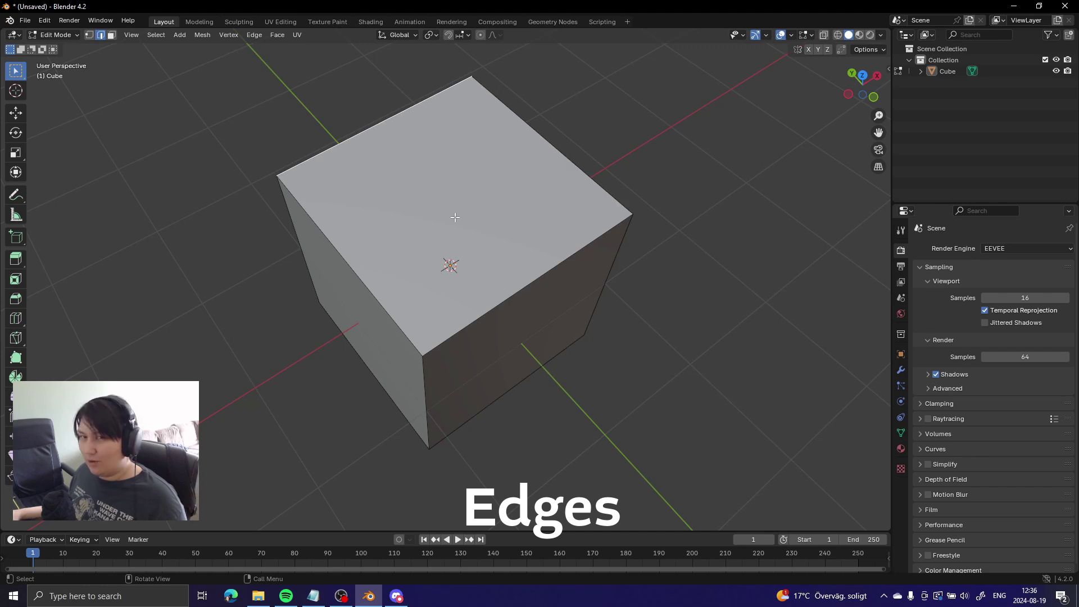
scroll(388, 236, "up", 2)
left_click(337, 249)
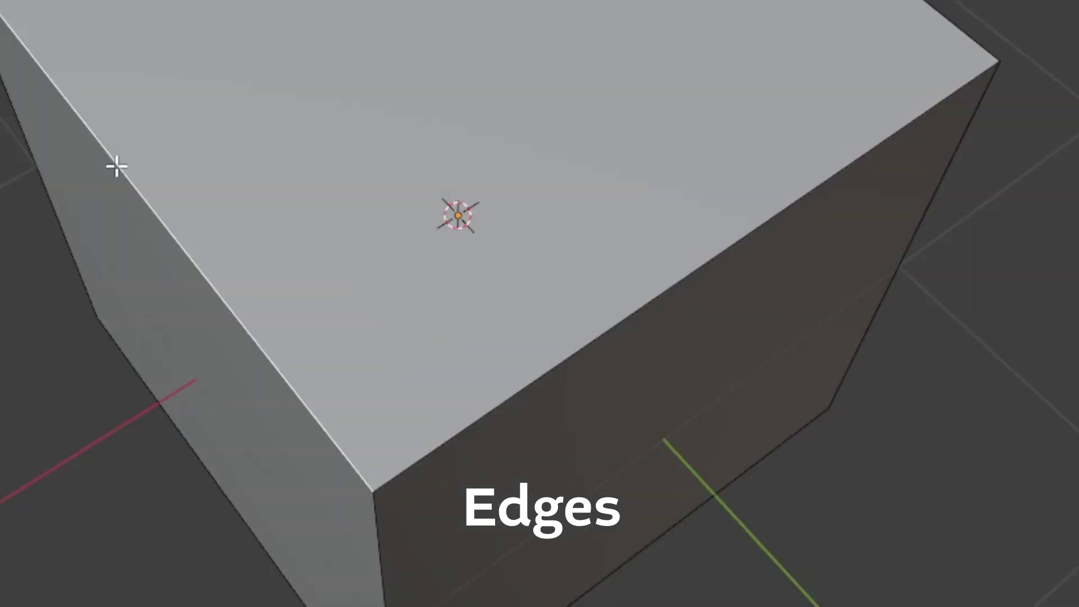
left_click(481, 416)
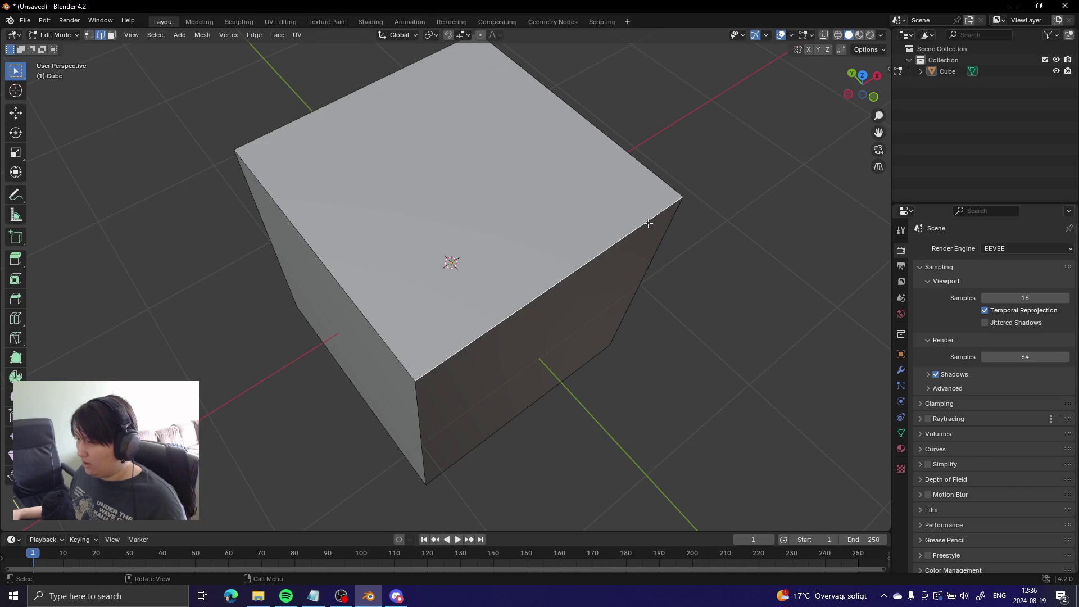
left_click(90, 35)
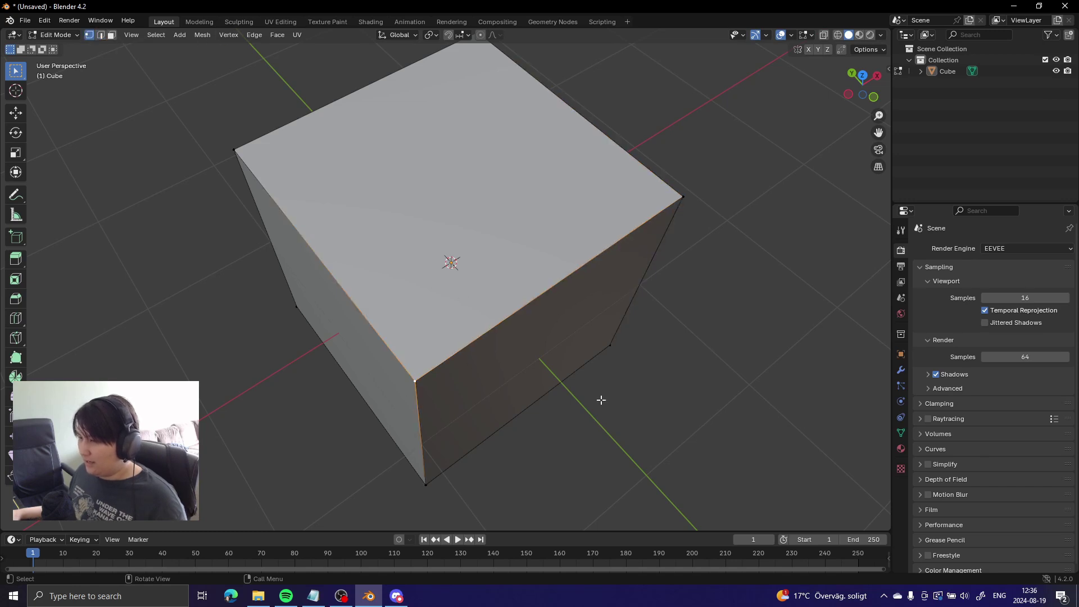
left_click(102, 36)
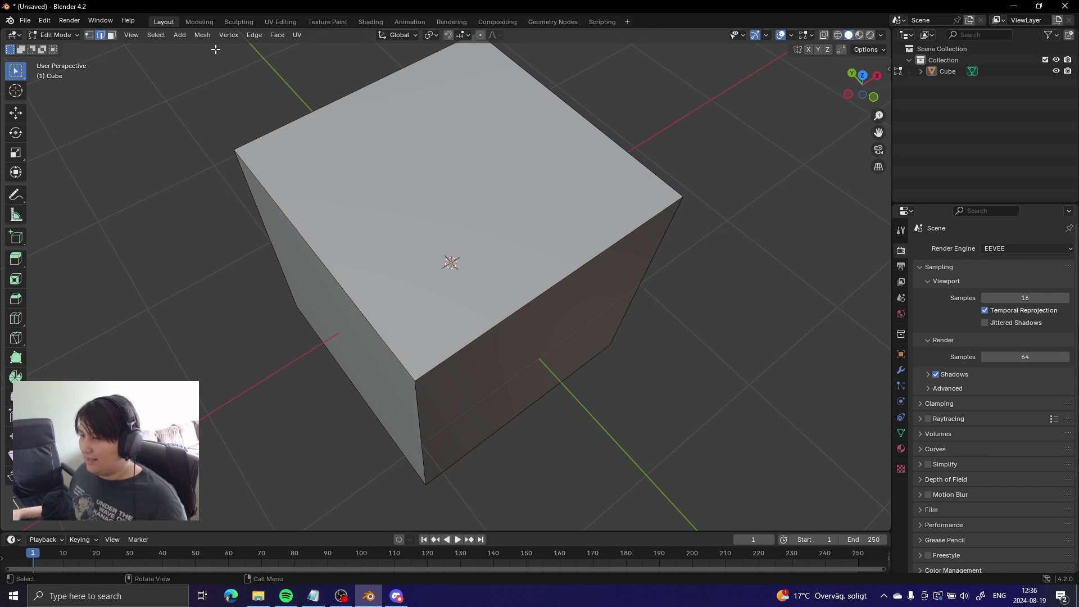
Step: Switch to face selection and select the cube's top face, followed by the side face crossed by the green axis
left_click(485, 169)
left_click(541, 345)
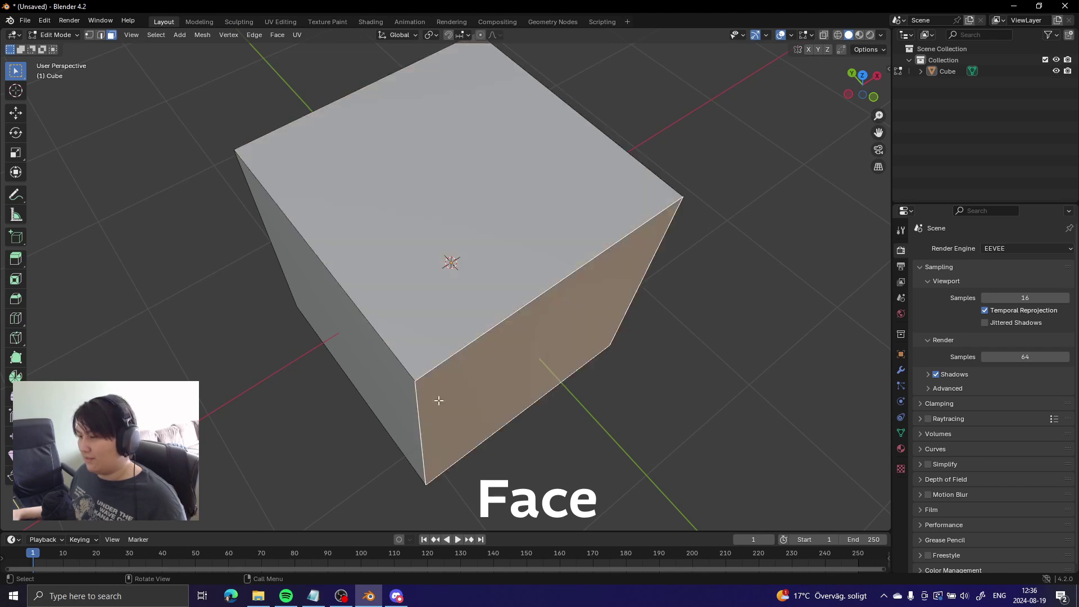
Step: Select the cube's top face and cut it diagonally between two opposite corners with the Knife tool
left_click(391, 384)
left_click(534, 276)
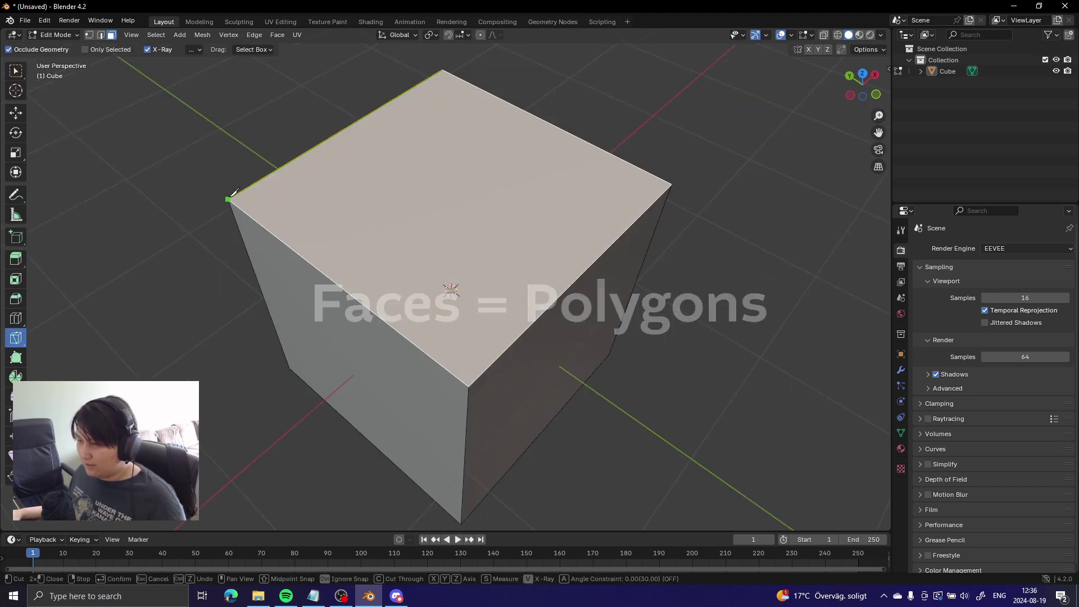
left_click(228, 199)
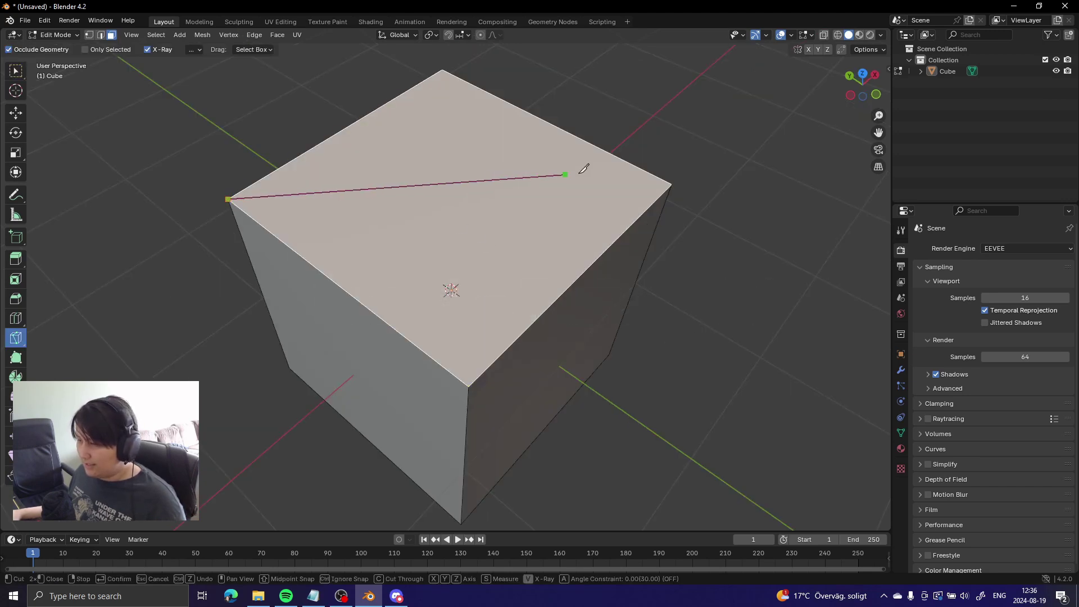
left_click(672, 184)
key("Return")
Step: Activate the Move tool and select the two triangles of the split top face one after the other
left_click(15, 113)
left_click(444, 146)
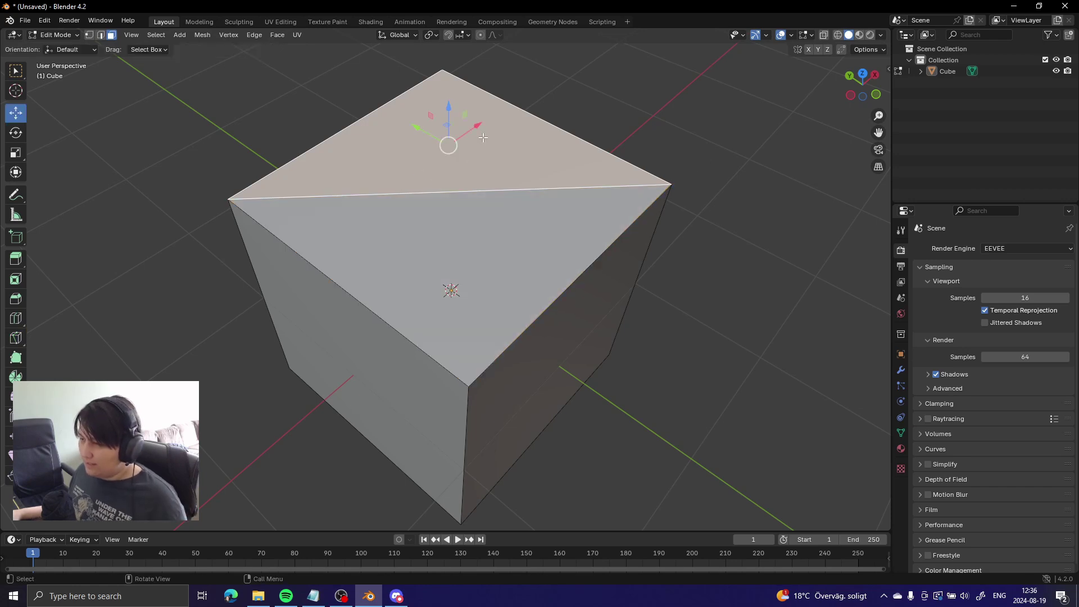
left_click(443, 282)
left_click(468, 135)
left_click(477, 231)
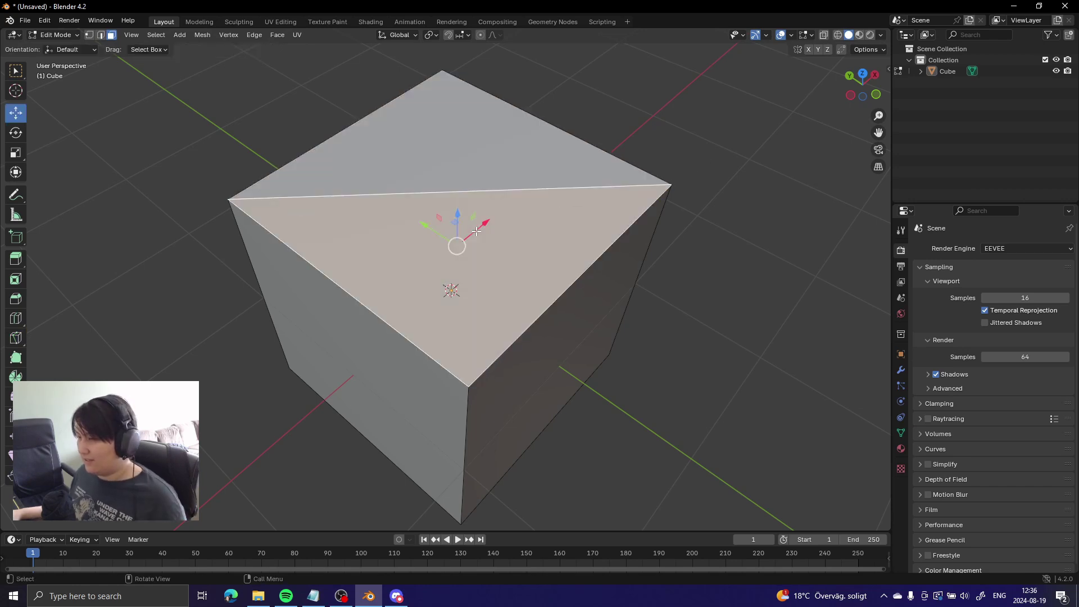
left_click(473, 145)
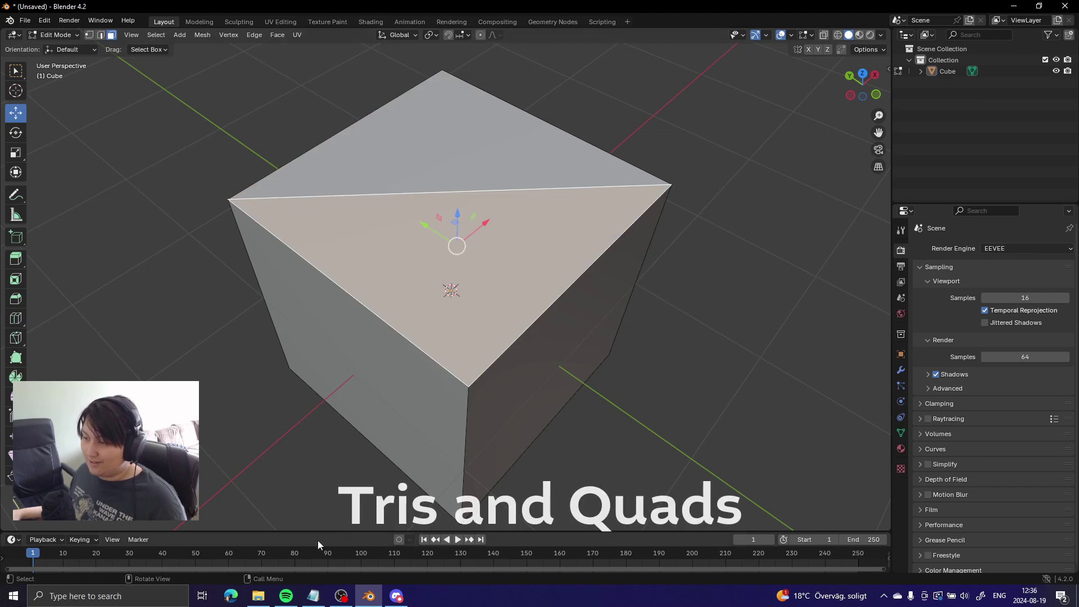
Step: Select the side face crossed by the red axis and the adjacent top triangle alternately to compare a quad with a tri
mouse_move(416, 338)
middle_mouse_down()
mouse_move(430, 348)
mouse_move(415, 334)
middle_mouse_up()
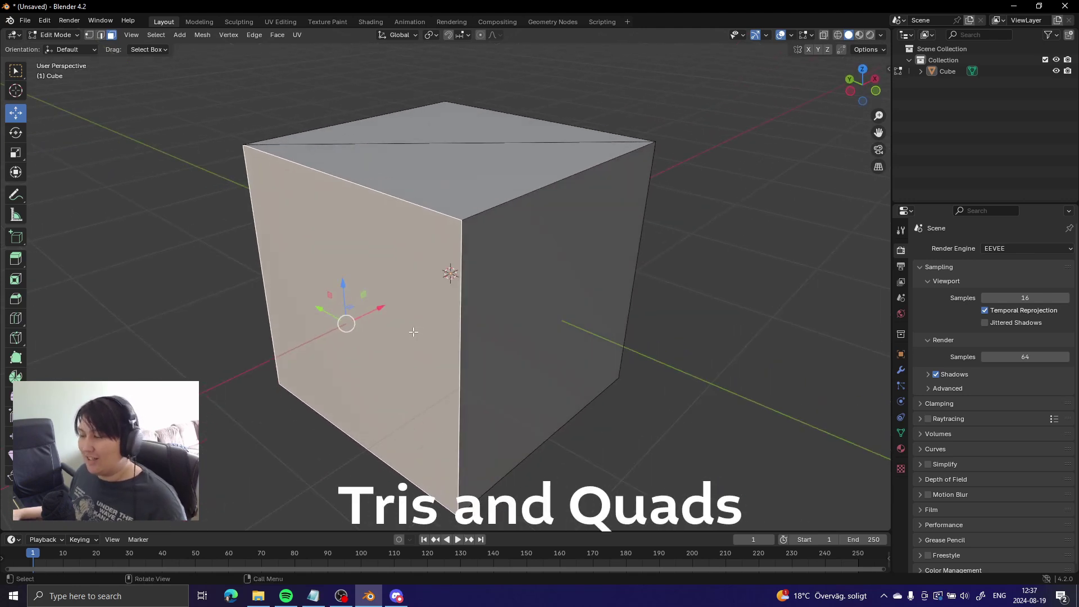
left_click(460, 166)
left_click(382, 306)
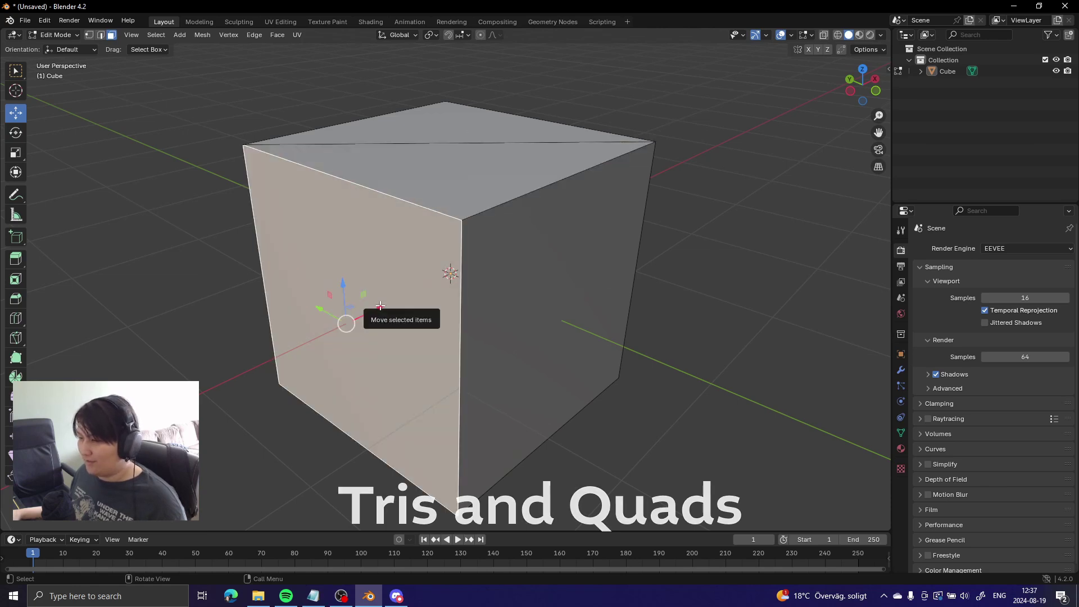
left_click(448, 151)
Step: Select the far and near triangles of the top face alternately, ending on the near one
middle_click_drag(448, 151, 439, 172)
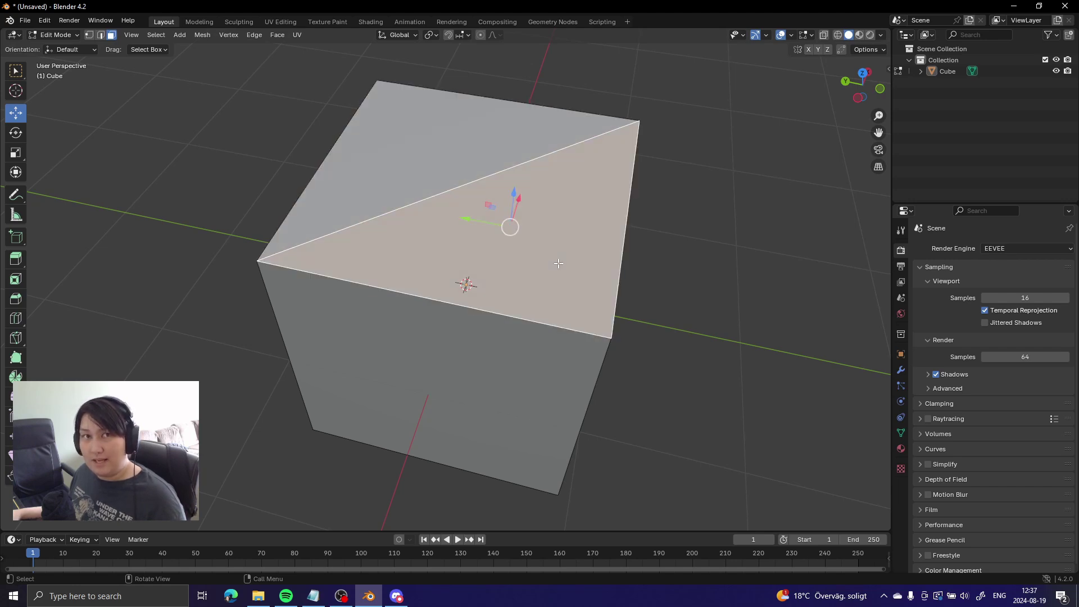
left_click(461, 149)
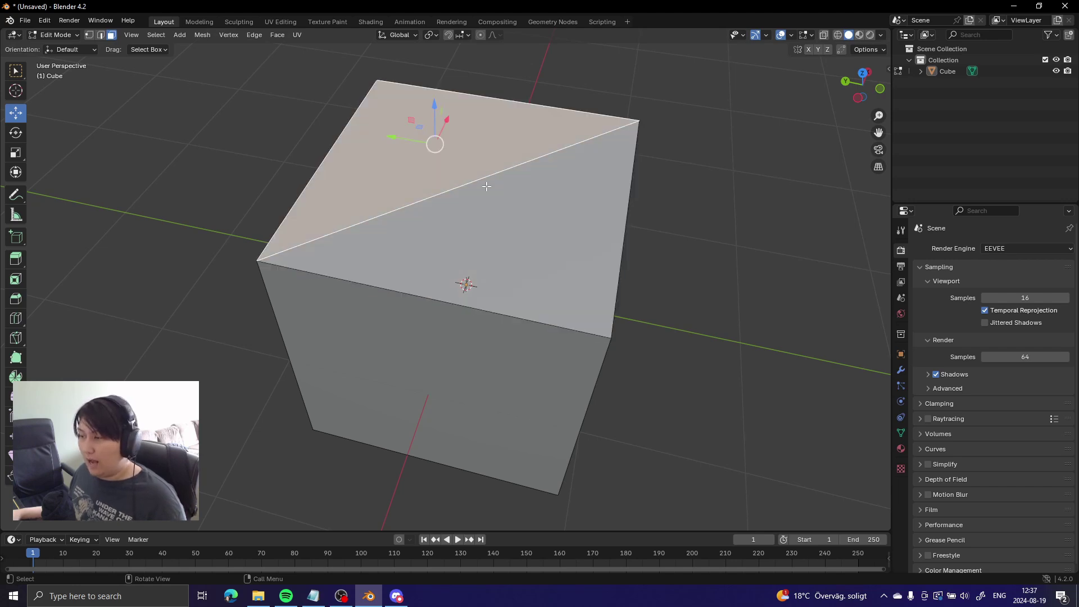
left_click(537, 240)
left_click(455, 160)
left_click(520, 253)
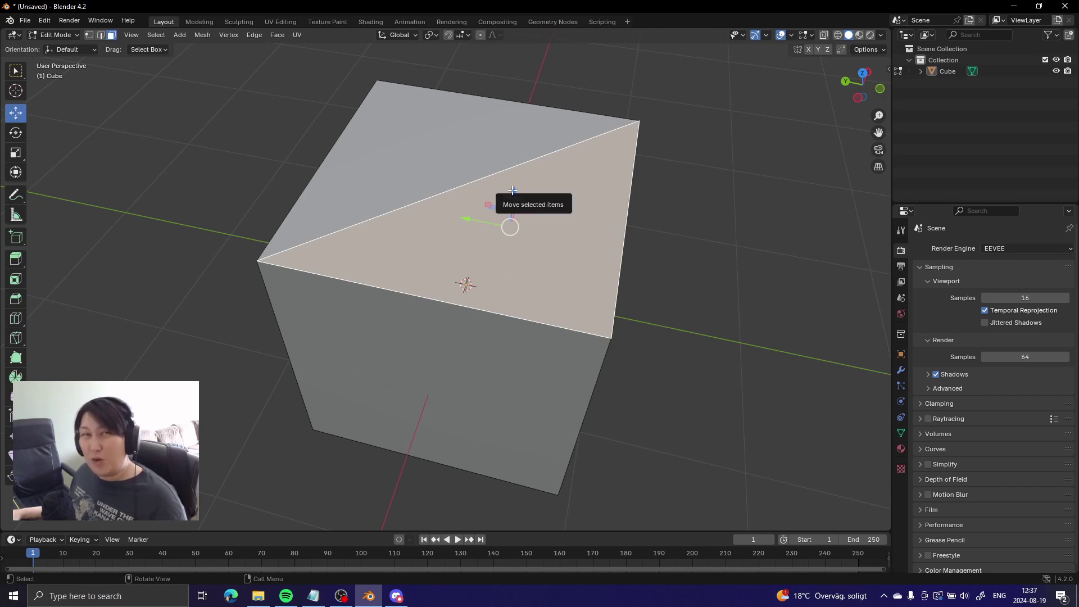
middle_click_drag(599, 203, 567, 209)
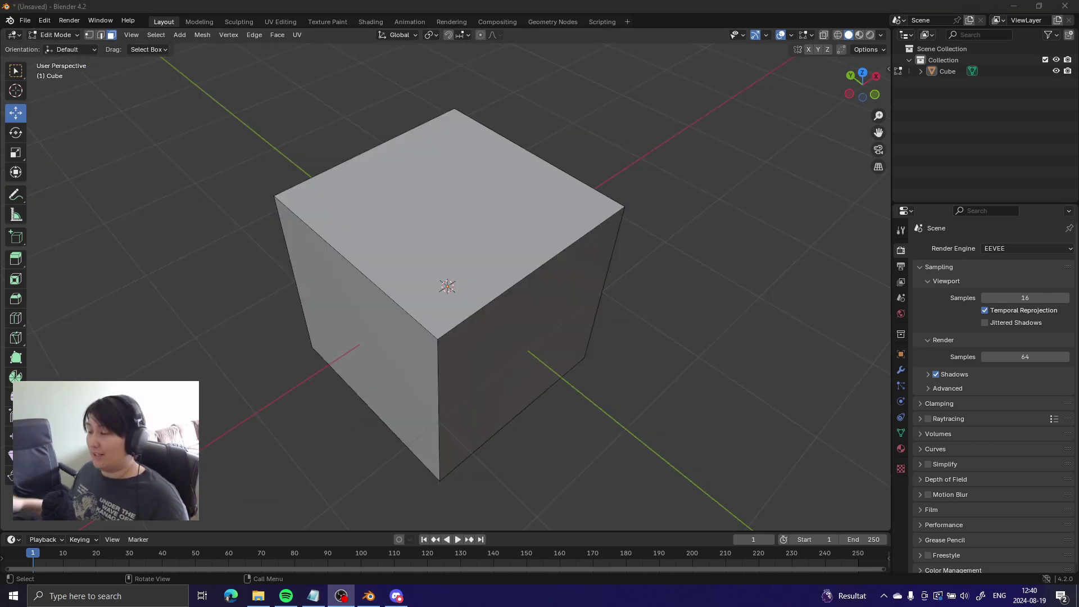
middle_click_drag(503, 335, 658, 356)
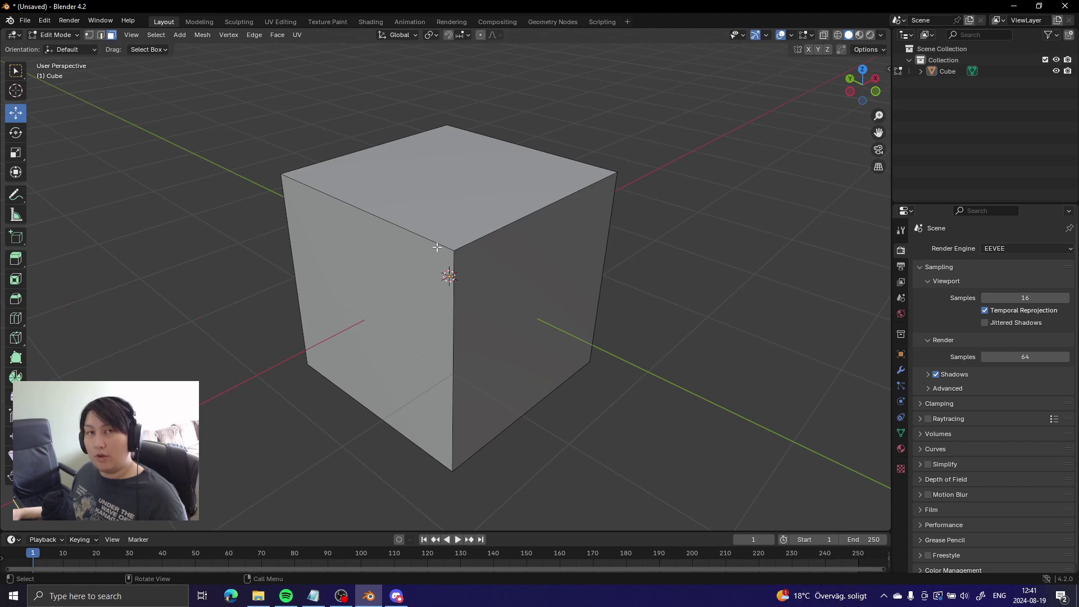
middle_click_drag(697, 323, 691, 349)
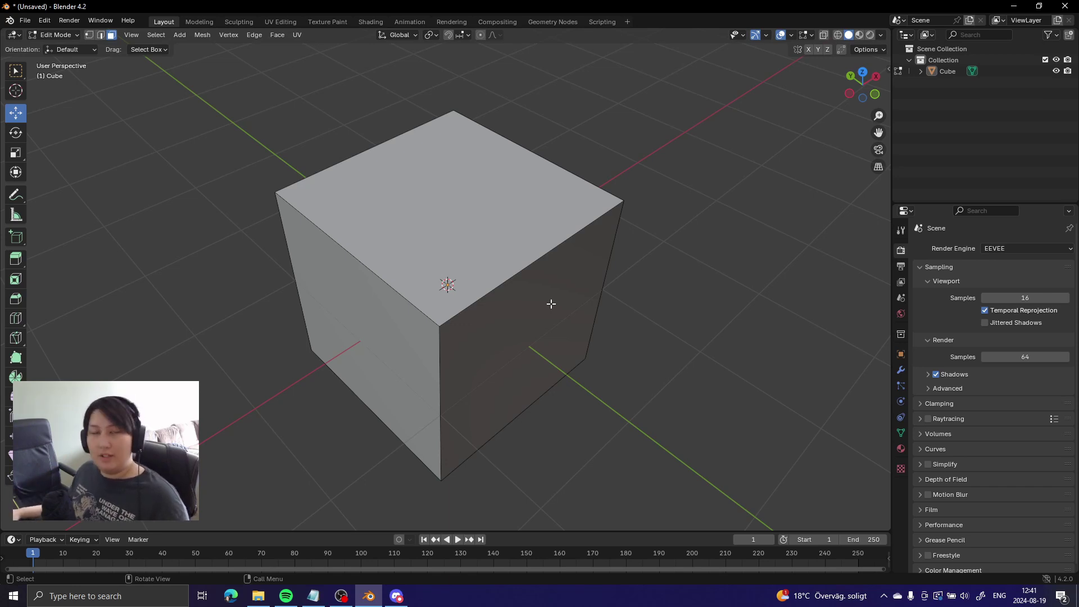
Step: Knife-cut the side face crossed by the red axis from a bottom corner to the midpoint of its top edge
middle_click_drag(551, 303, 57, 344)
left_click(16, 337)
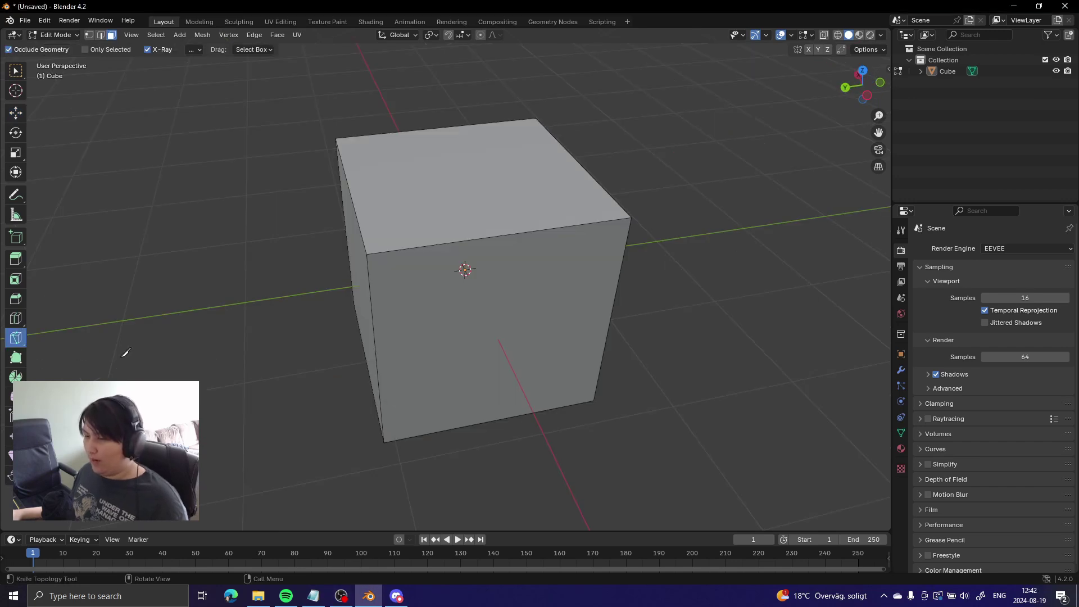
left_click(600, 413)
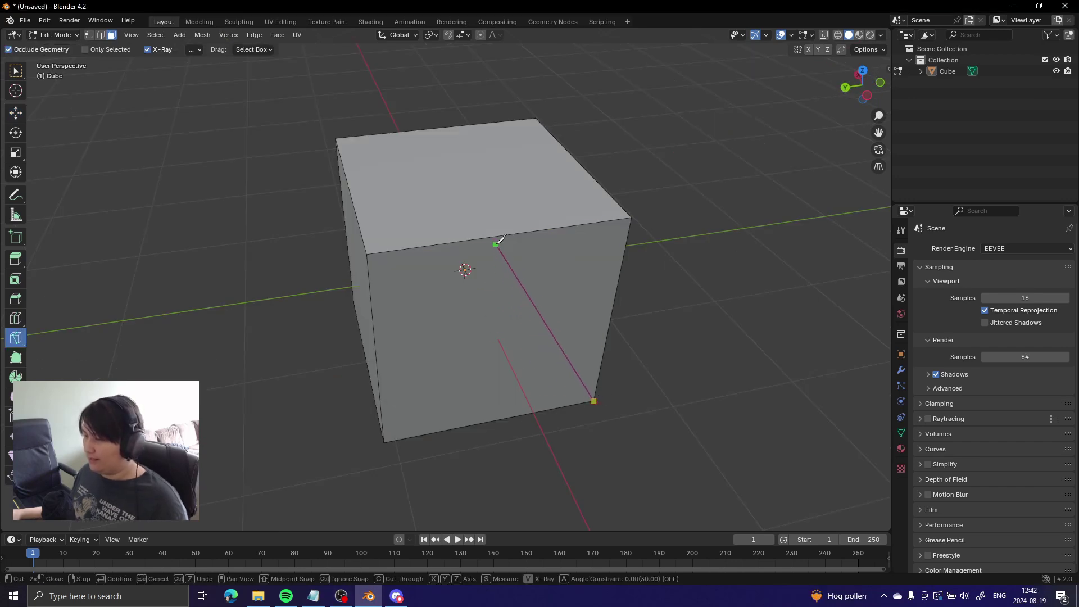
left_click(498, 236)
key("Return")
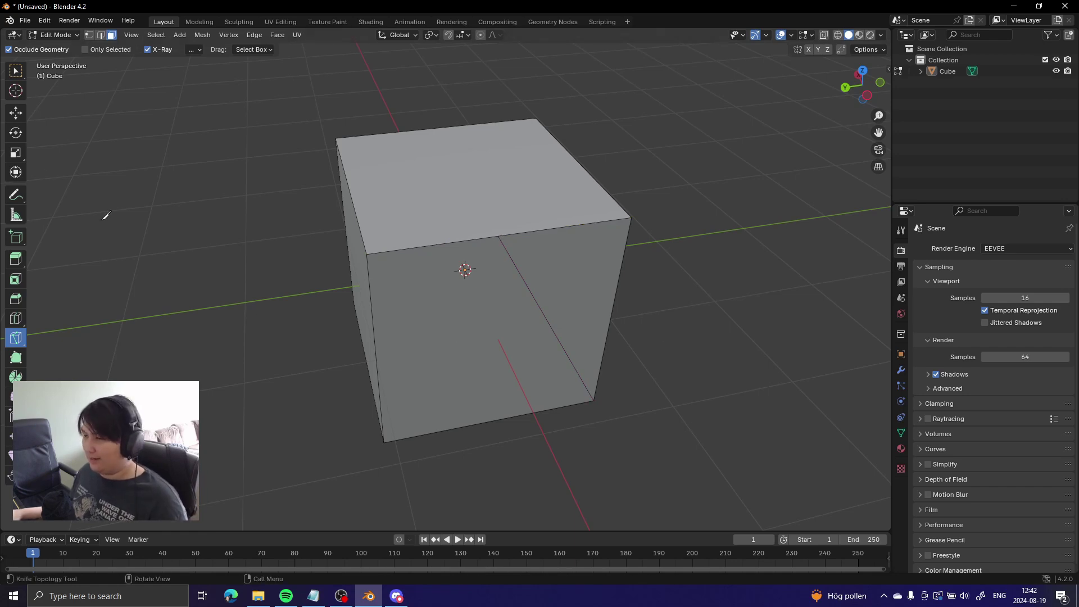
Step: Activate the Move tool and select the triangle cut from the side face, followed by the cube's top face
left_click(16, 114)
middle_click_drag(580, 299, 590, 162)
left_click(590, 161)
middle_click_drag(678, 250, 551, 202)
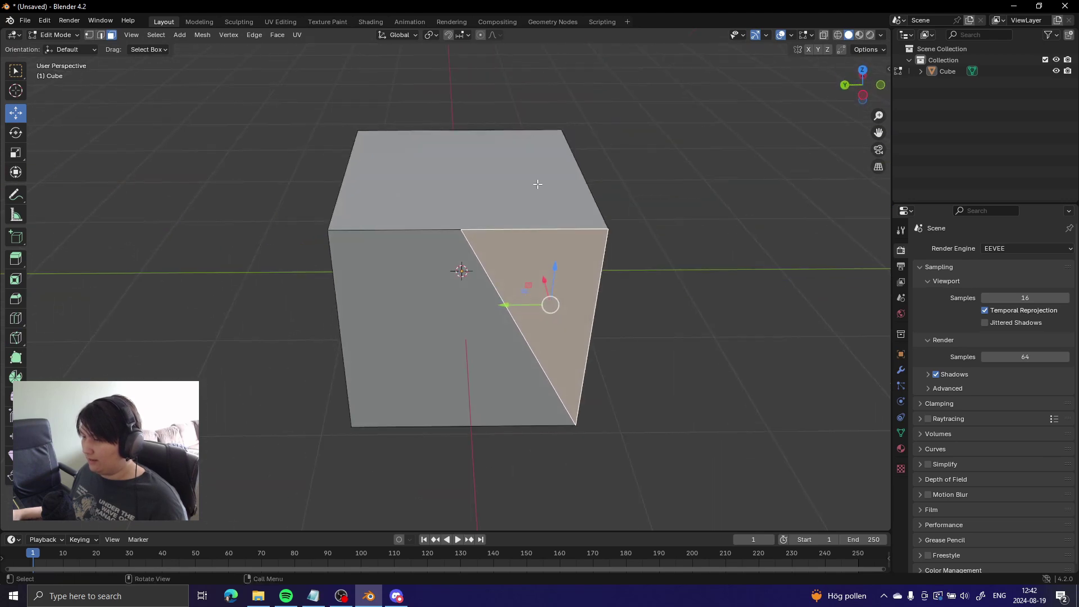
left_click(537, 183)
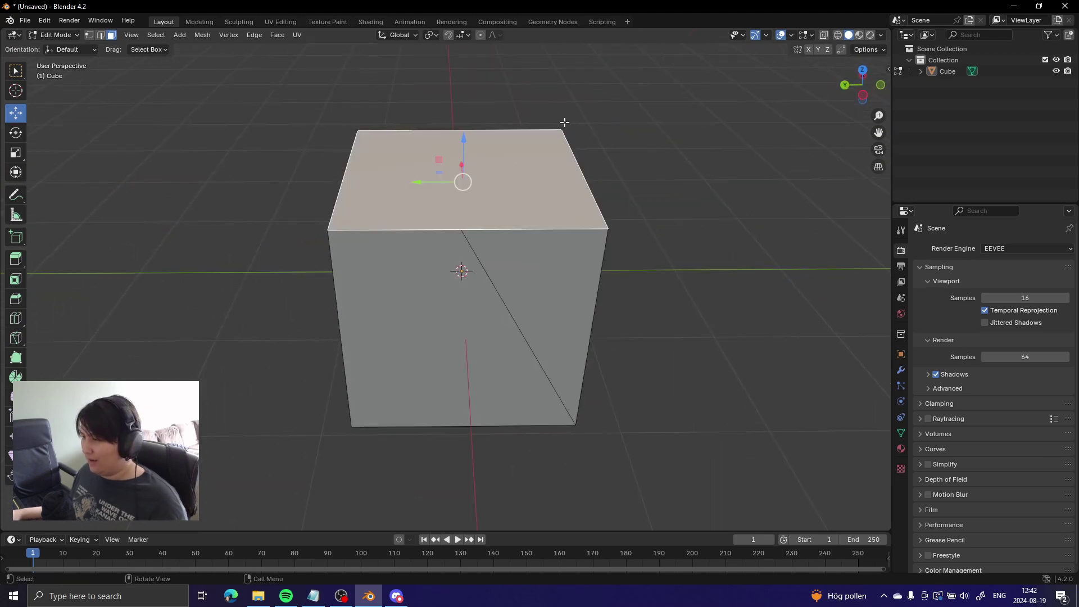
Step: In vertex selection mode, move the new vertex in the middle of the top face's edge outward along the X axis
key("1")
key("a")
left_click(464, 229)
middle_click_drag(465, 229, 585, 343)
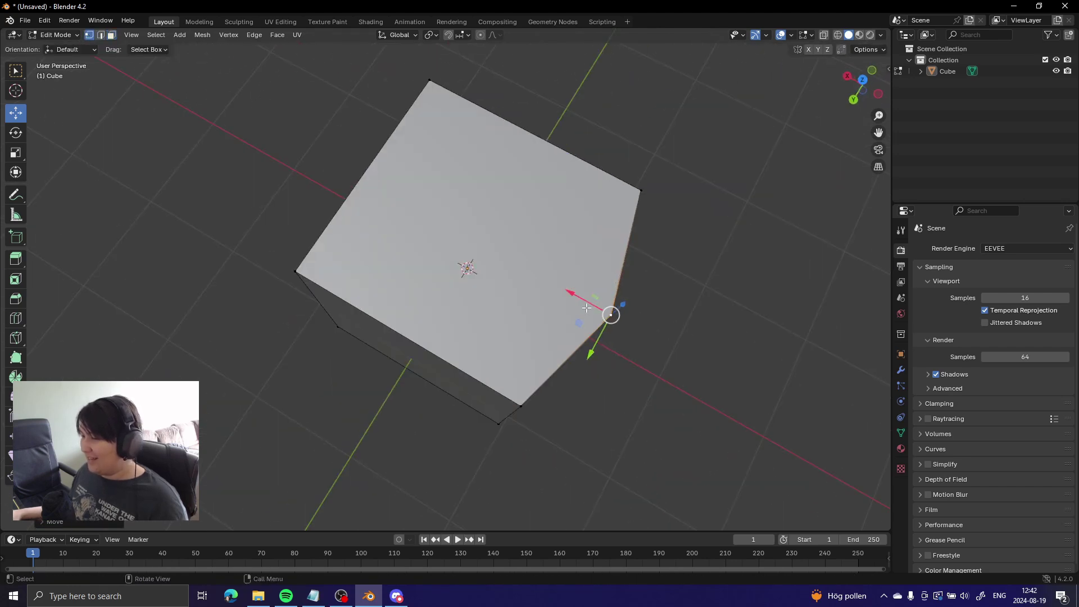
key("g")
key("x")
left_click(667, 397)
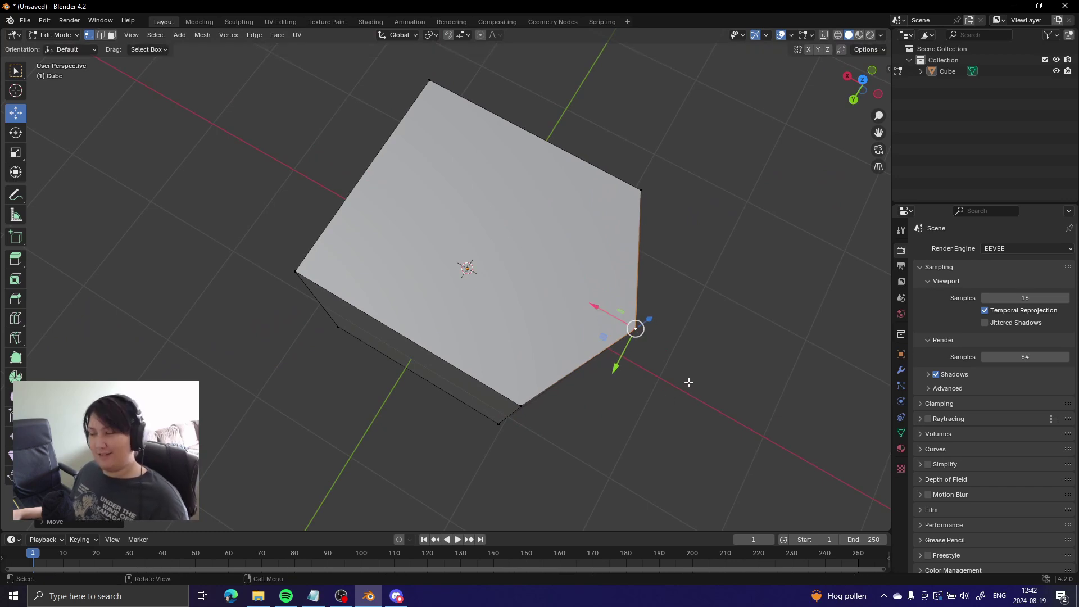
Step: Examine the five-sided top face and its protruding edge vertex from several angles
middle_click_drag(689, 381, 632, 342)
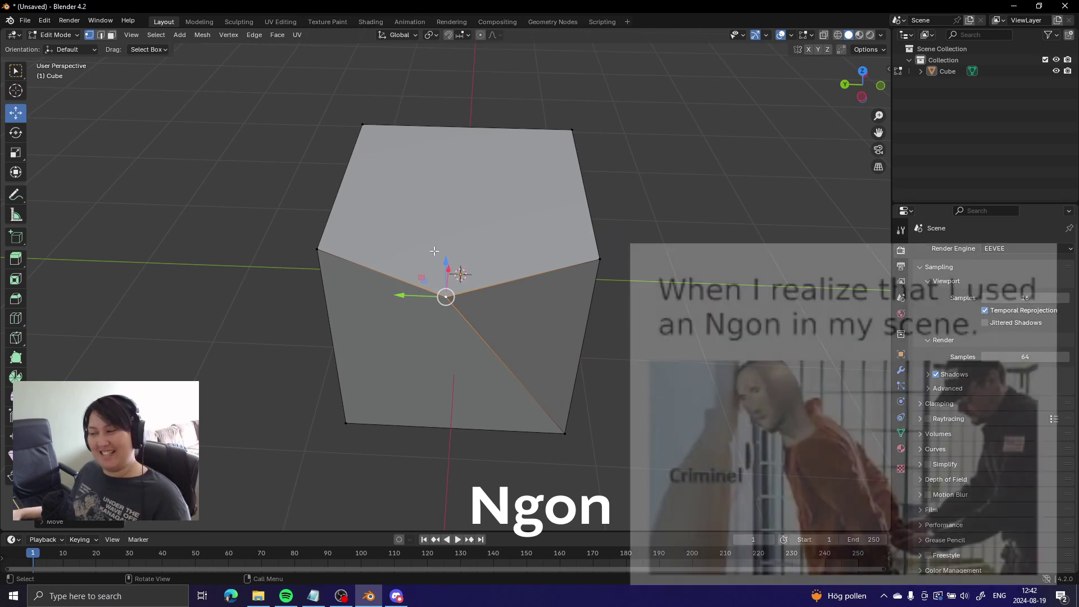
middle_click_drag(518, 390, 631, 269)
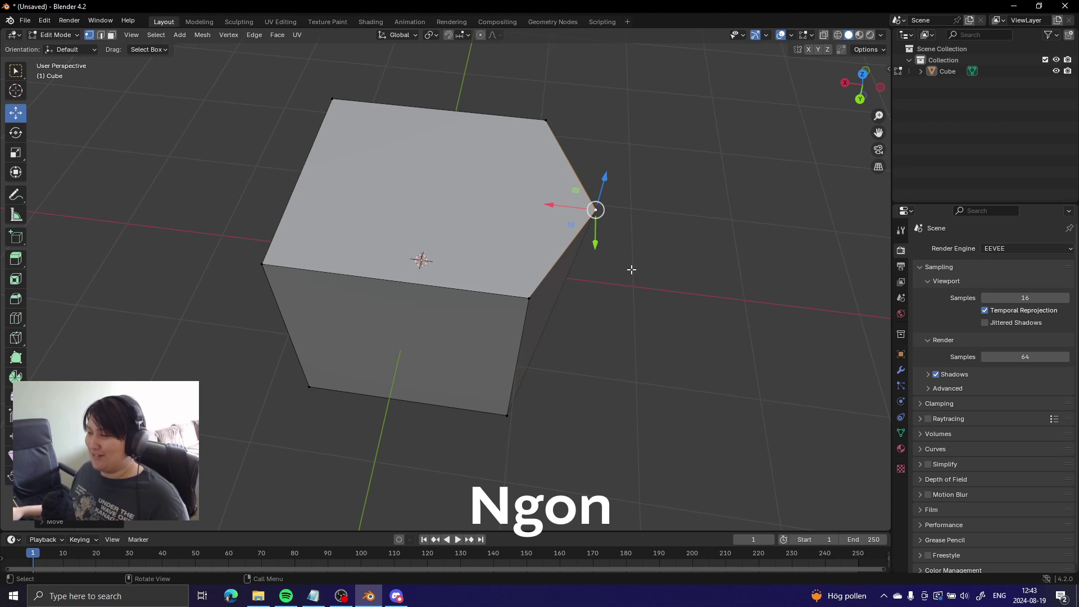
middle_click_drag(636, 294, 568, 320)
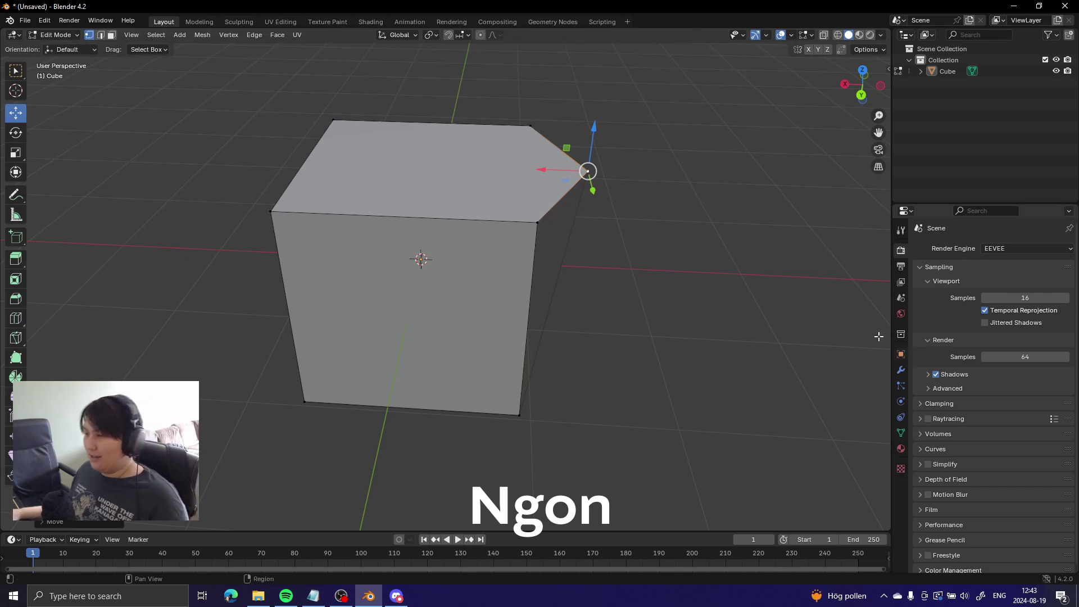
middle_click_drag(648, 258, 646, 330)
mouse_move(564, 253)
left_mouse_down()
mouse_move(531, 253)
mouse_move(563, 256)
left_mouse_up()
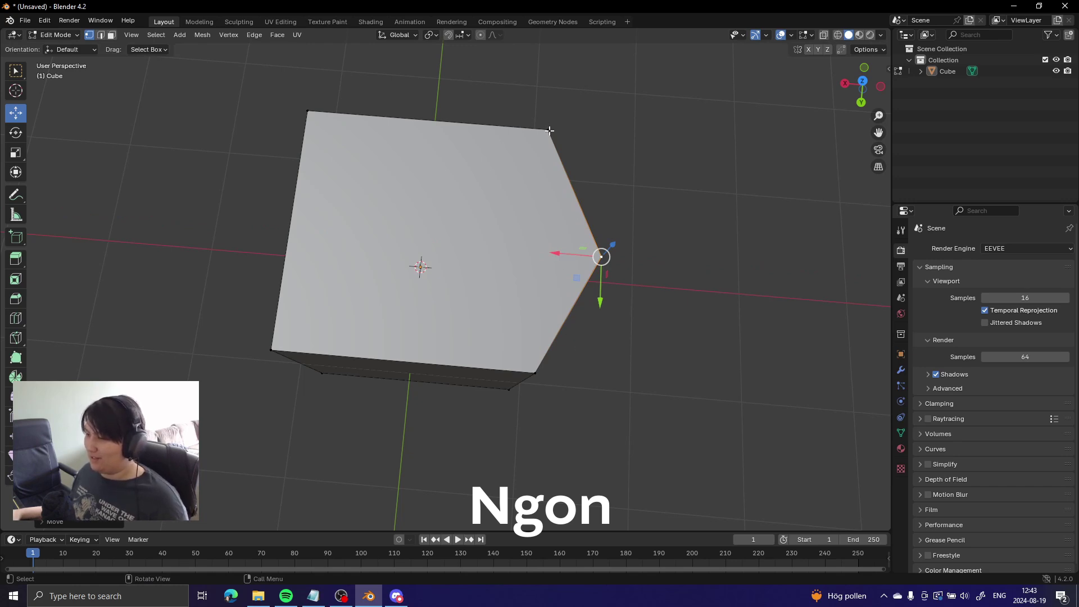
middle_click_drag(566, 371, 436, 324)
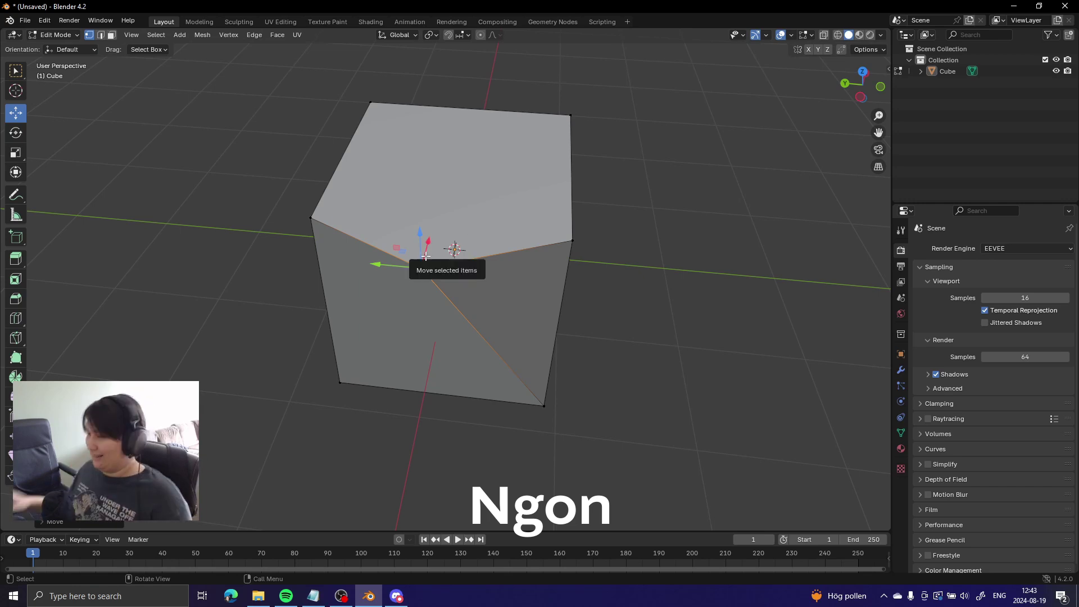
mouse_move(439, 250)
middle_mouse_down()
mouse_move(529, 301)
mouse_move(457, 248)
mouse_move(430, 259)
mouse_move(437, 267)
middle_mouse_up()
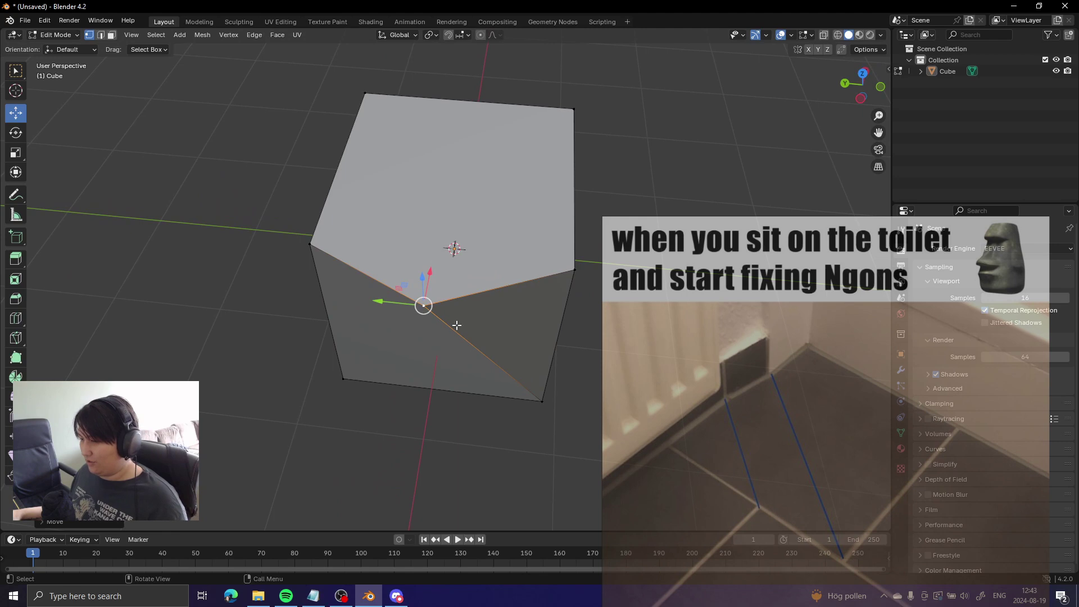
Step: Knife-cut the five-sided top face between the two corners beside the protruding vertex, separating a triangle from a quad
left_click(20, 319)
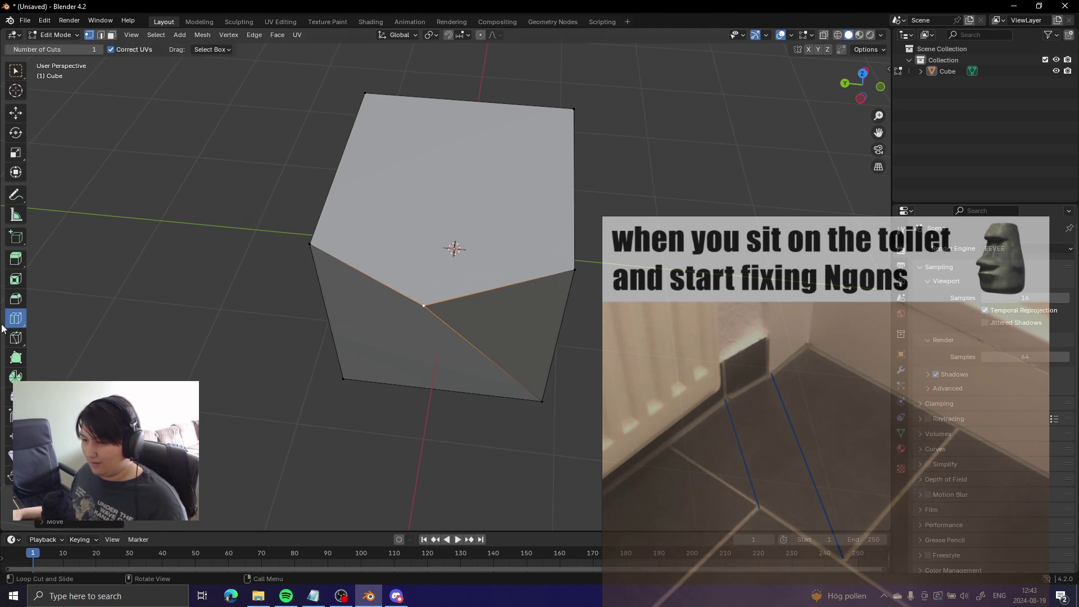
left_click(16, 338)
left_click(310, 244)
left_click(573, 269)
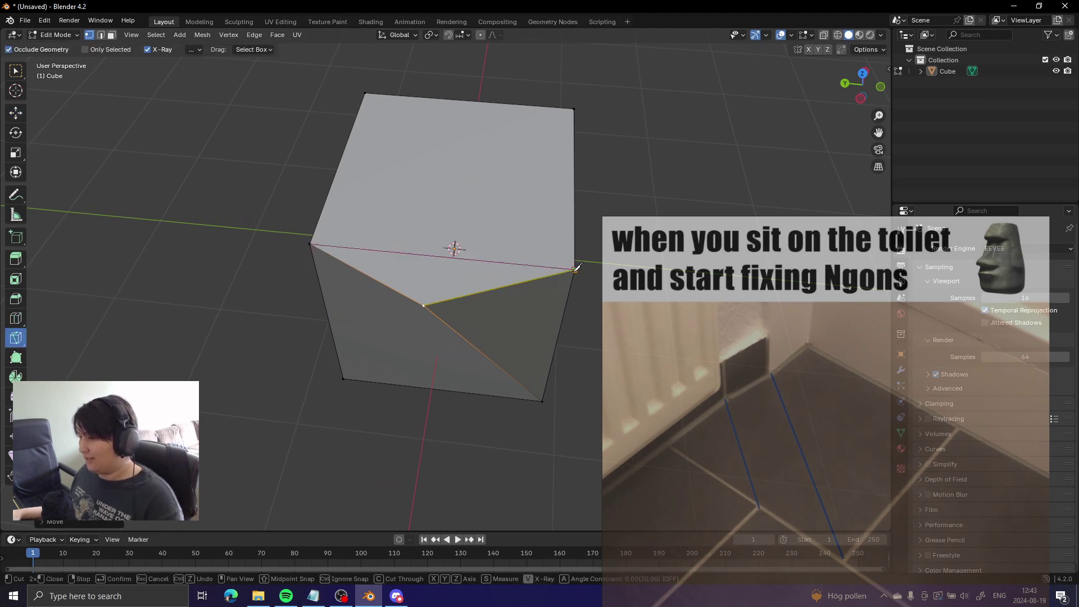
key("Return")
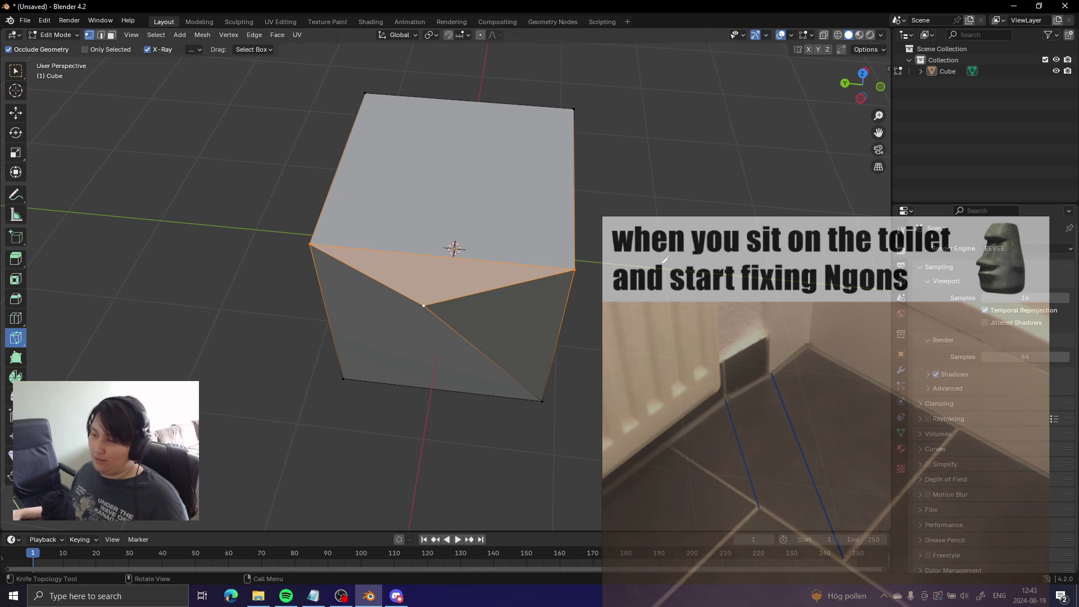
middle_click_drag(629, 306, 668, 365)
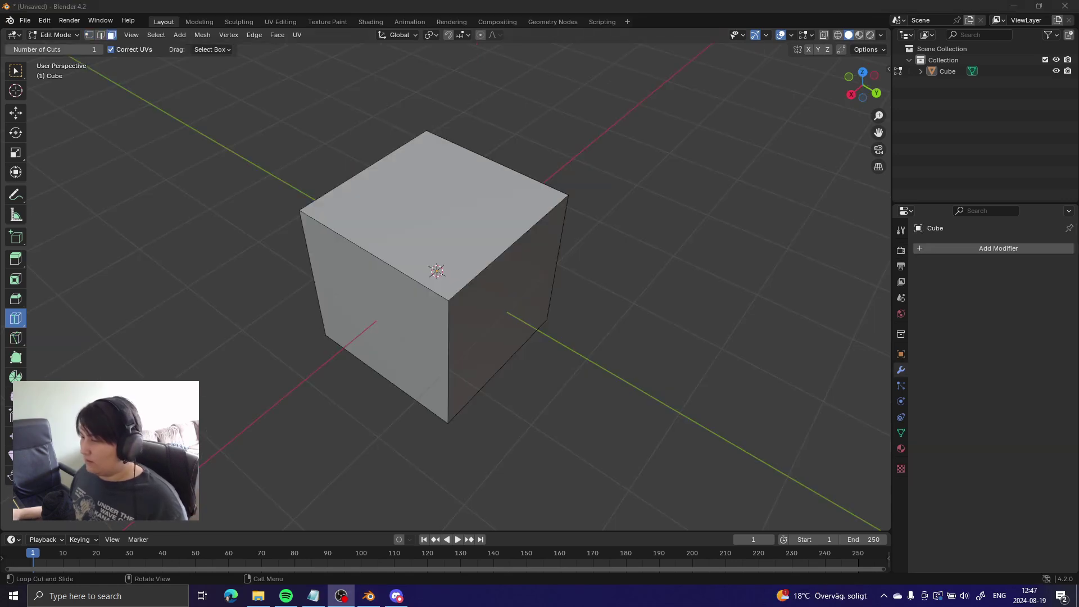
Step: Add centred loop cuts around the cube in all three directions, dividing each face into four
left_click(398, 268)
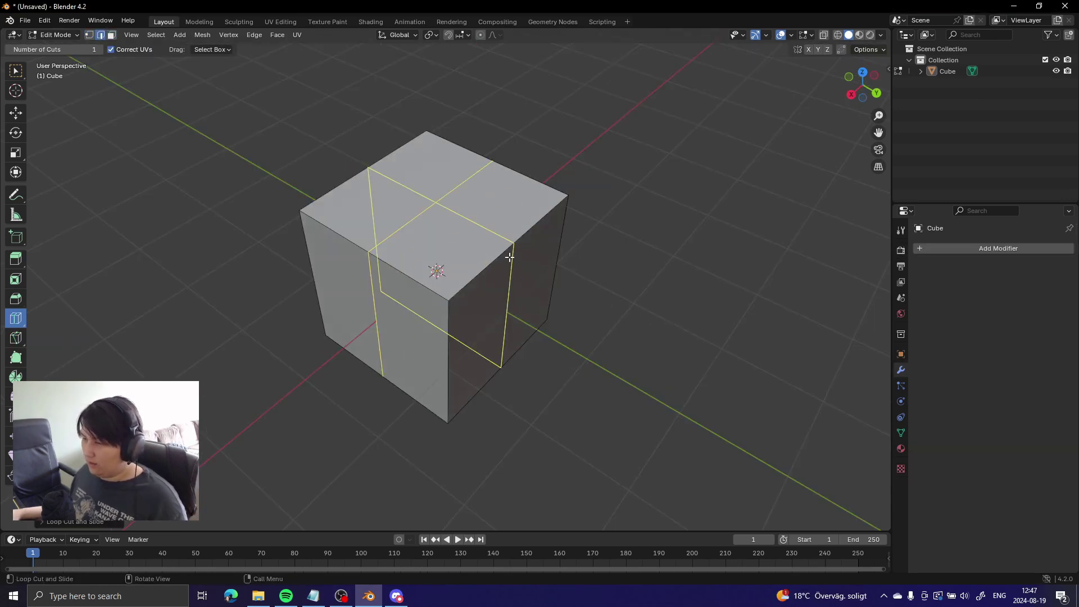
middle_click_drag(567, 296, 543, 346)
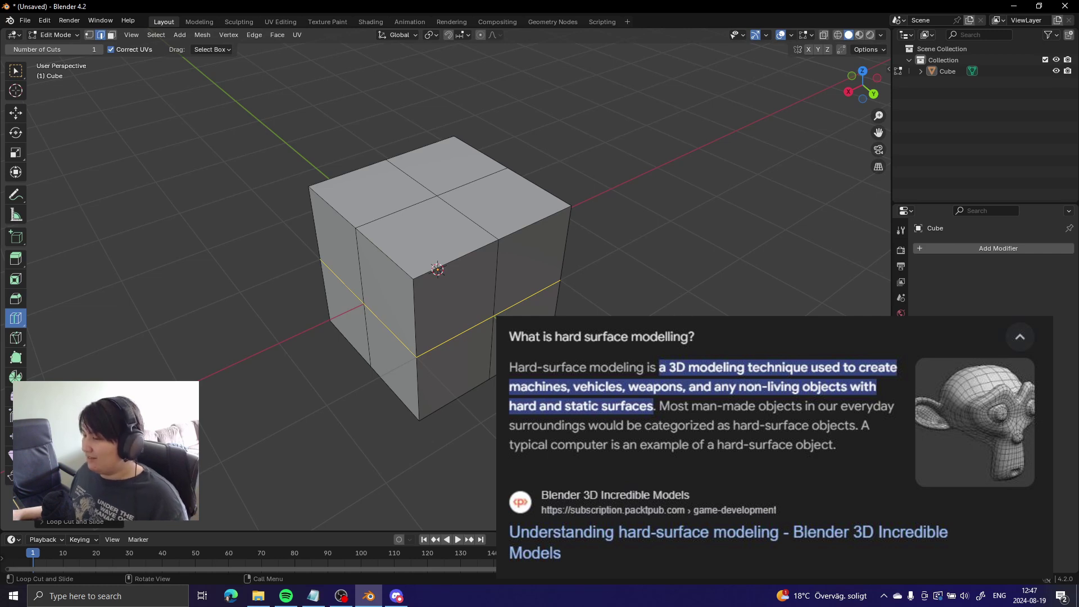
middle_click_drag(540, 337, 669, 309)
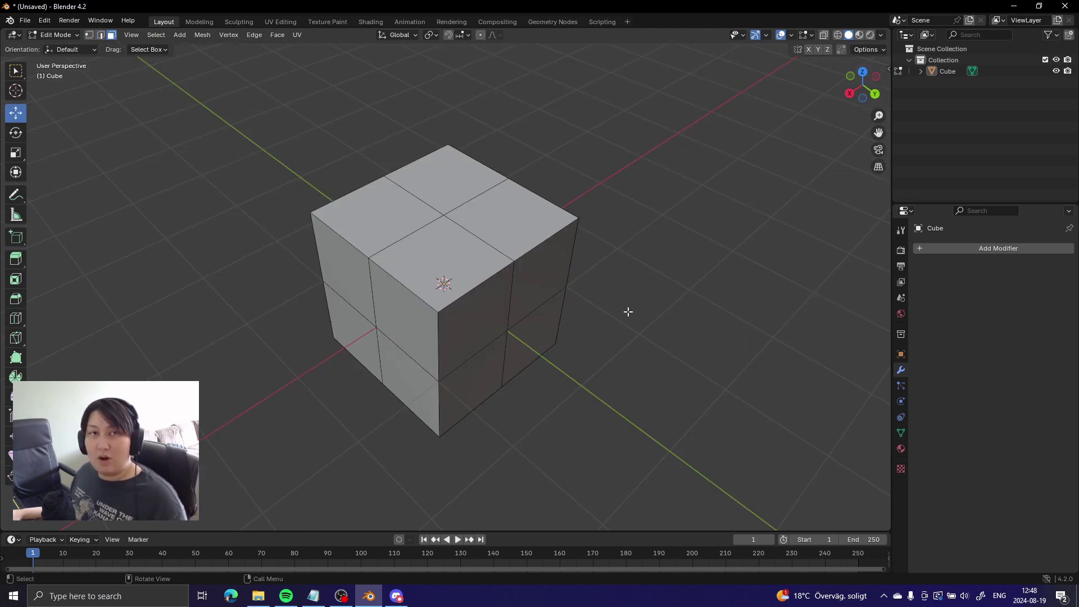
Step: Extrude one quarter of the cube's top face upward and bevel the top edge above the side crossed by the red axis
left_click(509, 222)
key("e")
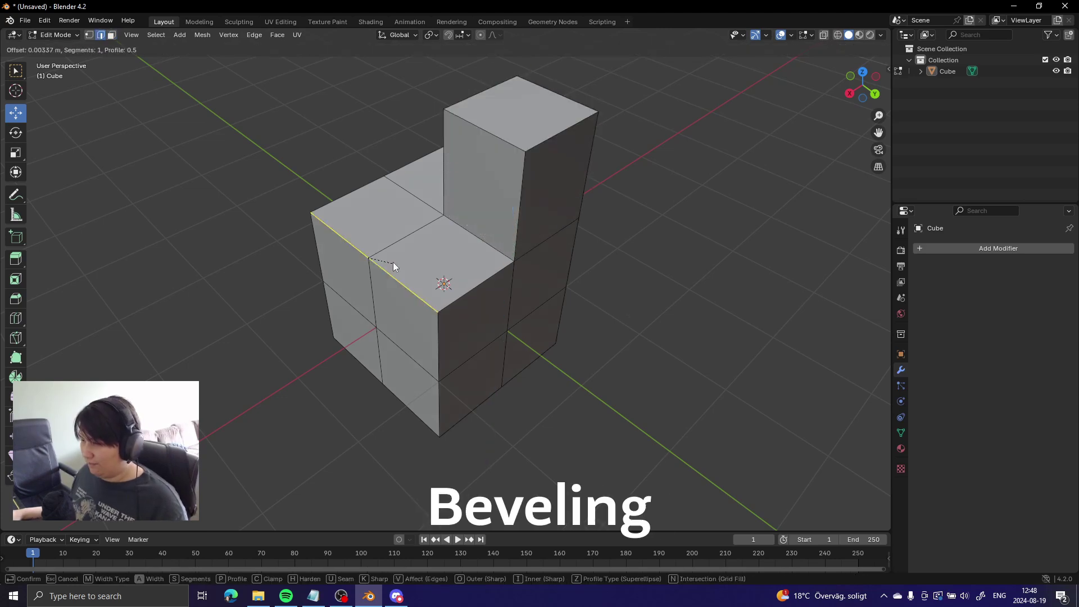
key("ctrl+b")
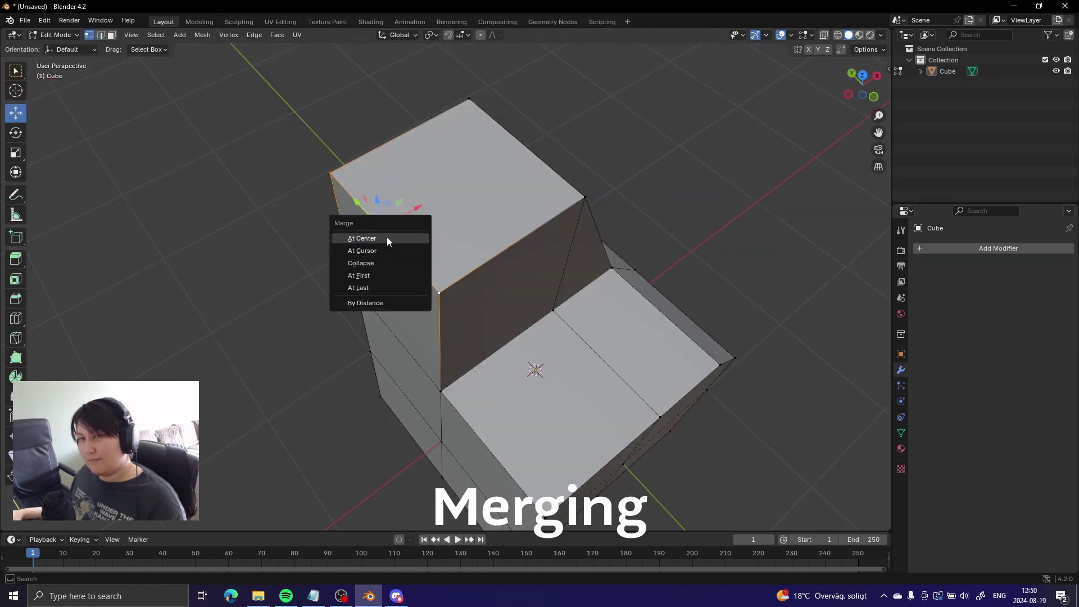
Step: Merge the two selected top vertices of the extruded block at their center
left_click(387, 237)
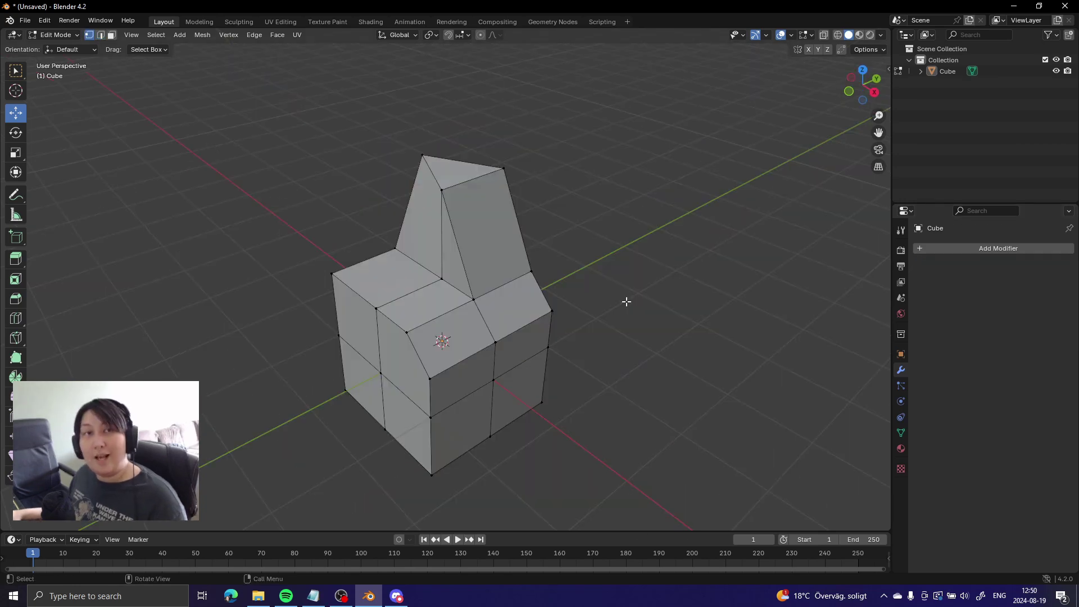
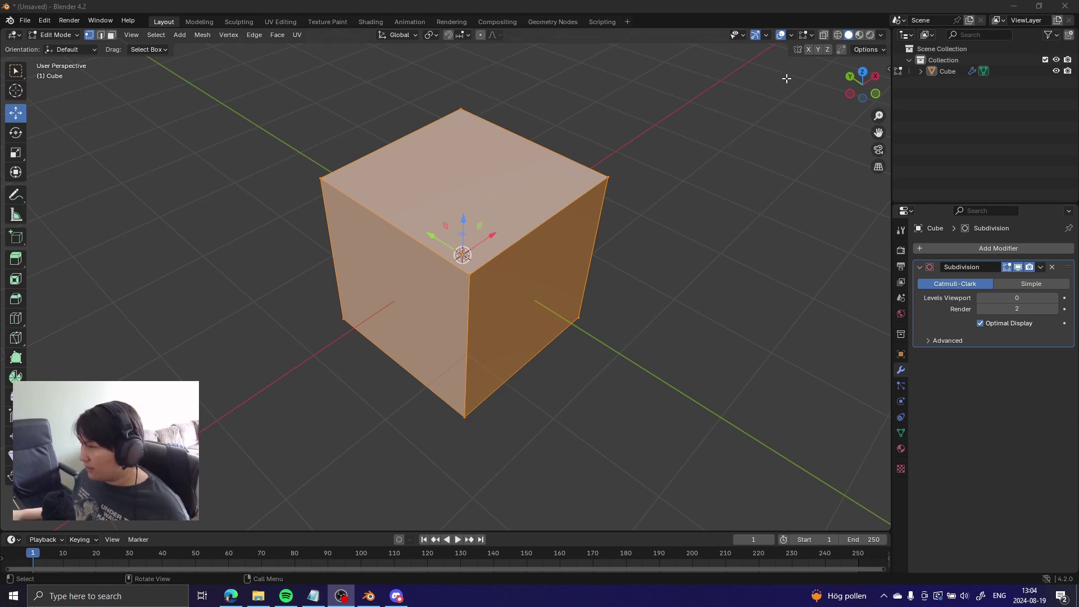
Step: Select the whole cube and display its face normals
left_click(578, 297)
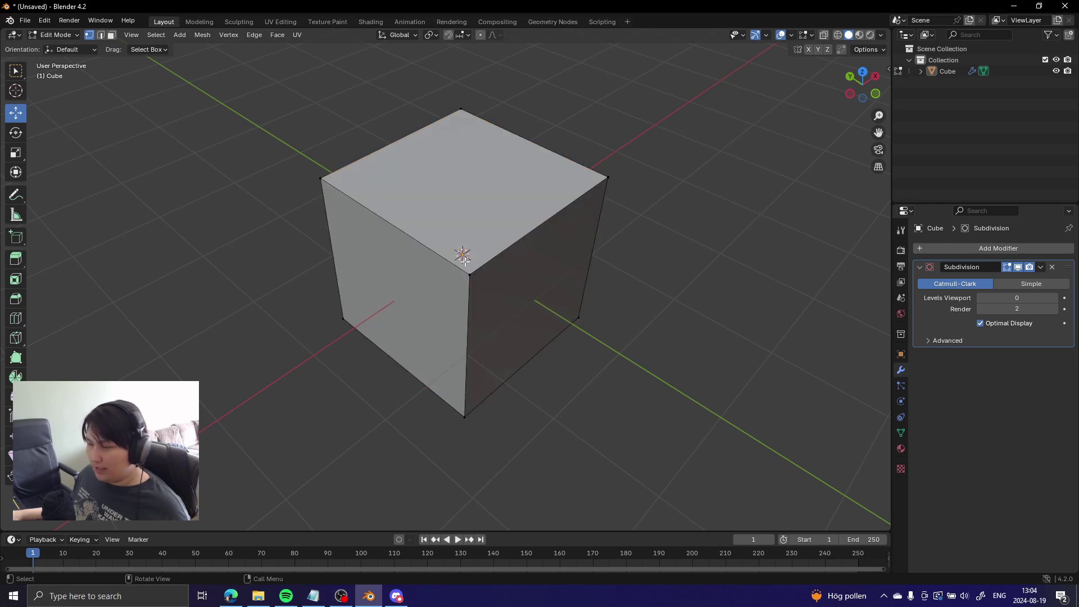
key("a")
left_click(813, 35)
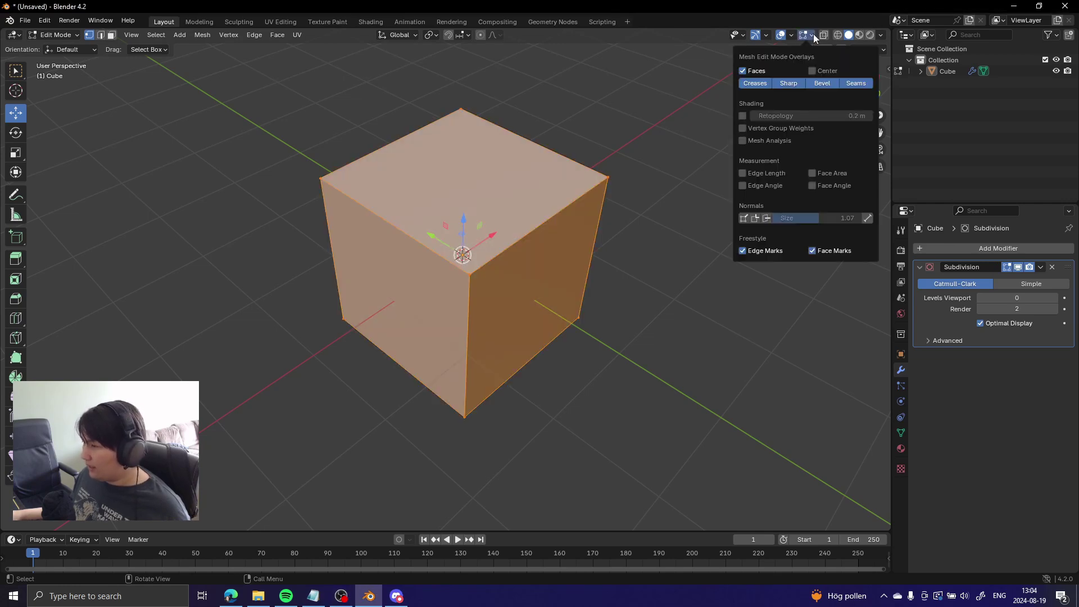
left_click(766, 219)
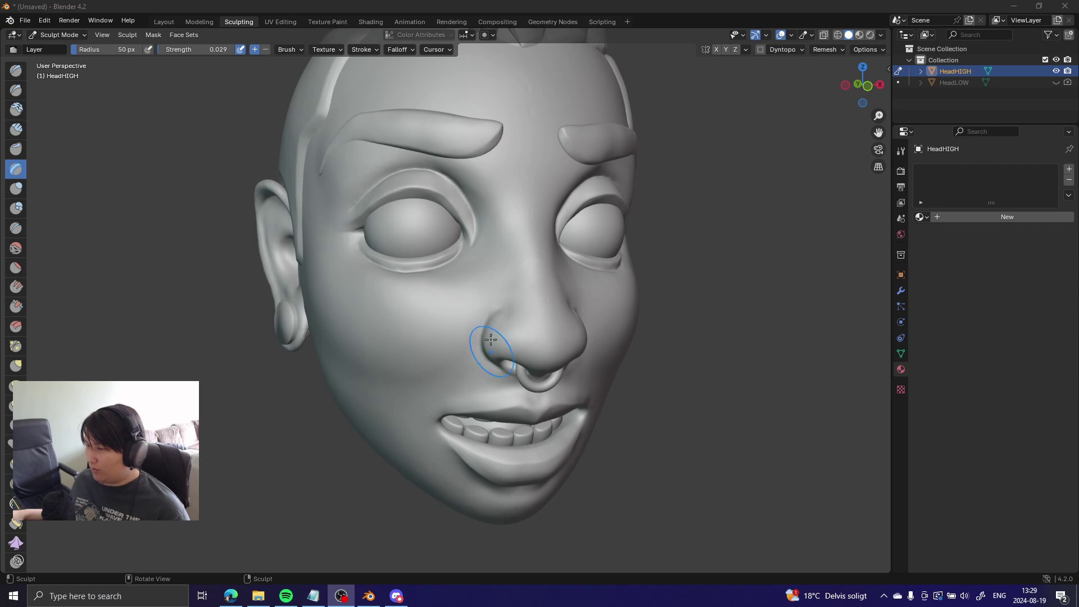
Step: Sculpt raised strokes below the eye, along the nose bridge and across the cheek of HeadHIGH with the Layer brush
mouse_move(444, 289)
left_mouse_down()
mouse_move(368, 268)
mouse_move(465, 284)
left_mouse_up()
left_click_drag(539, 253, 530, 197)
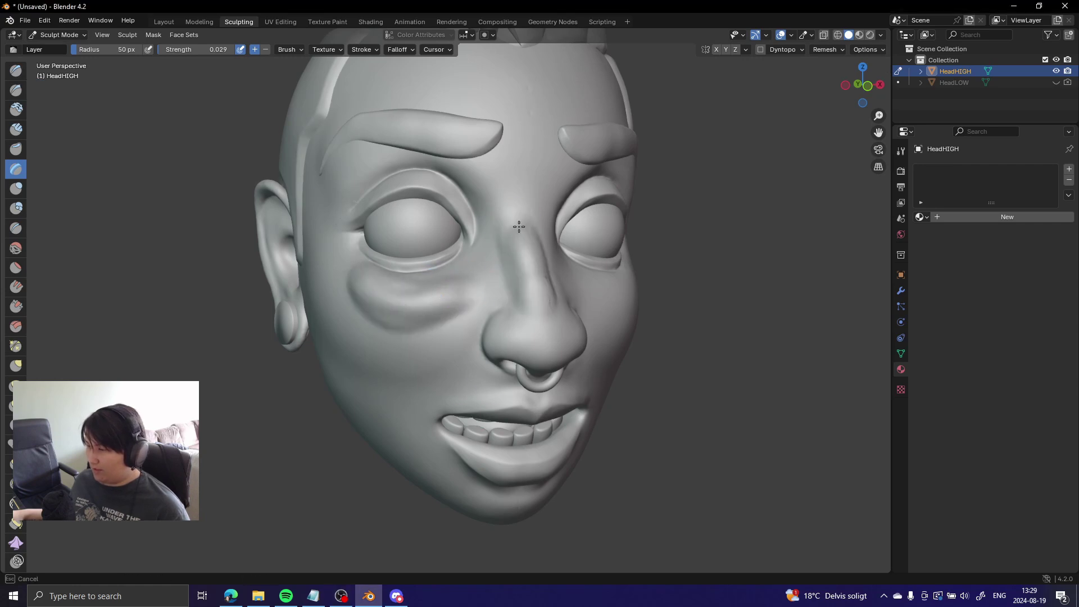
left_click_drag(442, 366, 368, 346)
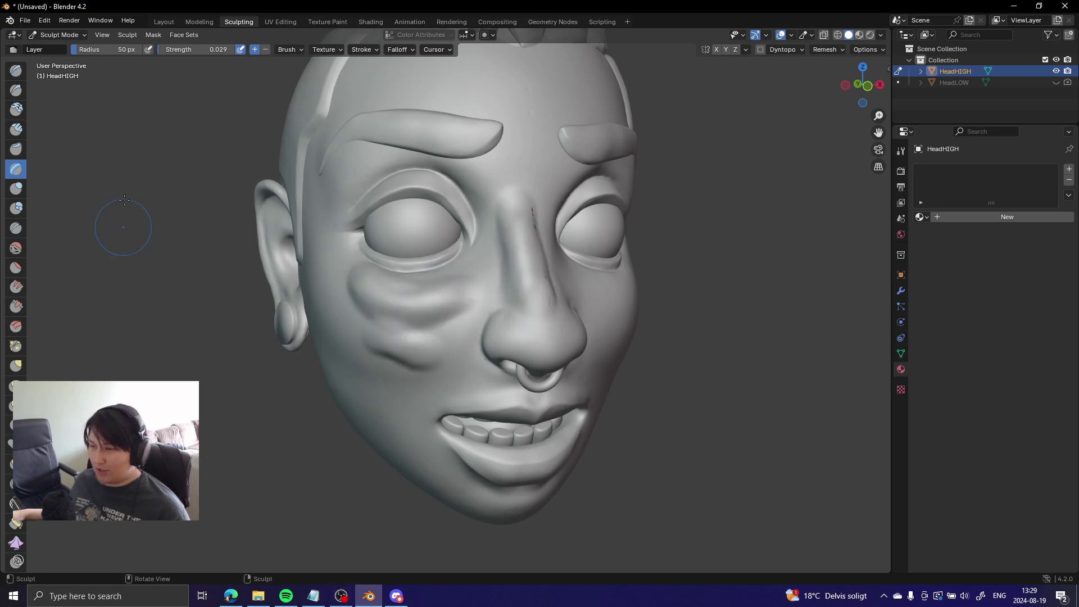
Step: Carve trial strokes across the cheek and nose with the Crease brush
left_click(16, 228)
mouse_move(432, 259)
left_mouse_down()
mouse_move(444, 307)
mouse_move(434, 284)
mouse_move(391, 291)
mouse_move(405, 313)
left_mouse_up()
key("c")
mouse_move(528, 191)
left_mouse_down()
mouse_move(495, 126)
mouse_move(433, 125)
mouse_move(475, 337)
mouse_move(444, 348)
mouse_move(416, 331)
mouse_move(430, 374)
mouse_move(428, 300)
mouse_move(444, 326)
left_mouse_up()
Step: Choose the Grab brush and undo all the Layer and Crease strokes on the face
left_click(16, 366)
key("ctrl+z")
key("ctrl+z")
key("ctrl+z")
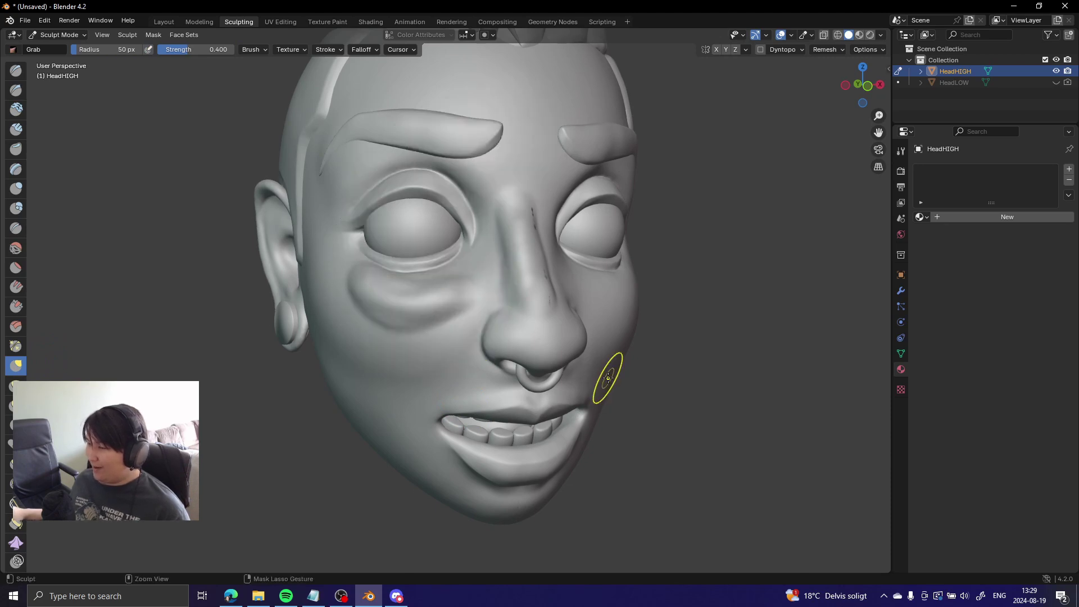
key("ctrl+z")
key("ctrl+z")
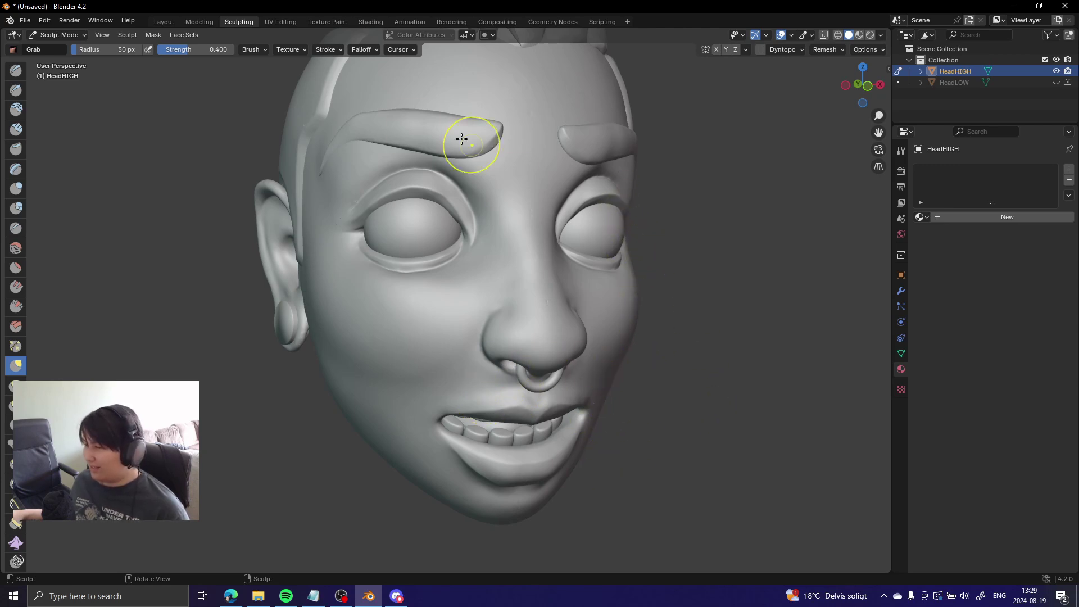
Step: Sculpt the cheek with the Inflate/Deflate brush and add trial strokes on the face with the Crease brush
left_click(16, 188)
mouse_move(371, 292)
left_mouse_down()
mouse_move(468, 302)
mouse_move(334, 289)
mouse_move(367, 302)
mouse_move(520, 277)
mouse_move(357, 287)
mouse_move(421, 326)
mouse_move(397, 360)
mouse_move(384, 324)
mouse_move(334, 349)
mouse_move(368, 326)
mouse_move(405, 319)
left_mouse_up()
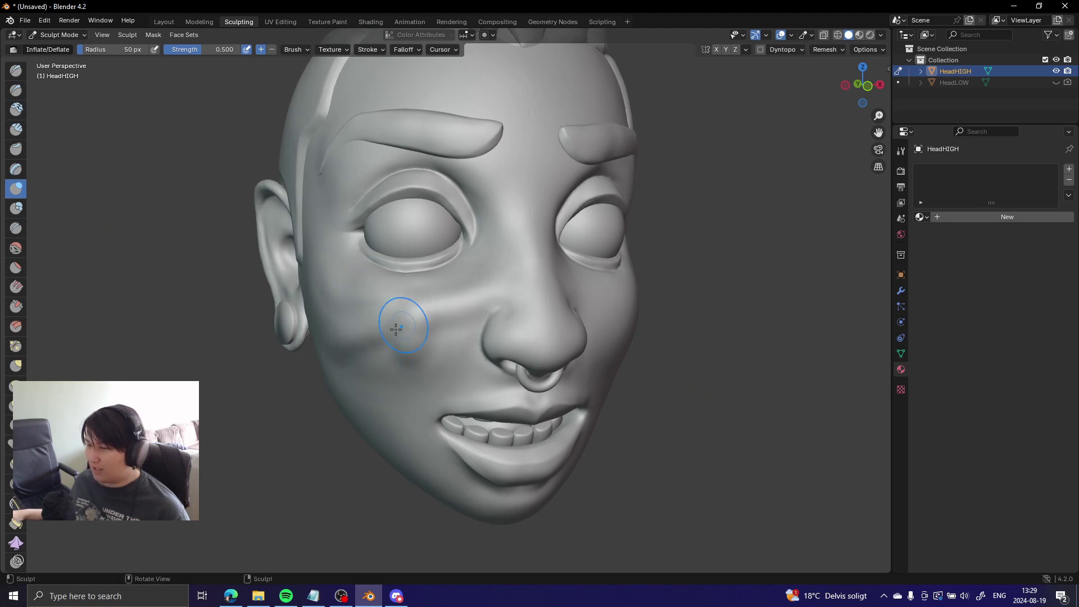
left_click(15, 228)
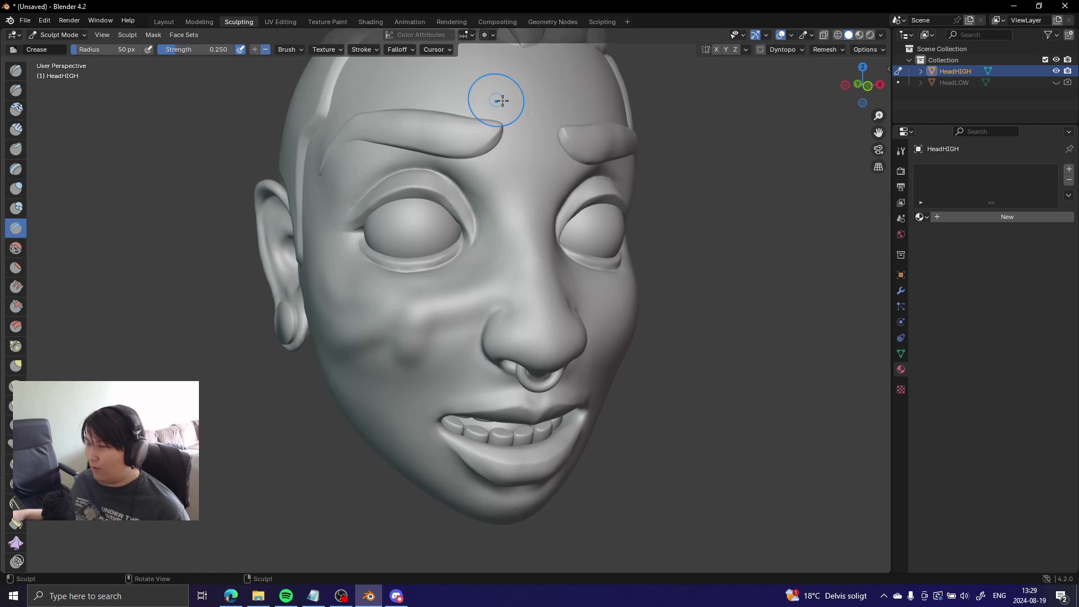
left_click_drag(499, 174, 509, 185)
Step: Undo all the Inflate/Deflate and Crease strokes on the face
key("ctrl+z")
key("ctrl+z")
key("ctrl+z")
key("ctrl+z")
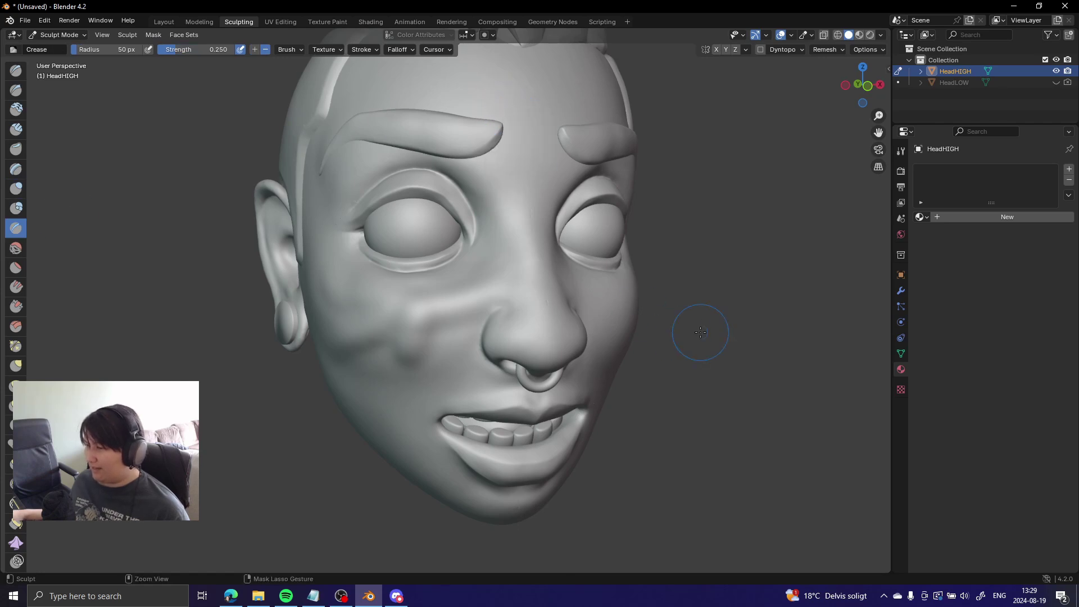
scroll(632, 296, "down", 2)
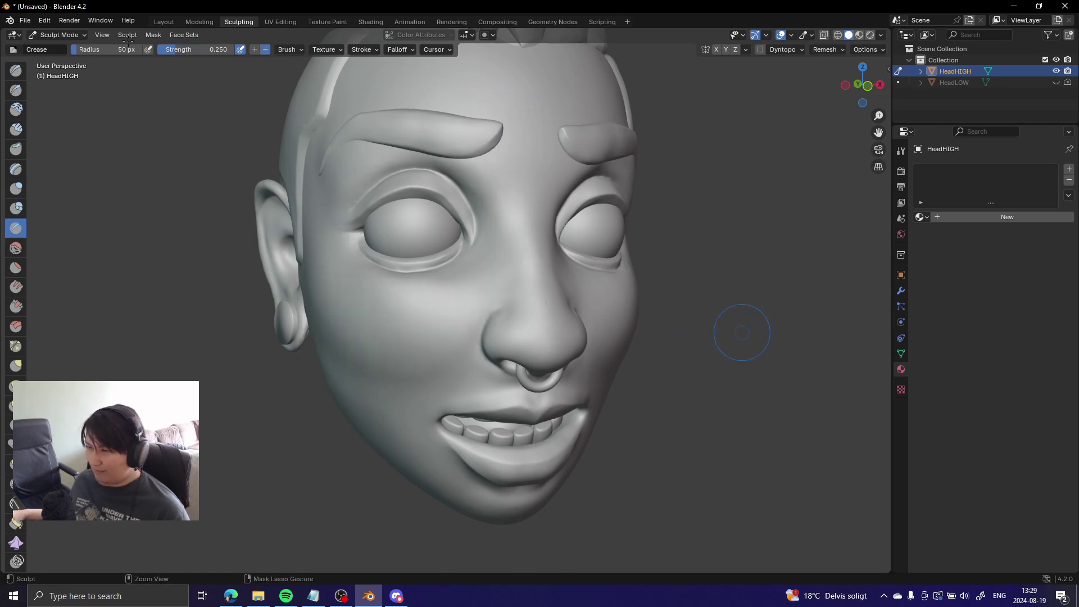
Step: Switch to the Layout workspace and open HeadHIGH in Edit Mode with its geometry deselected
left_click(162, 23)
middle_click_drag(623, 242, 654, 301)
scroll(589, 278, "up", 3)
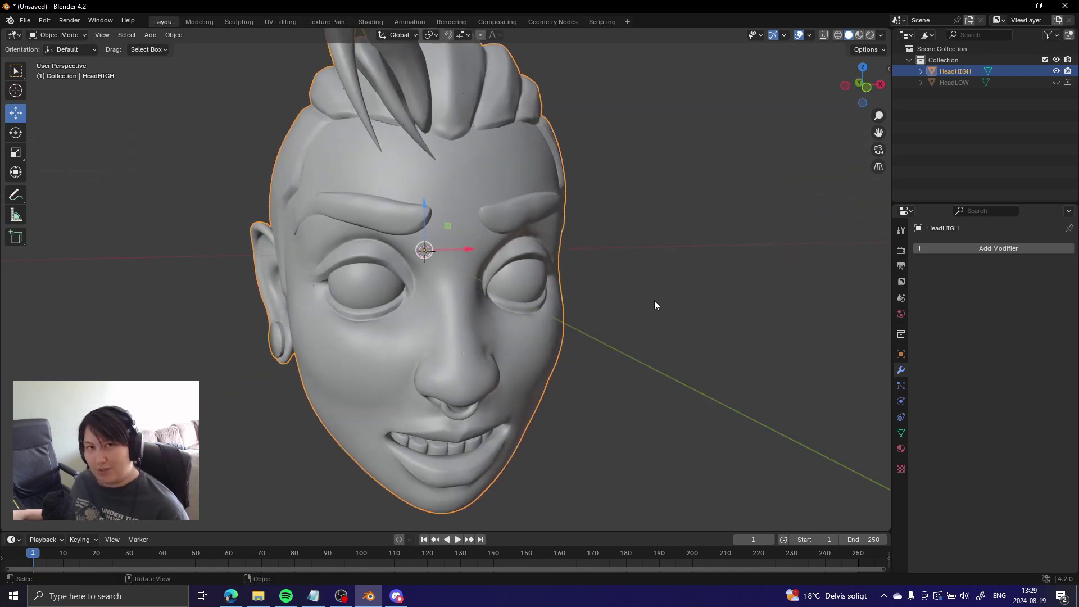
key("Tab")
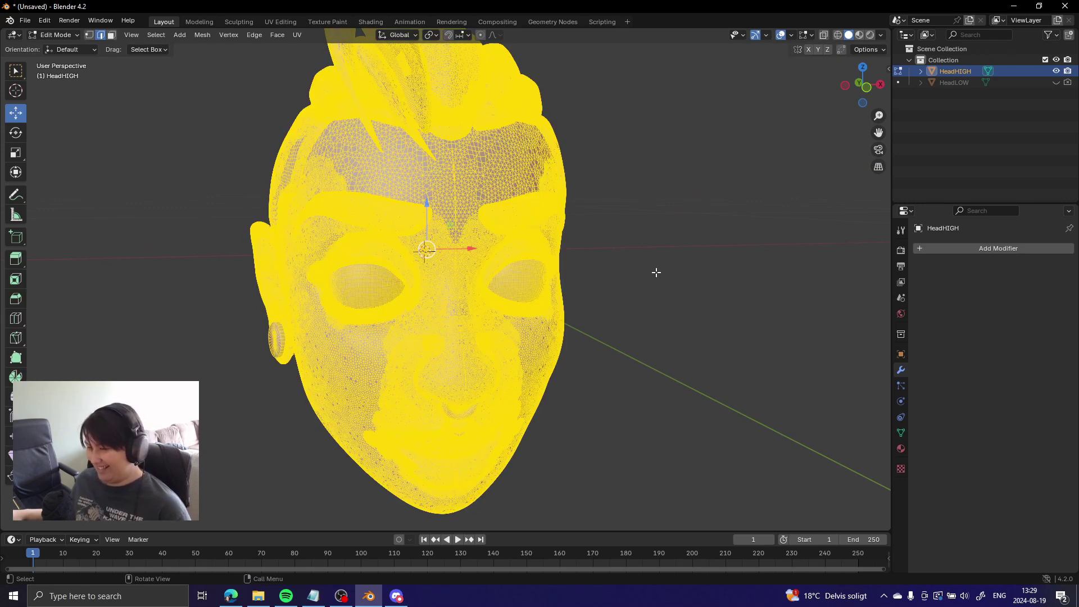
key("alt+a")
Step: Examine the density of HeadHIGH's mesh around the eyes, nose, mouth and ear from several angles
scroll(575, 354, "up", 7)
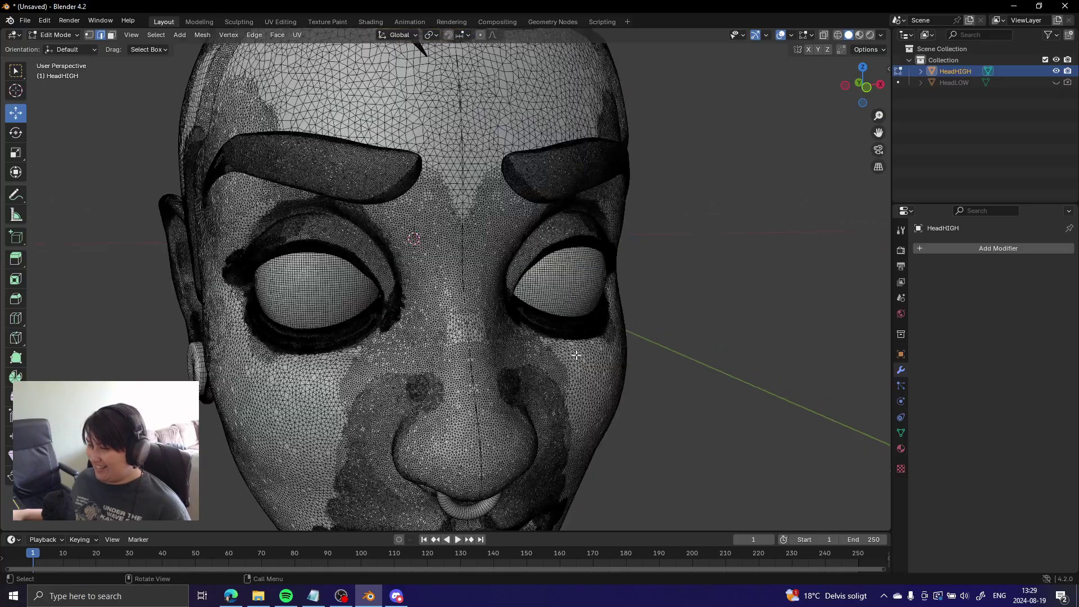
middle_click_drag(418, 383, 551, 331, "shift")
scroll(602, 325, "down", 7)
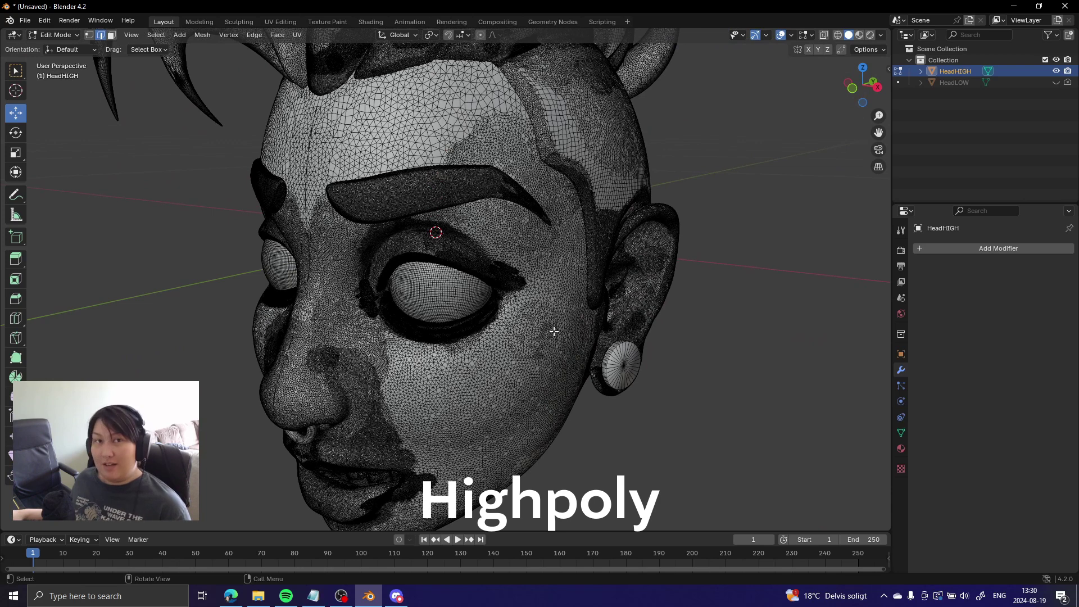
scroll(478, 315, "up", 3)
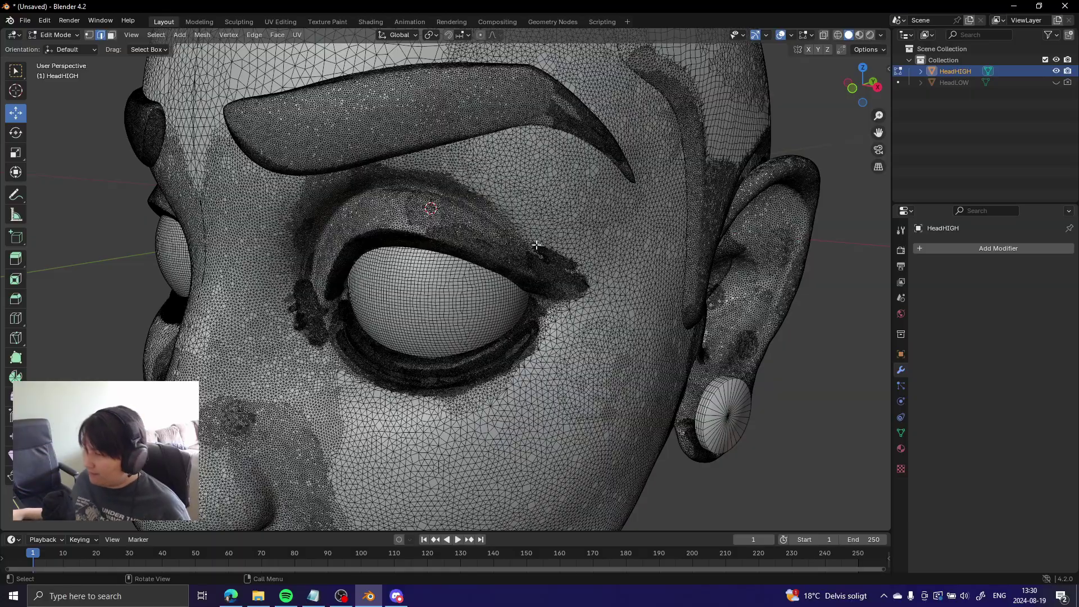
middle_click_drag(462, 365, 437, 350)
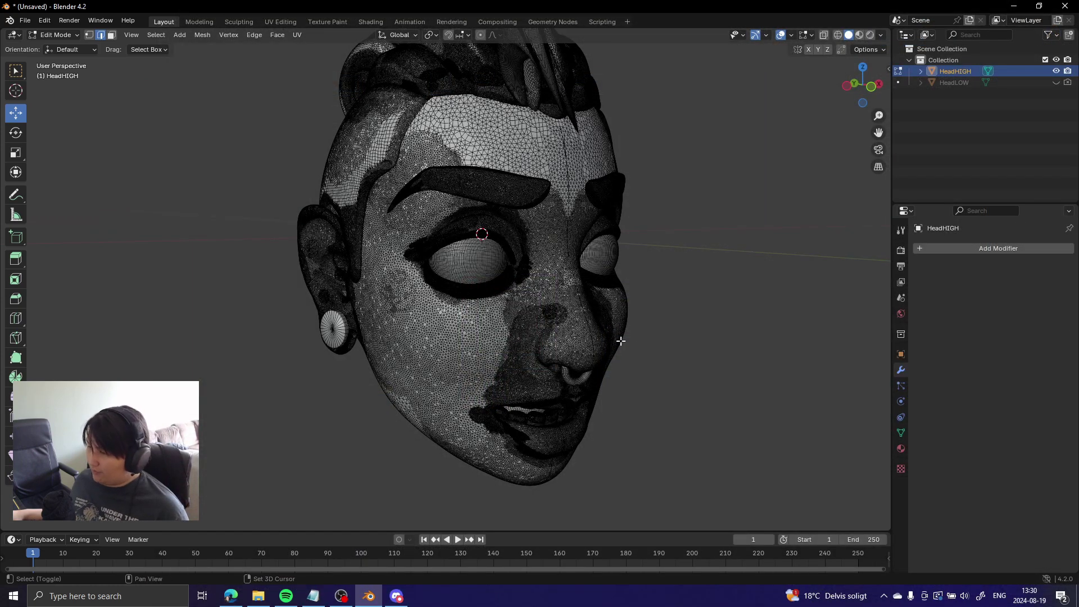
middle_click_drag(621, 340, 569, 335)
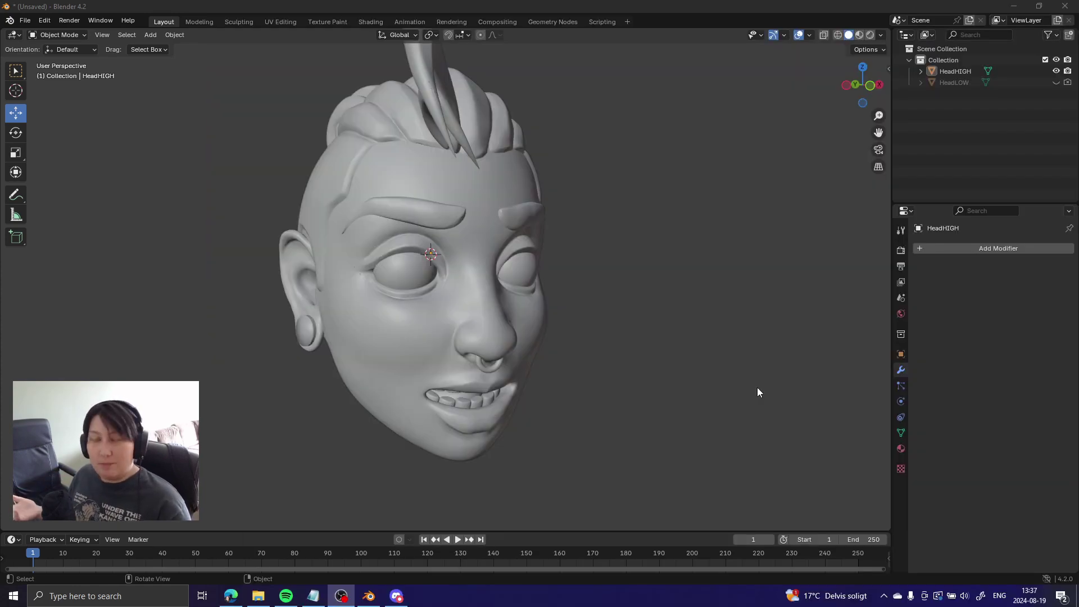
Step: Toggle the visibility of HeadHIGH and HeadLOW to compare them, leaving both heads shown
left_click(1057, 82)
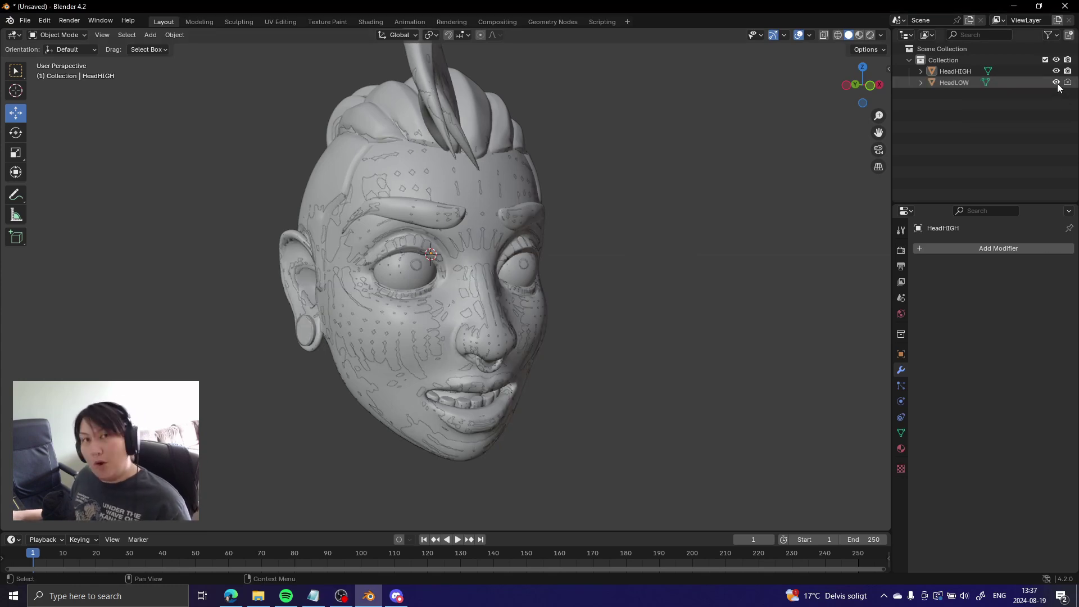
left_click(1057, 71)
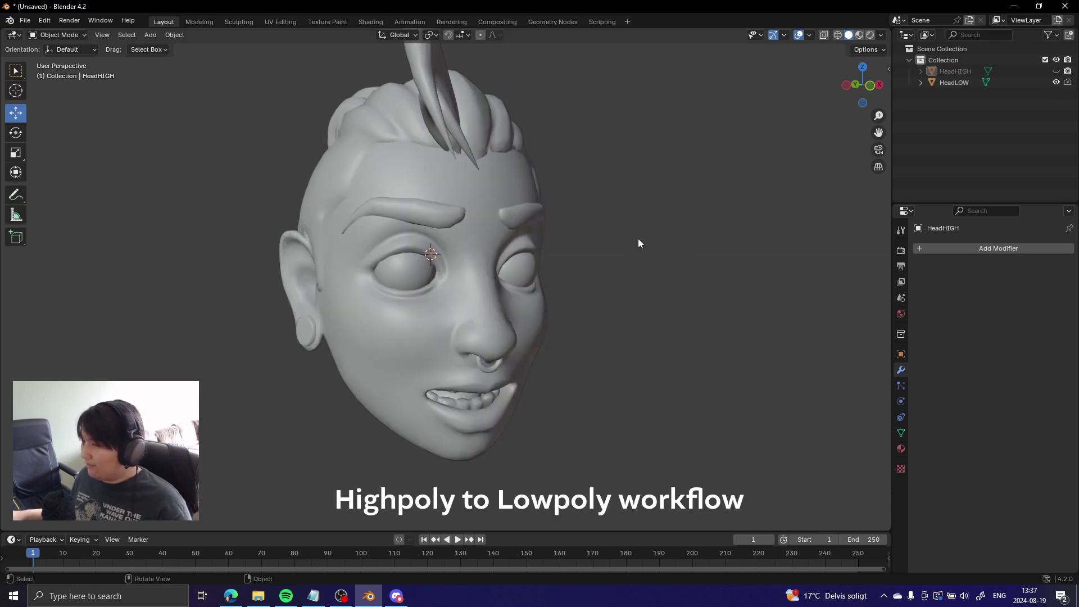
left_click(1057, 82)
left_click(1057, 71)
left_click(1056, 82)
Step: Move HeadLOW beside HeadHIGH and compare the two heads from several angles
left_click(954, 83)
key("g")
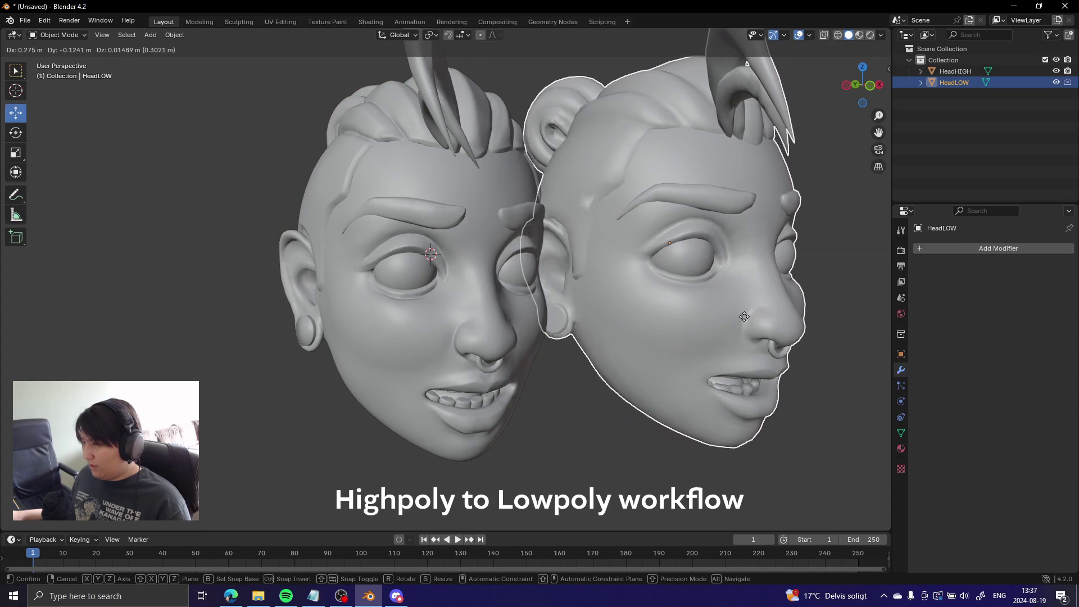
left_click(806, 309)
middle_click_drag(777, 340, 720, 391)
scroll(719, 391, "down", 3)
middle_click_drag(614, 404, 621, 474)
left_click(431, 245)
middle_click_drag(461, 397, 467, 317)
left_click(581, 263)
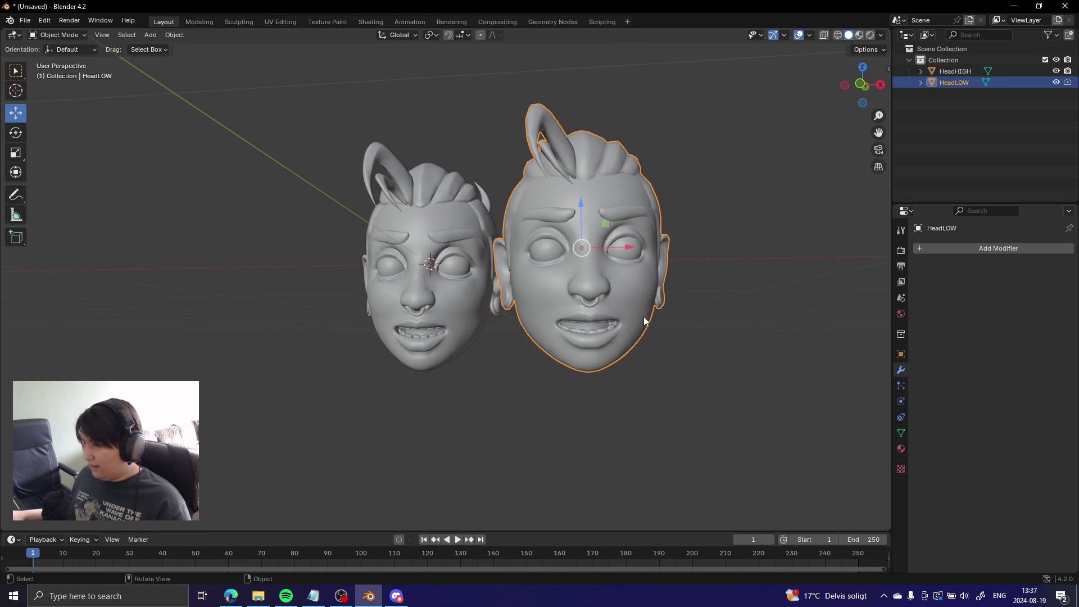
Step: Reset HeadLOW's location and hide HeadHIGH
key("alt+g")
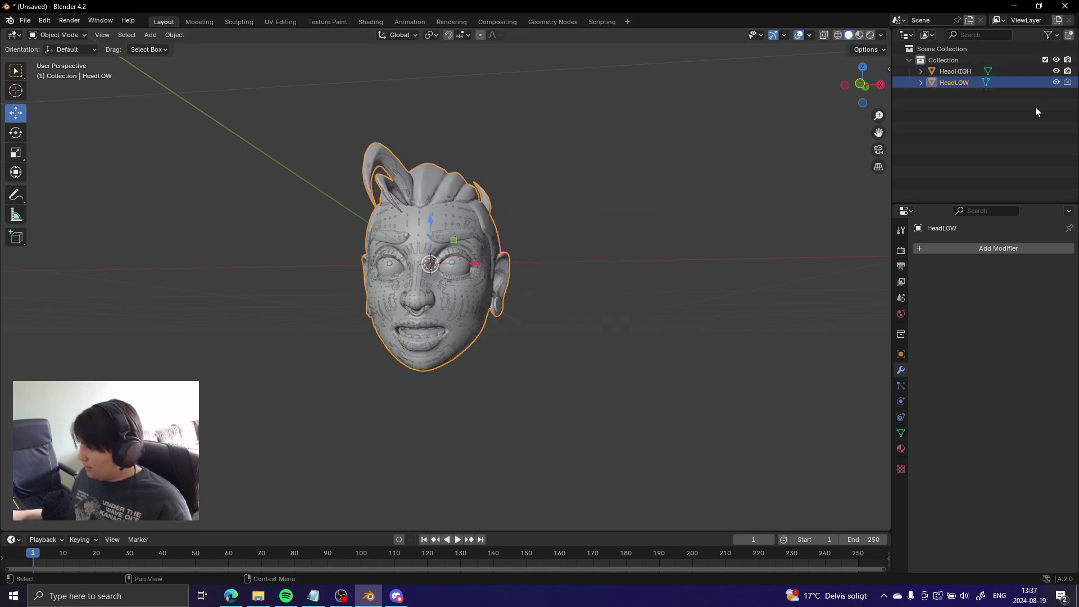
left_click(1056, 71)
middle_click_drag(591, 270, 520, 303)
scroll(520, 303, "up", 3)
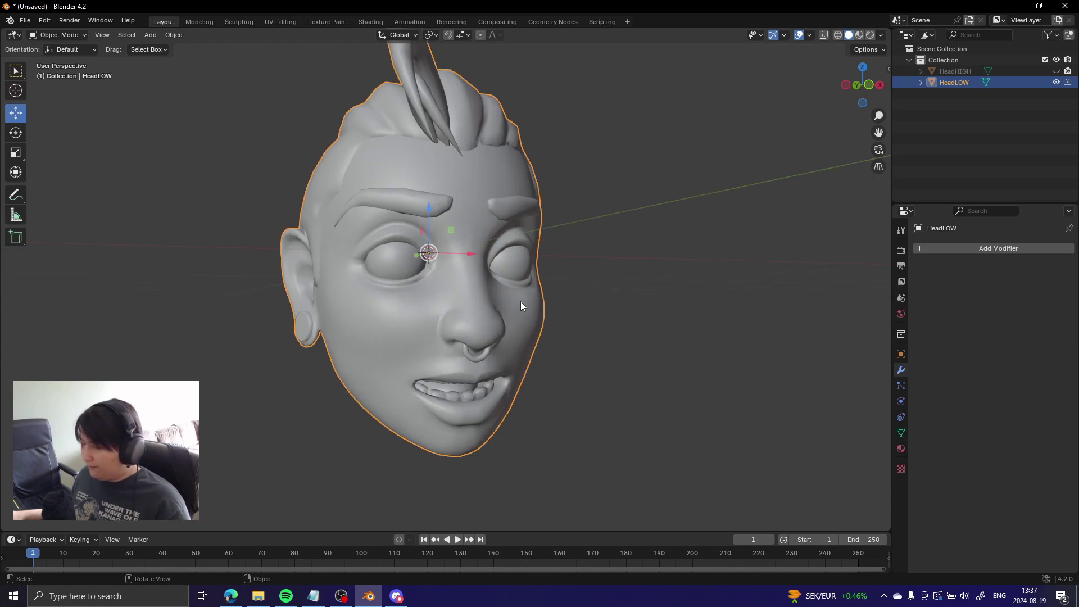
Step: Open HeadLOW in Edit Mode, turn on the Statistics overlay and select the entire mesh
key("Tab")
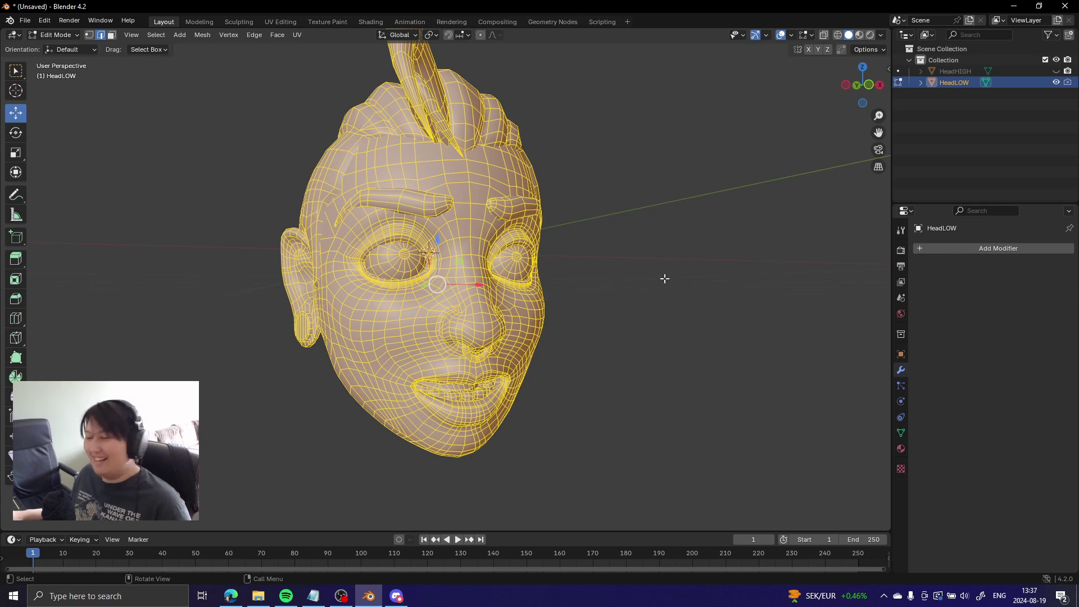
middle_click_drag(617, 202, 641, 231)
left_click(766, 35)
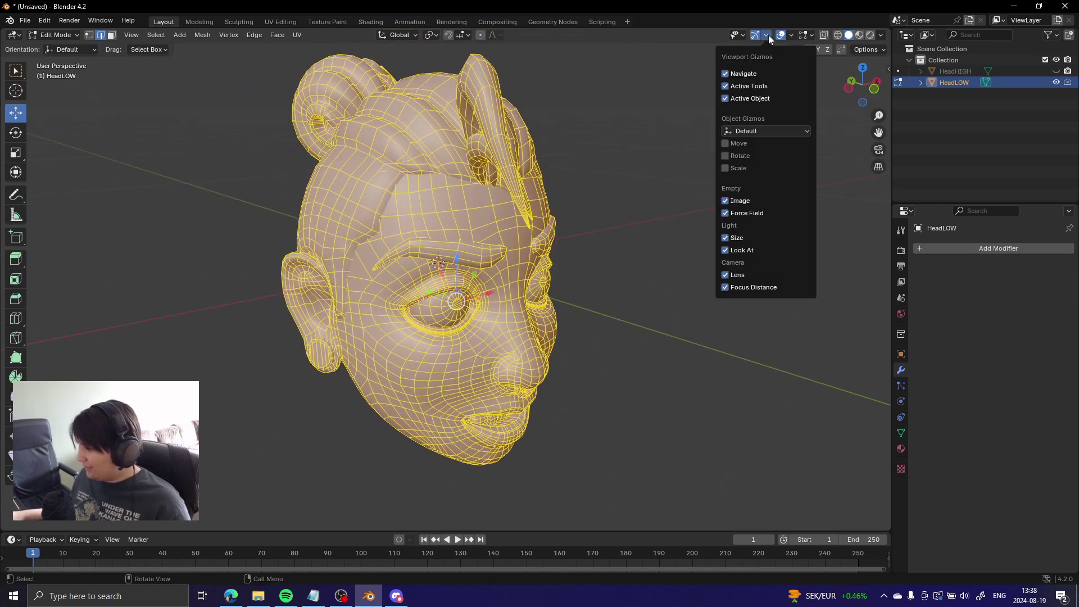
left_click(792, 36)
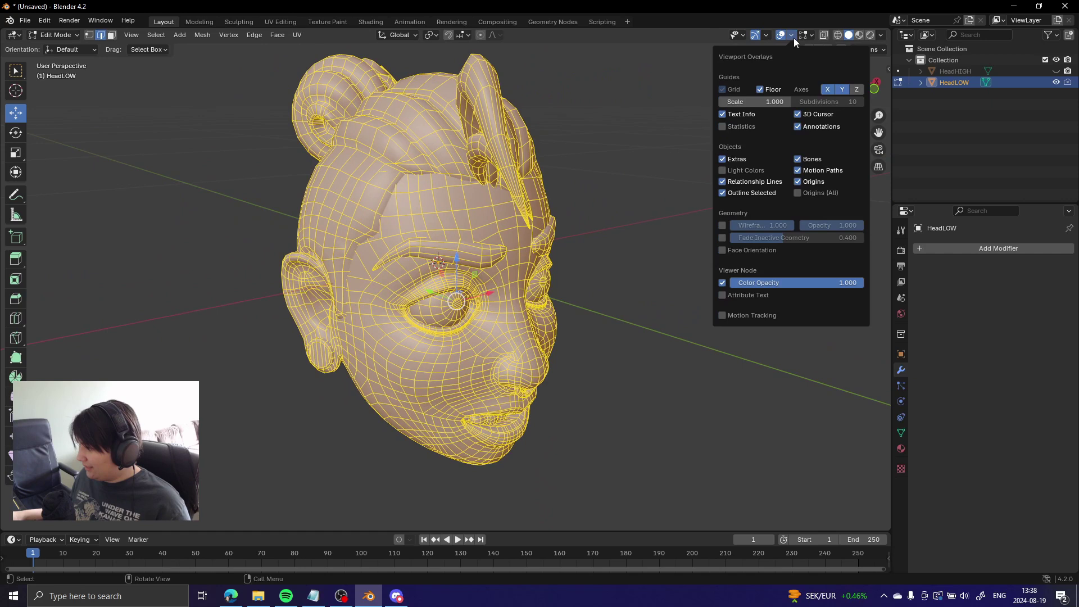
left_click(723, 127)
left_click(434, 200)
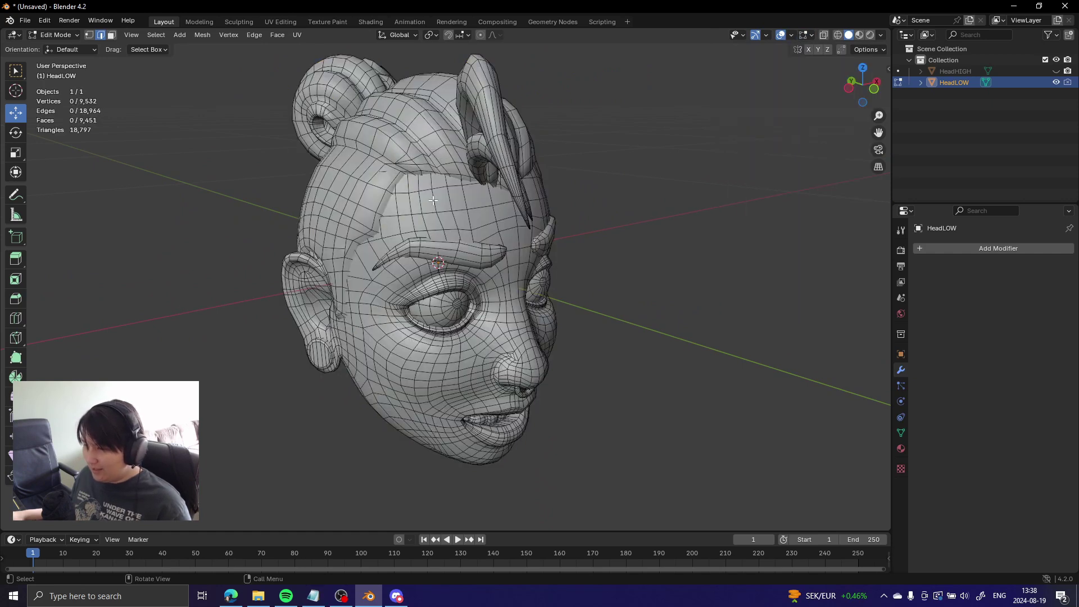
key("a")
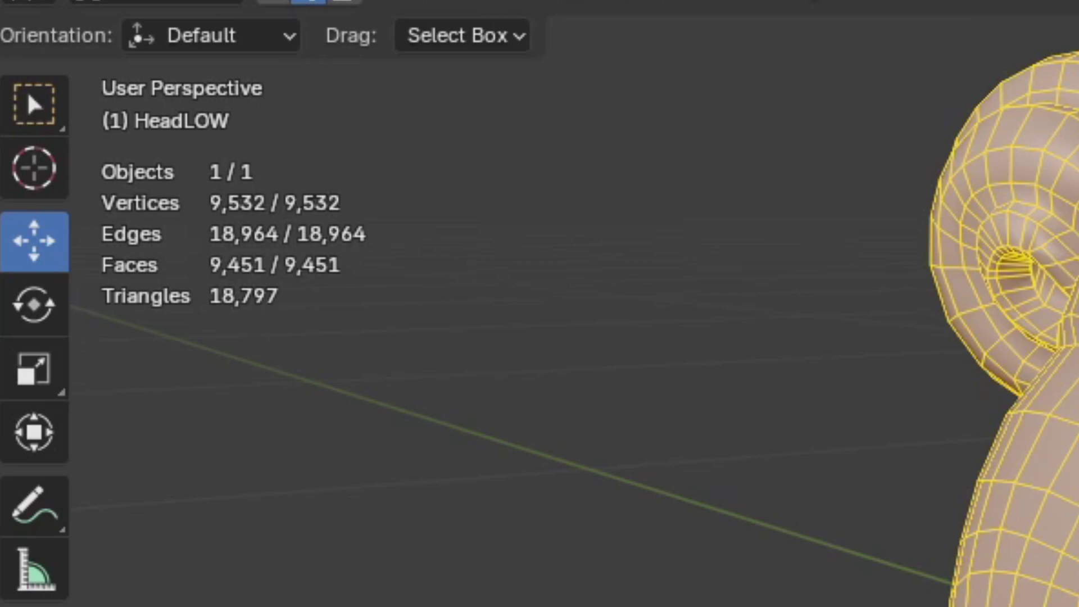
Step: Return to Object Mode, hide HeadLOW, then show and select HeadHIGH to read its statistics
key("Tab")
left_click(1056, 82)
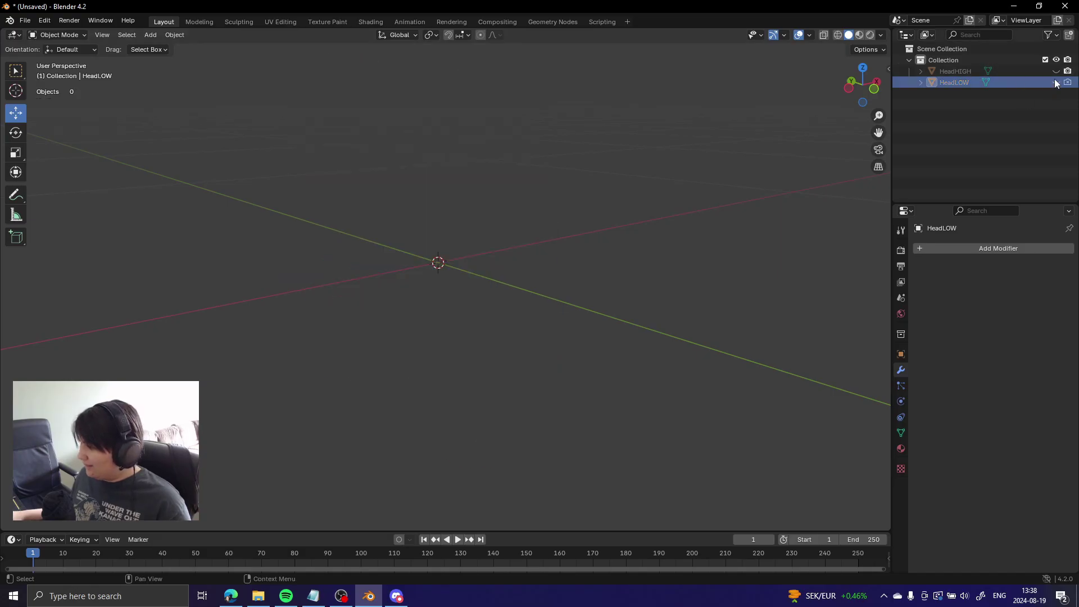
left_click(1056, 71)
left_click(970, 72)
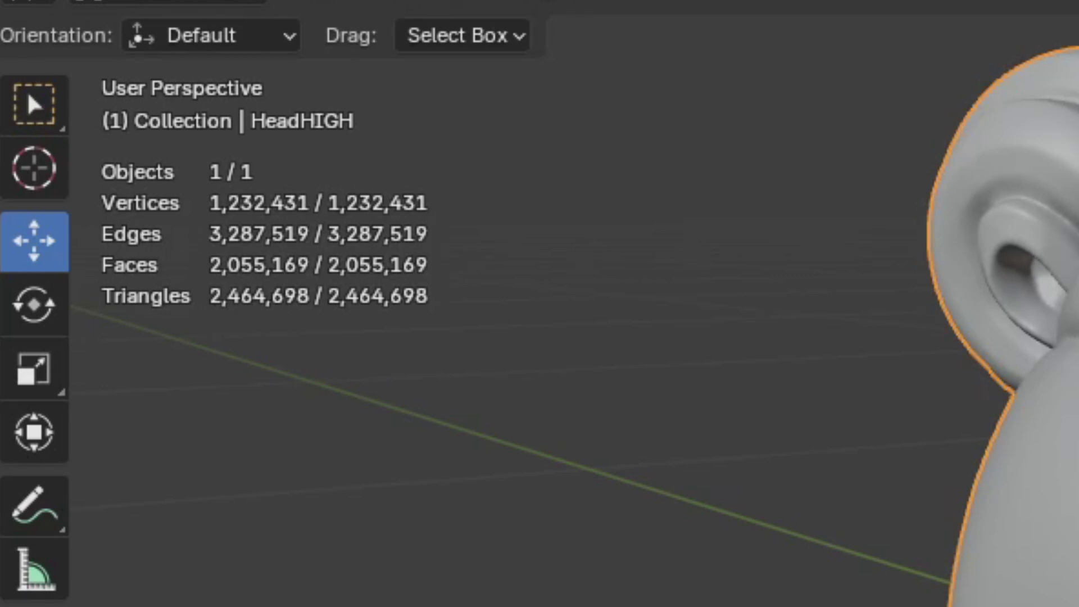
Step: Hide HeadHIGH, show HeadLOW again and open it in Edit Mode, viewed from the front
left_click(1056, 71)
left_click(1056, 82)
left_click(953, 82)
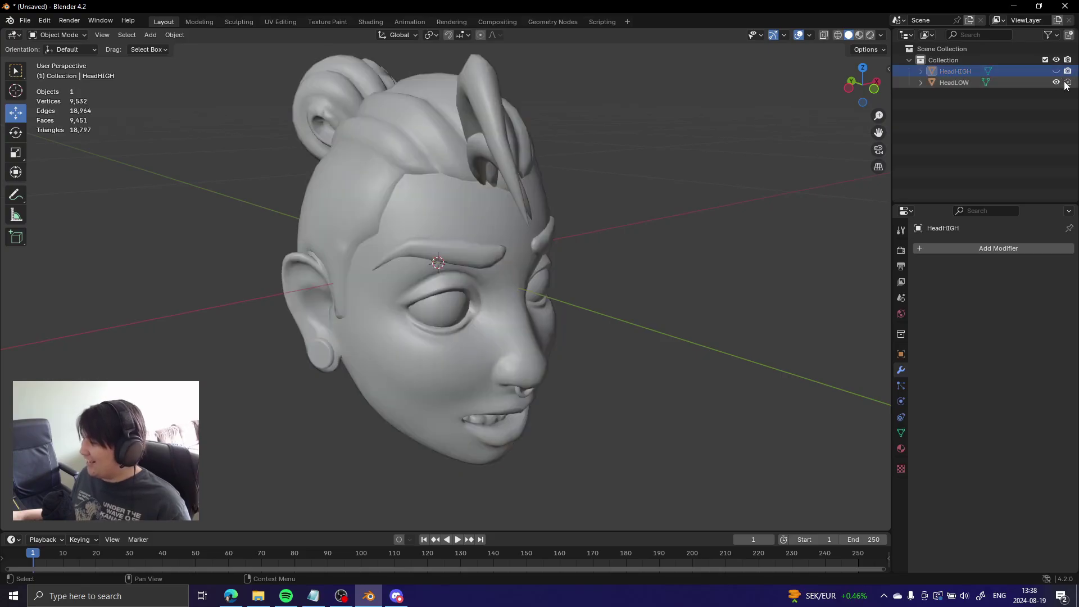
key("Tab")
key("KP_1")
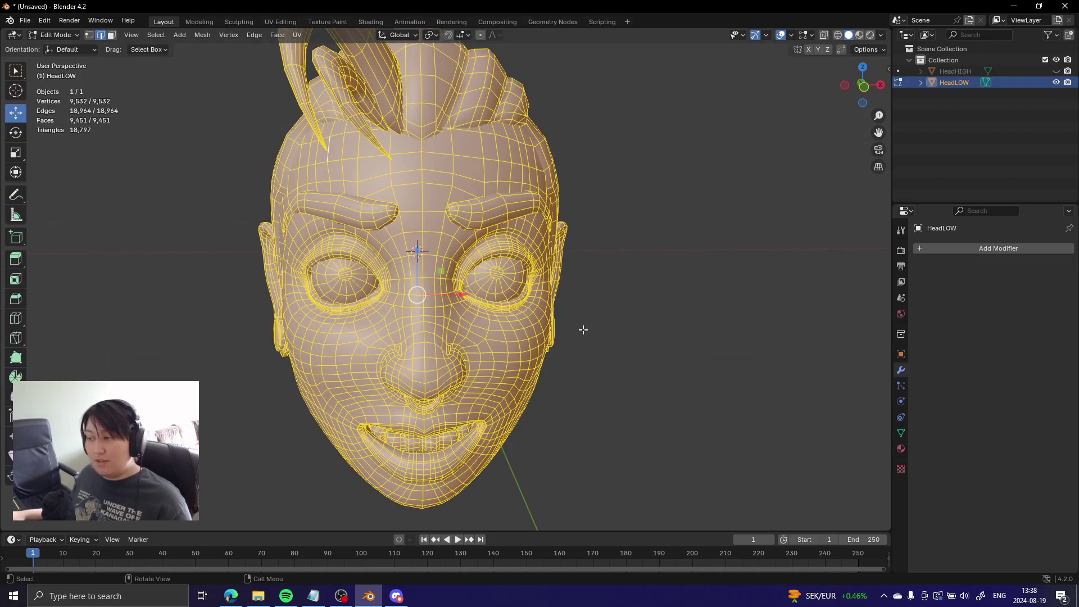
mouse_move(583, 330)
middle_mouse_down()
mouse_move(562, 433)
mouse_move(453, 427)
mouse_move(422, 264)
mouse_move(597, 314)
middle_mouse_up()
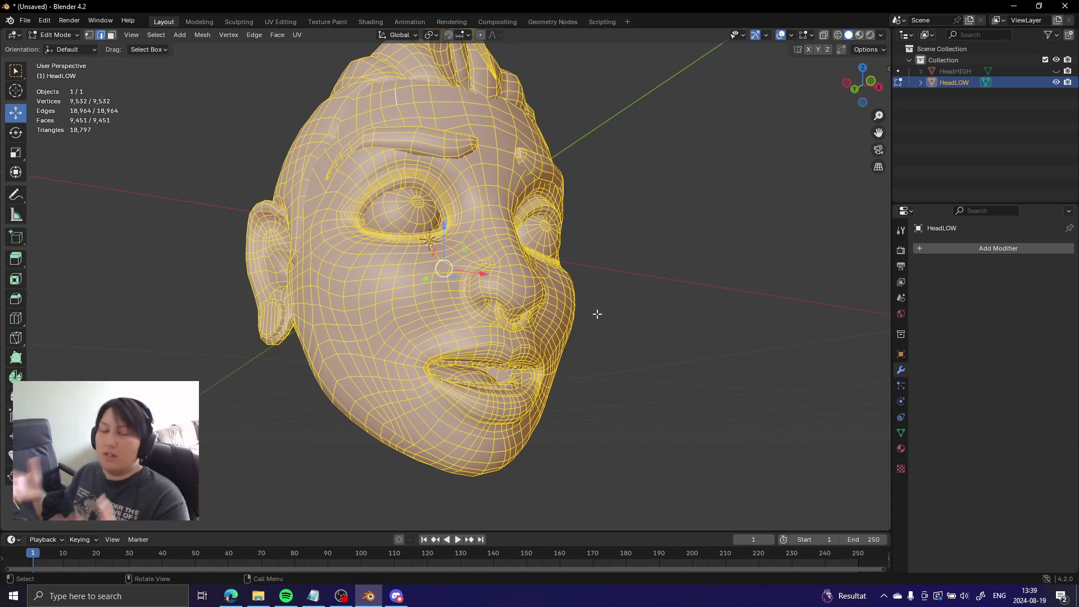
middle_click_drag(597, 314, 629, 353)
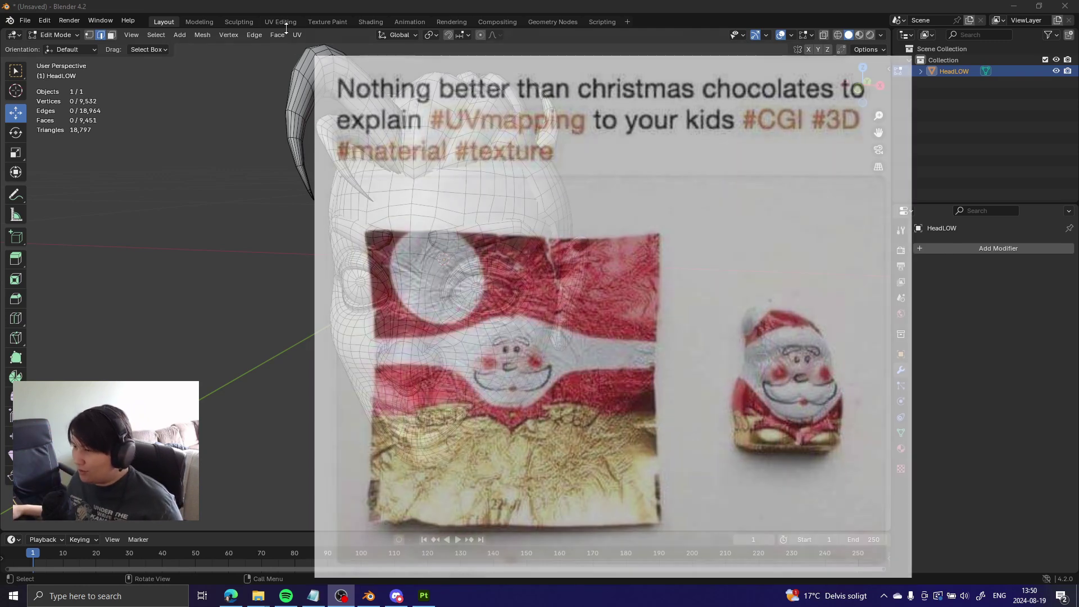
Step: Switch to the UV Editing workspace, select the whole HeadLOW mesh to show its UVs and widen the UV editor
left_click(284, 21)
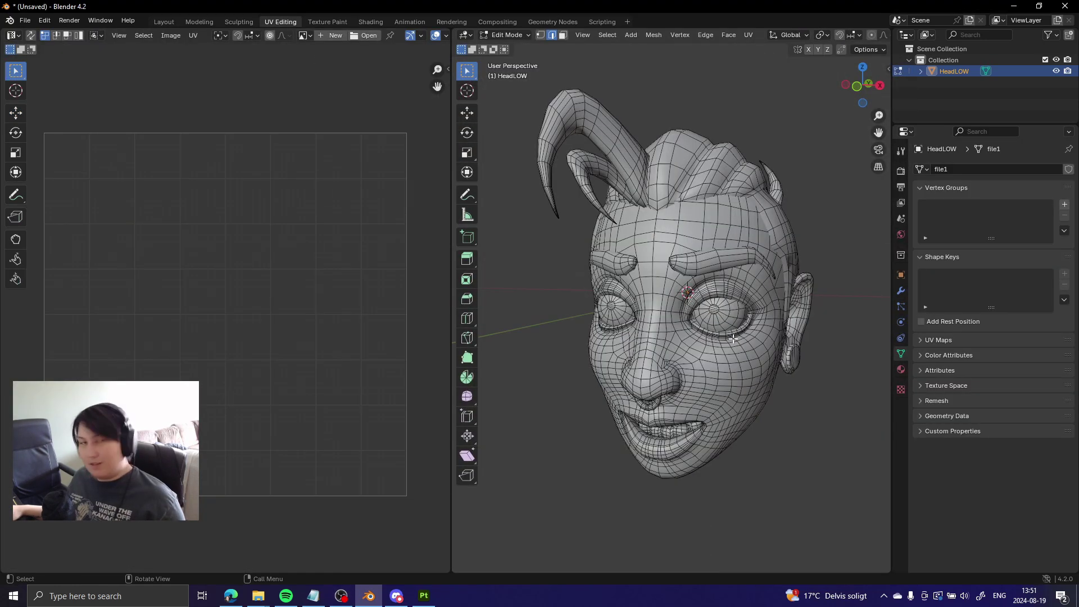
key("a")
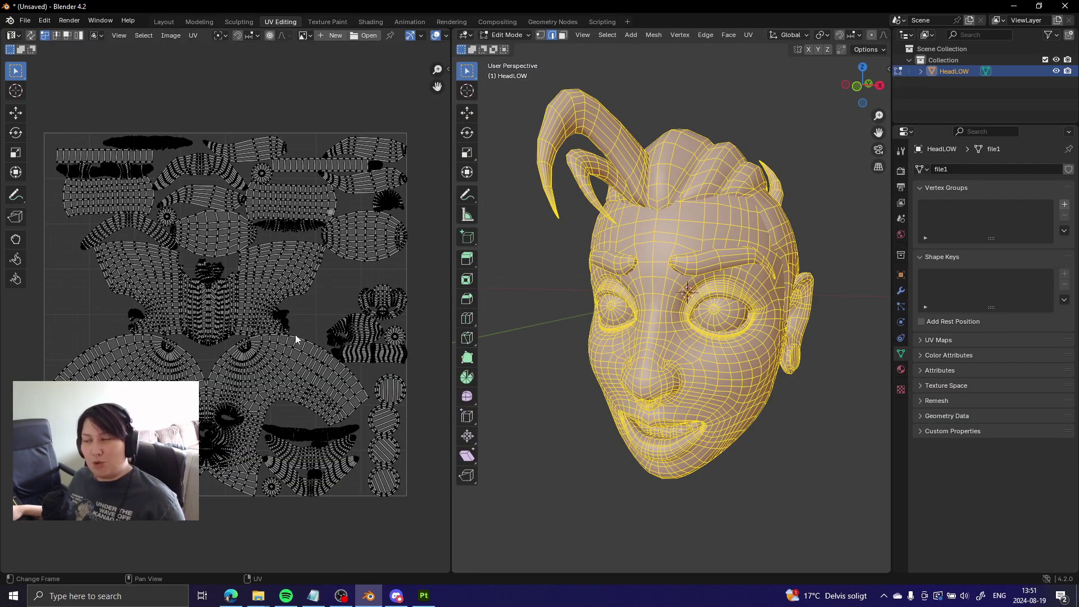
left_click_drag(452, 288, 517, 288)
scroll(264, 329, "up", 2)
scroll(264, 329, "down", 1)
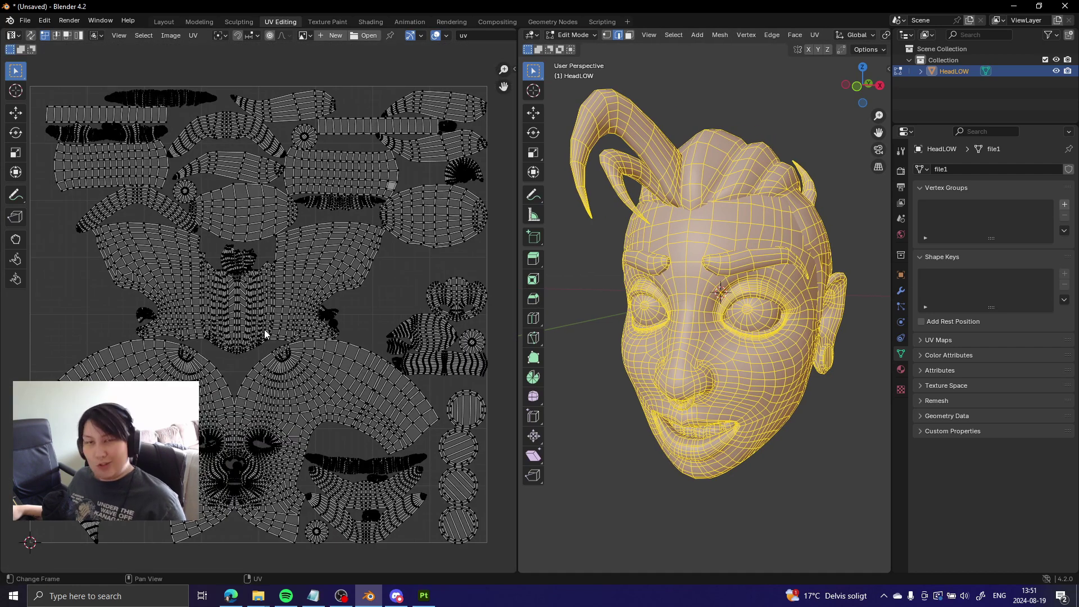
scroll(343, 393, "down", 2, "shift")
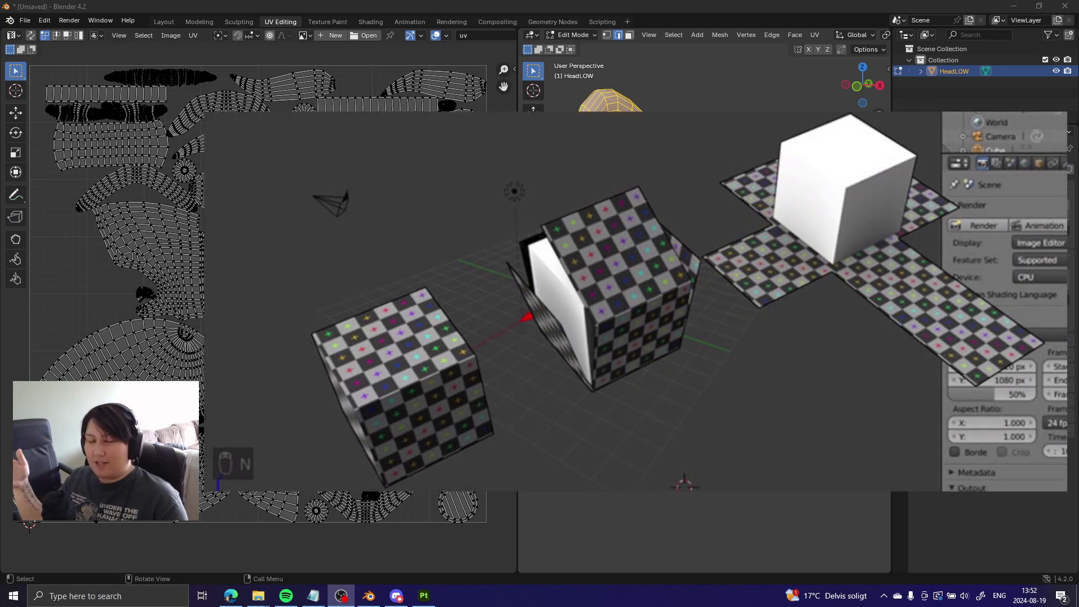
Step: Turn on the Angle-based UV Stretch overlay and select the hair-strand islands along the upper edge of the UV layout
key("l")
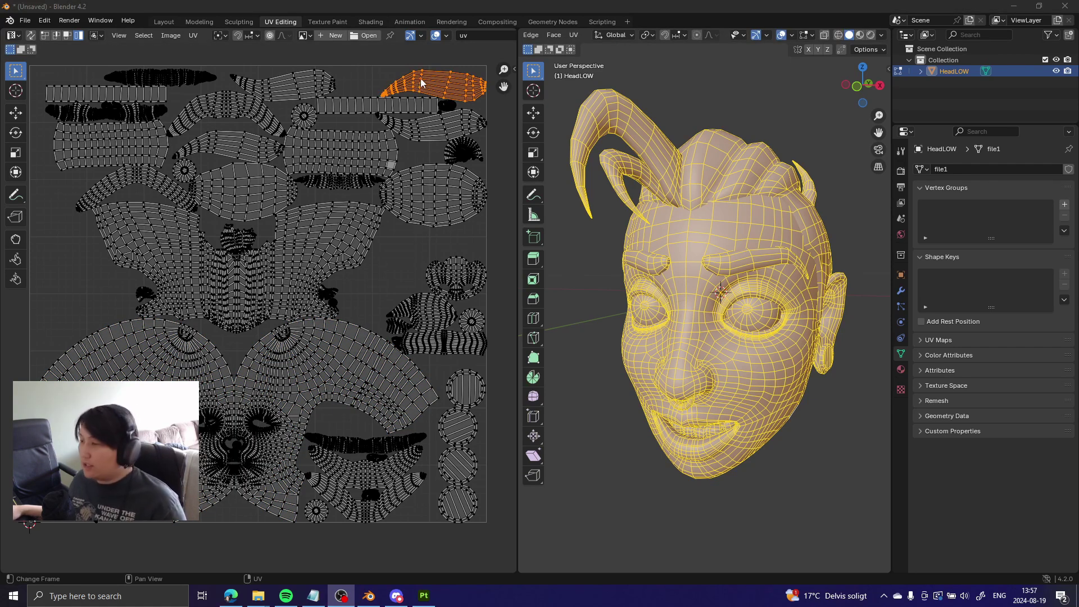
left_click(446, 36)
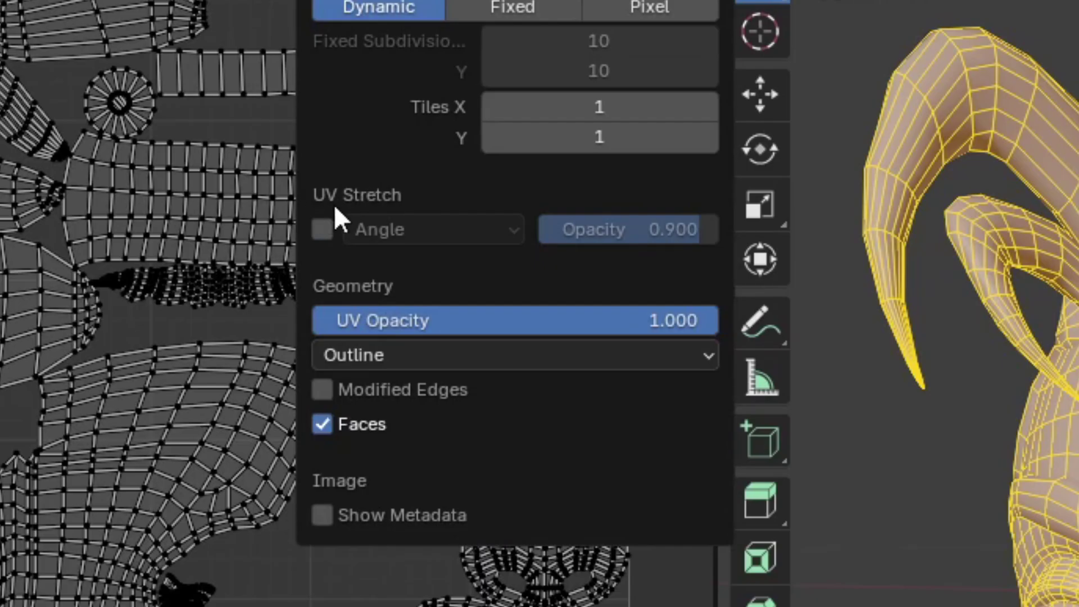
left_click(322, 229)
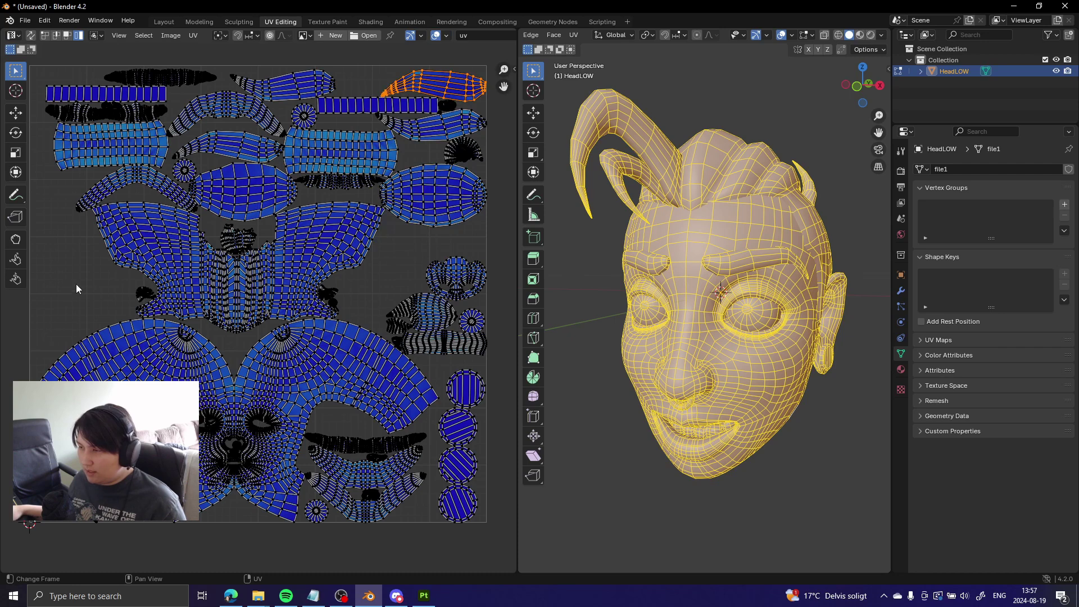
left_click(355, 61)
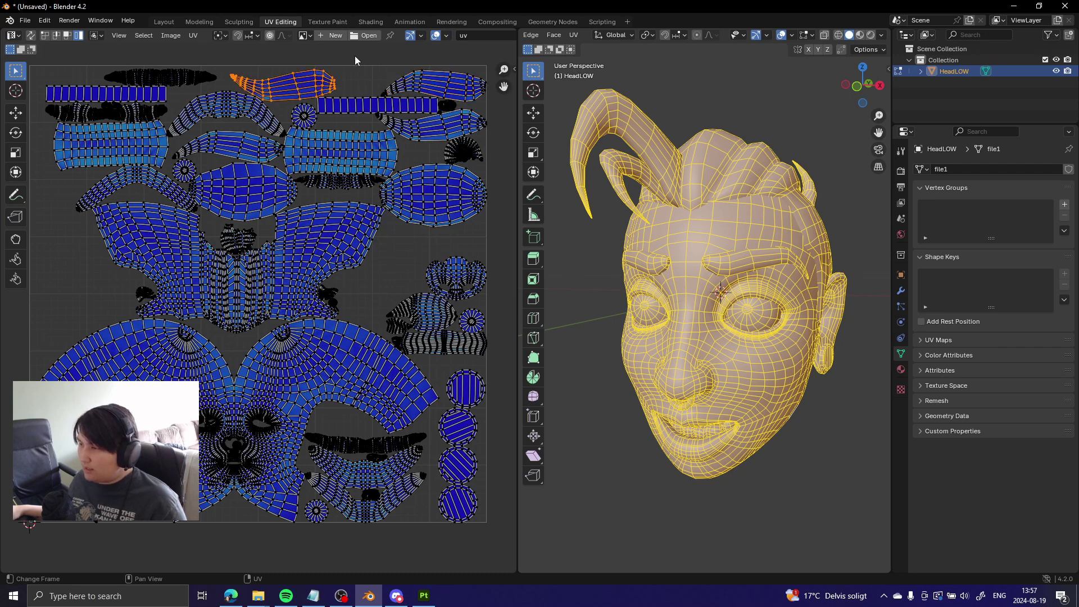
left_click(393, 57)
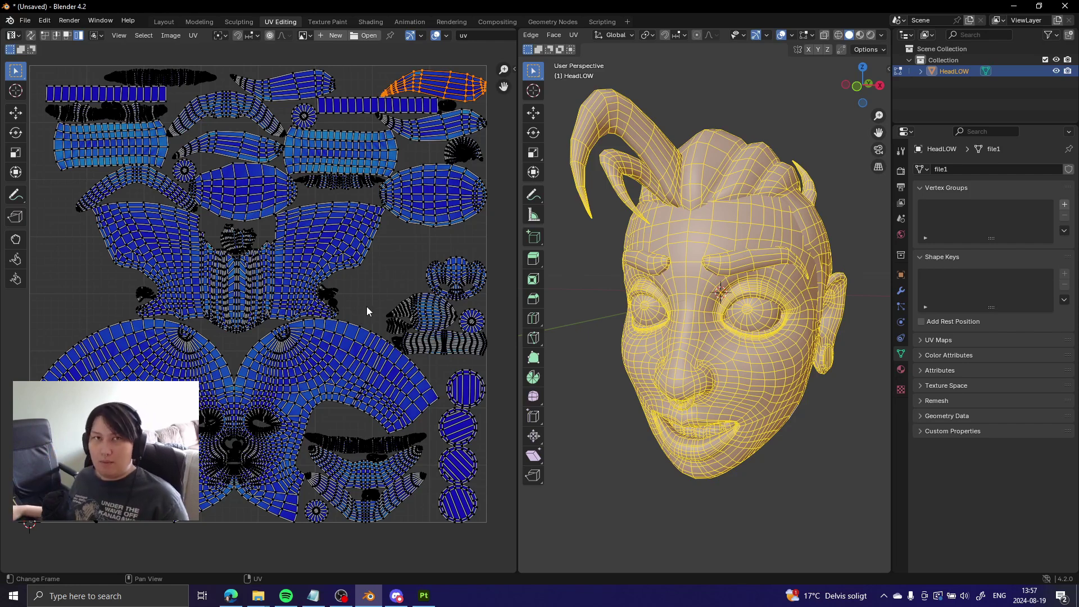
Step: Examine the stretch colouring and seams of the face island, its eye, nose and mouth openings, and the neighbouring UV islands
scroll(246, 312, "up", 5)
scroll(245, 312, "down", 4)
scroll(224, 359, "up", 2)
scroll(271, 211, "up", 3)
scroll(271, 212, "down", 4)
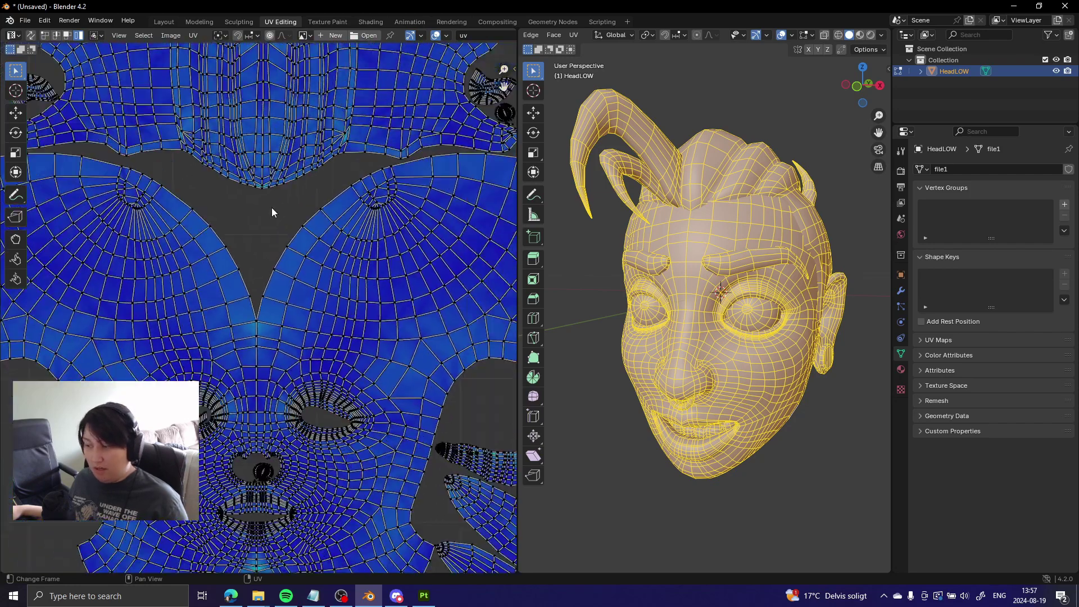
scroll(265, 225, "up", 5)
scroll(258, 241, "down", 2)
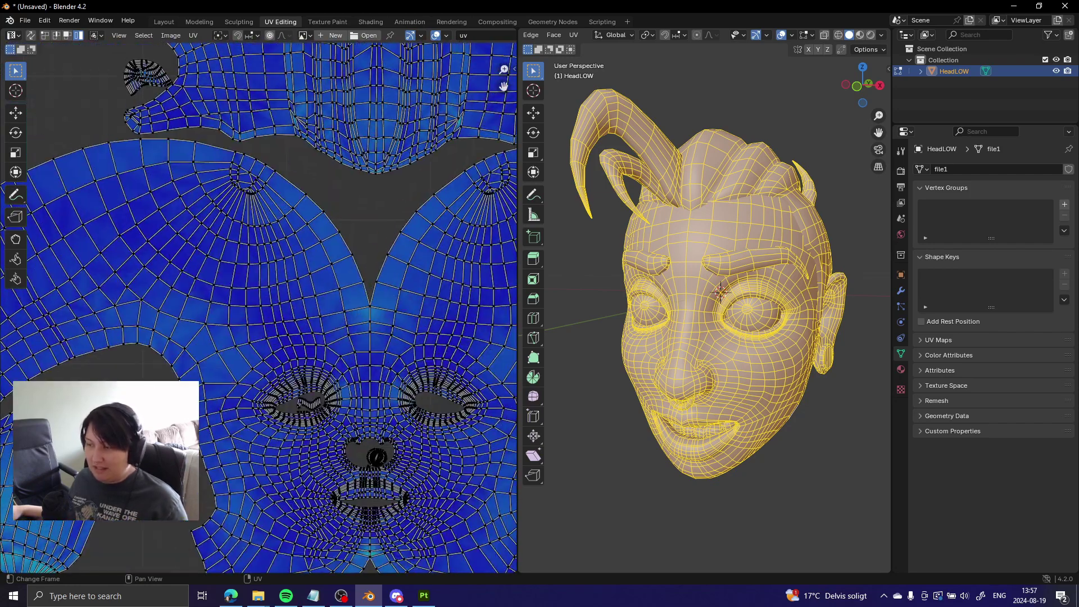
scroll(360, 313, "down", 6)
scroll(360, 312, "up", 5)
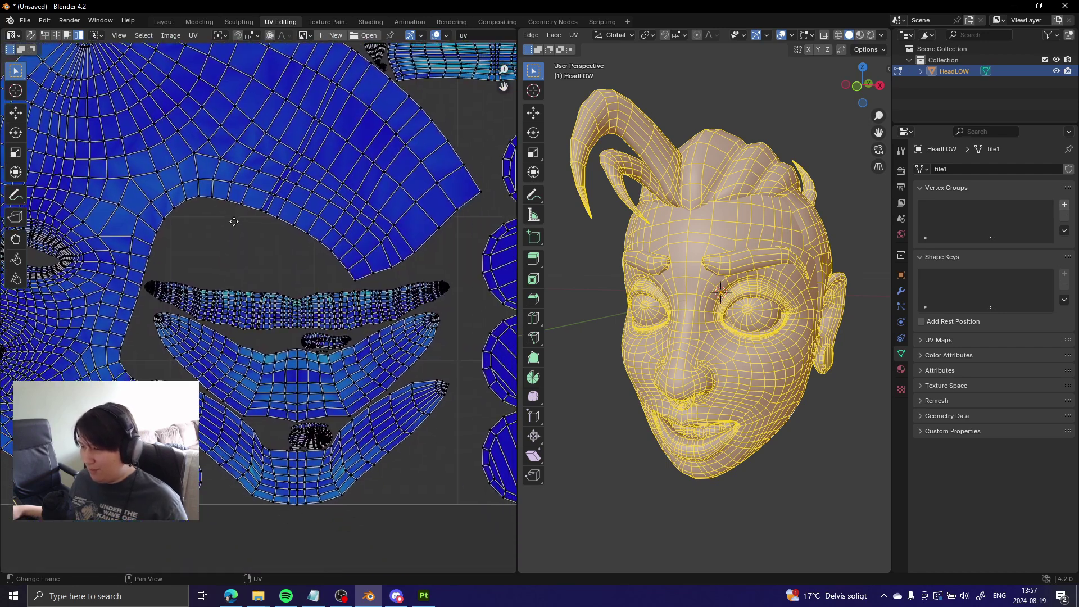
middle_click_drag(241, 231, 205, 217)
middle_click_drag(257, 255, 451, 340)
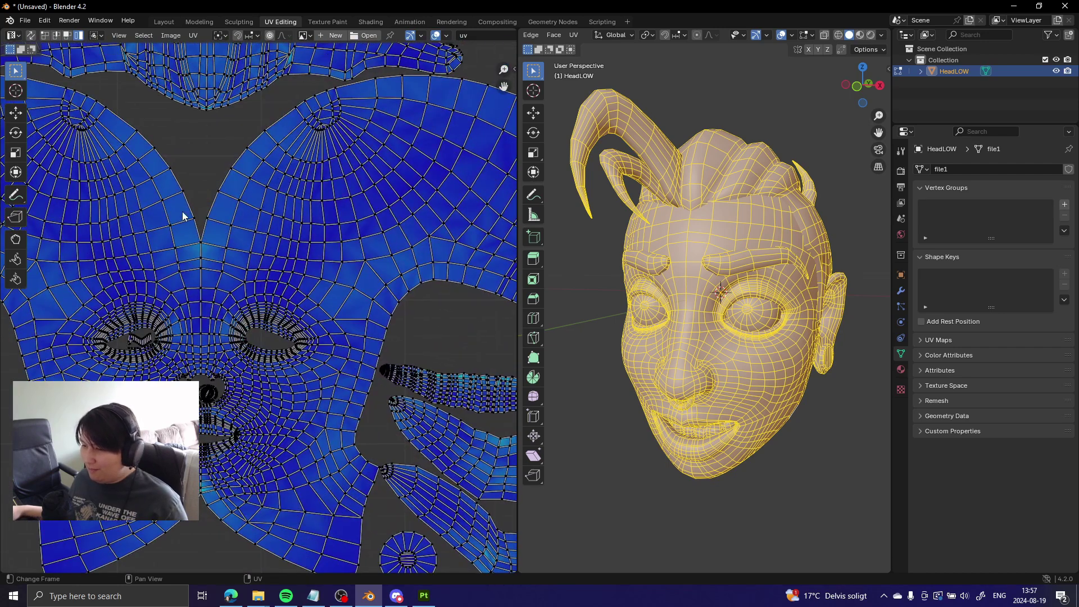
scroll(216, 329, "up", 2)
scroll(215, 329, "down", 2)
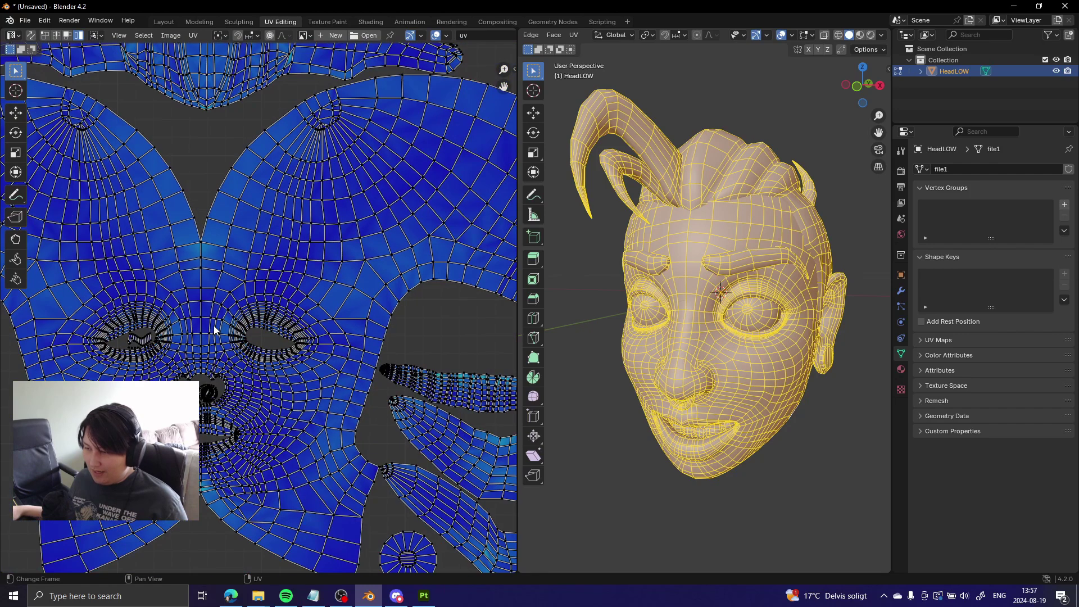
scroll(215, 330, "up", 3)
middle_click_drag(215, 331, 319, 266)
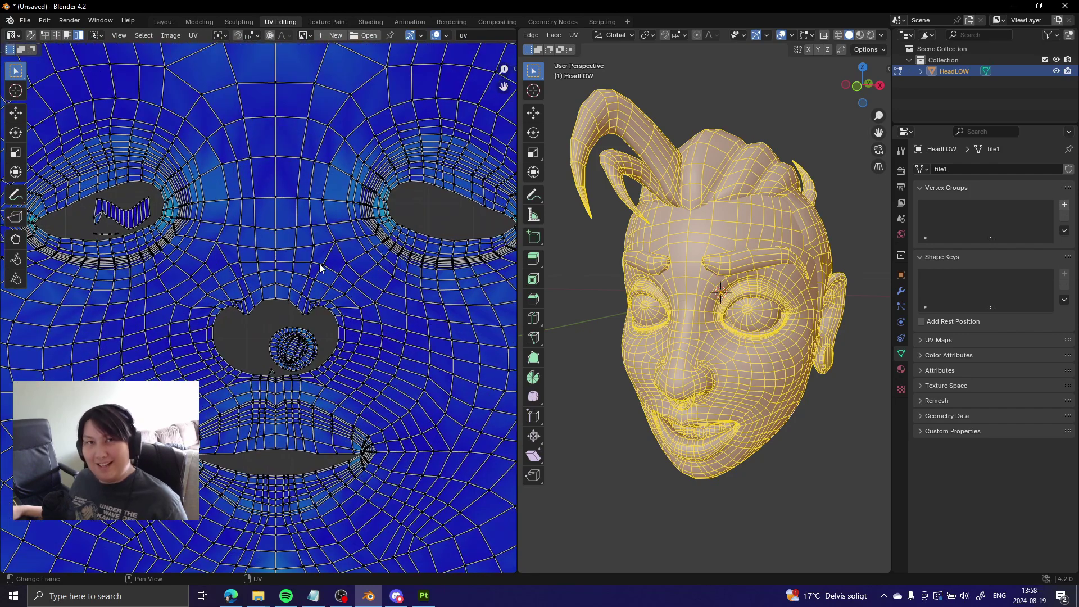
scroll(319, 266, "down", 3)
middle_click_drag(428, 135, 390, 250)
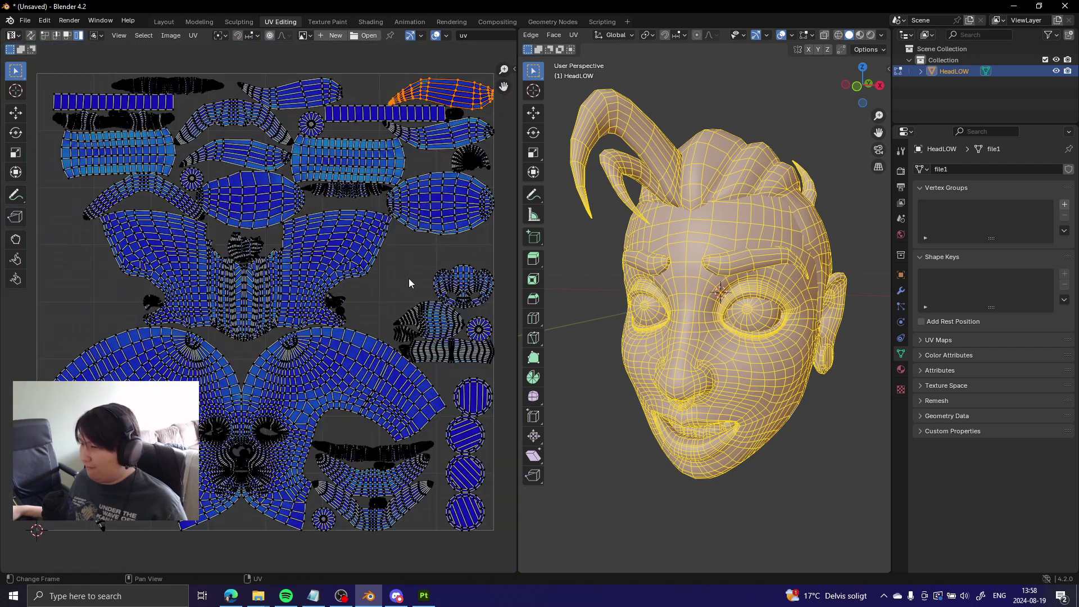
scroll(412, 273, "down", 1)
mouse_move(393, 260)
middle_mouse_down()
mouse_move(369, 274)
mouse_move(397, 262)
middle_mouse_up()
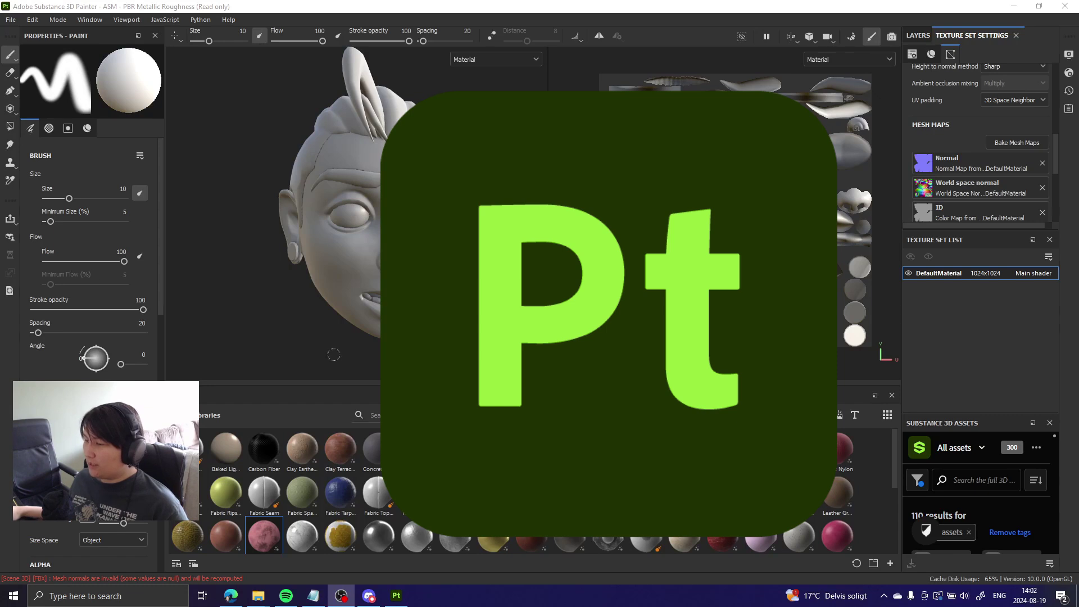
Step: Switch to Substance 3D Painter and inspect the head from several angles alongside its 2D UV layout
mouse_move(315, 236)
left_mouse_down("alt")
mouse_move(289, 241)
mouse_move(444, 202)
mouse_move(469, 222)
left_mouse_up("alt")
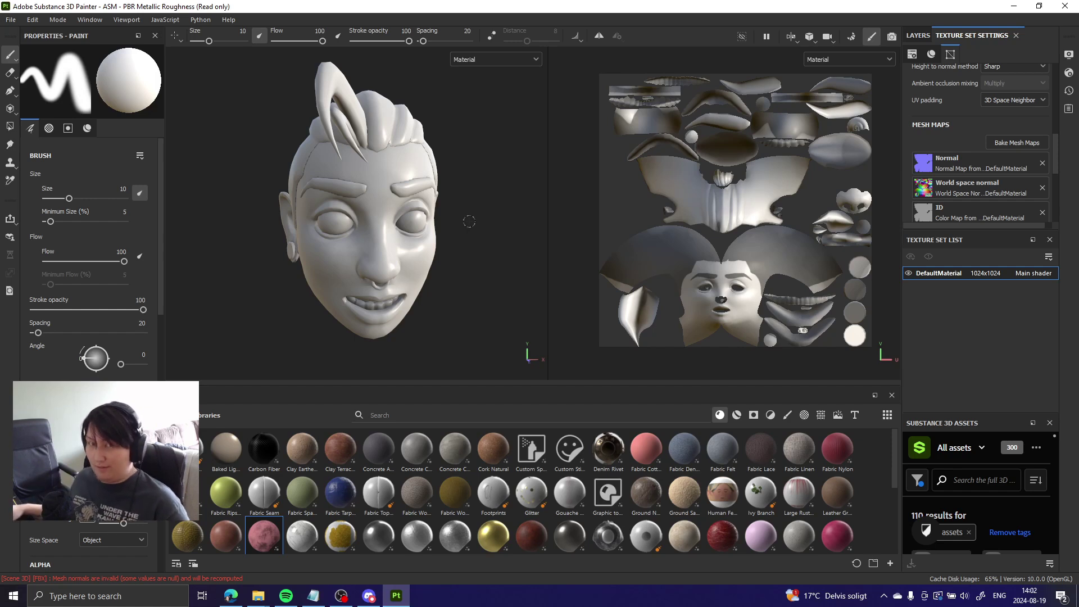
scroll(436, 239, "up", 3)
mouse_move(436, 239)
left_mouse_down("alt")
mouse_move(416, 246)
mouse_move(424, 252)
left_mouse_up("alt")
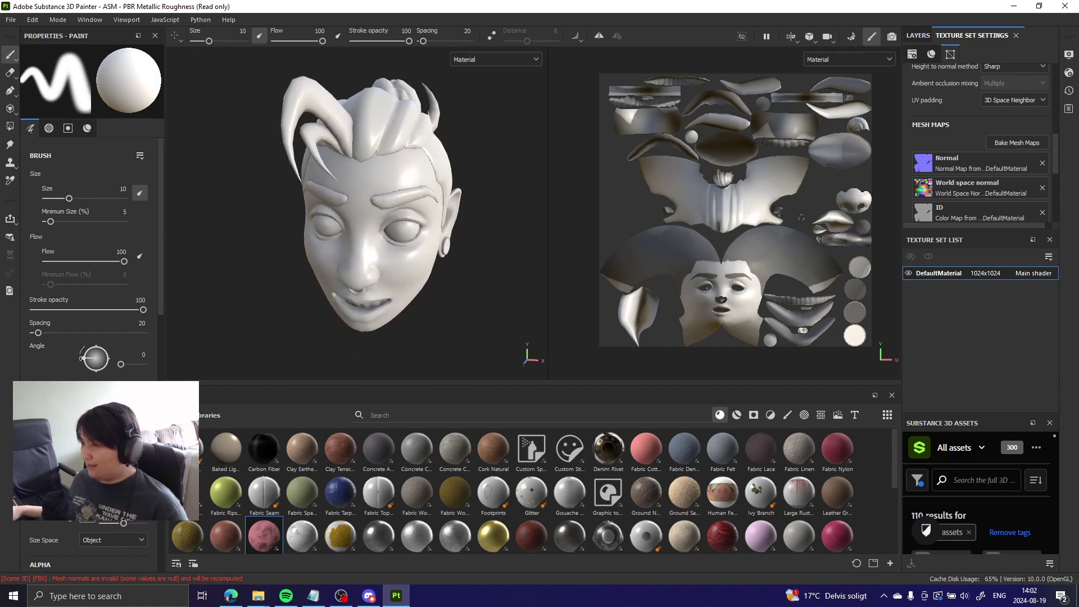
middle_click_drag(801, 217, 789, 221)
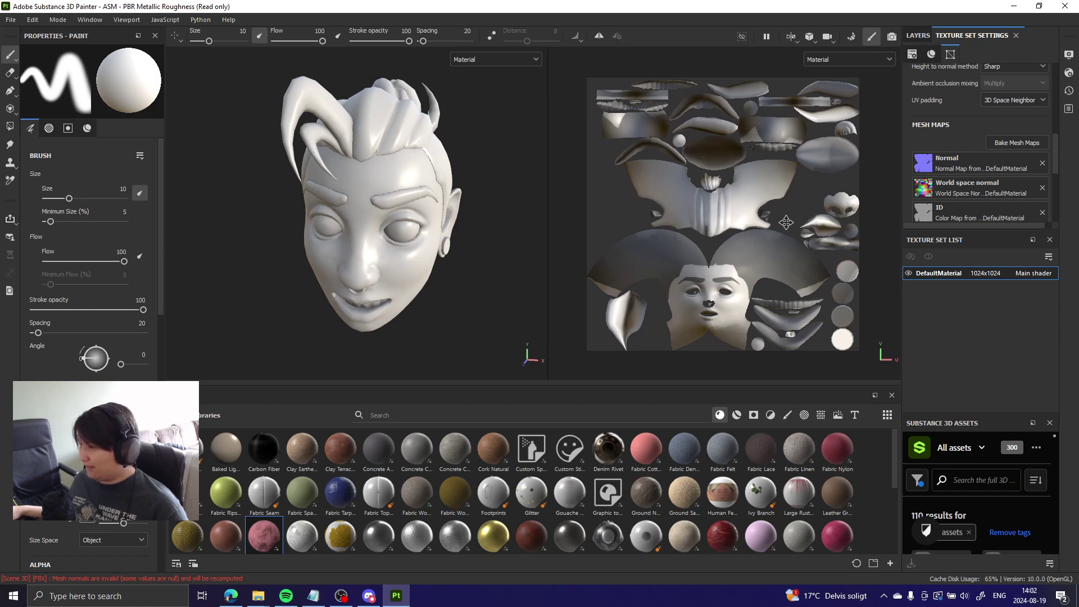
left_click_drag(368, 246, 454, 231, "alt")
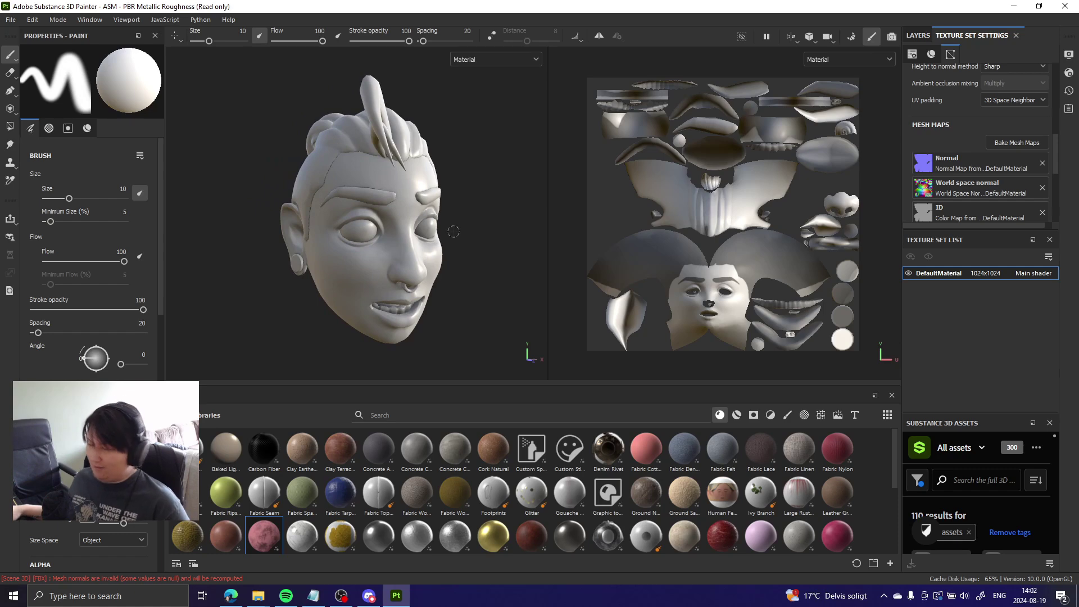
Step: Paint trial brush strokes around the cheek, eye and forehead of the 3D head, and undo them
scroll(736, 231, "up", 2)
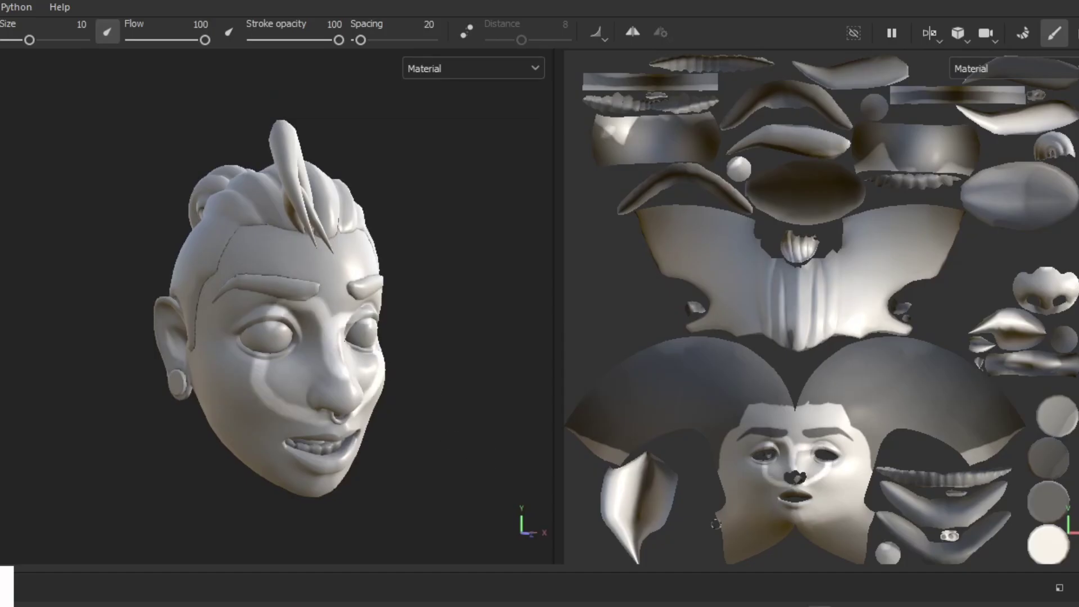
left_click_drag(268, 406, 245, 405)
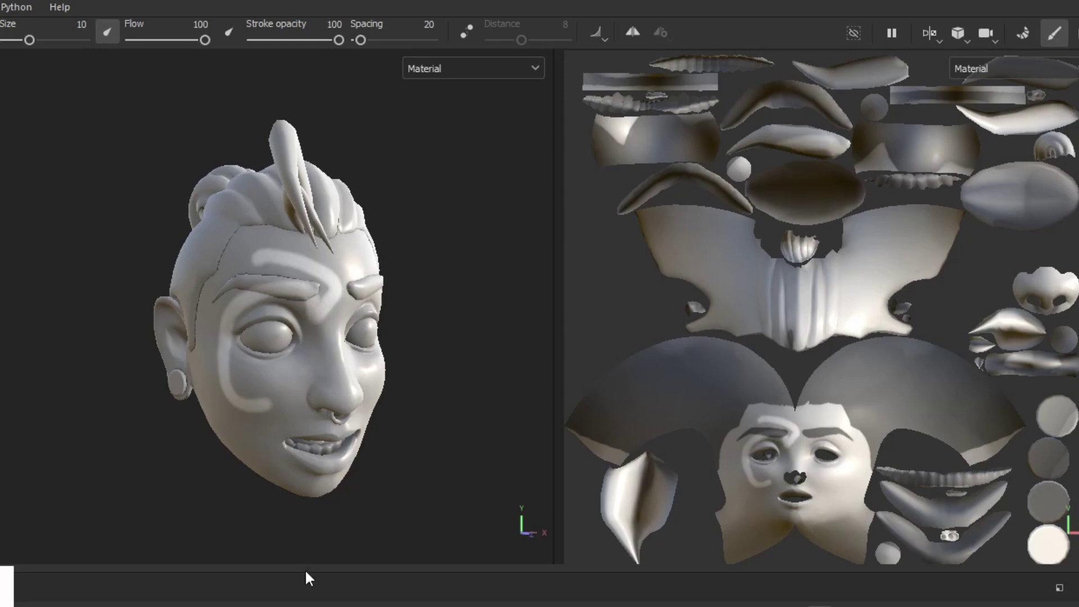
key("ctrl+z")
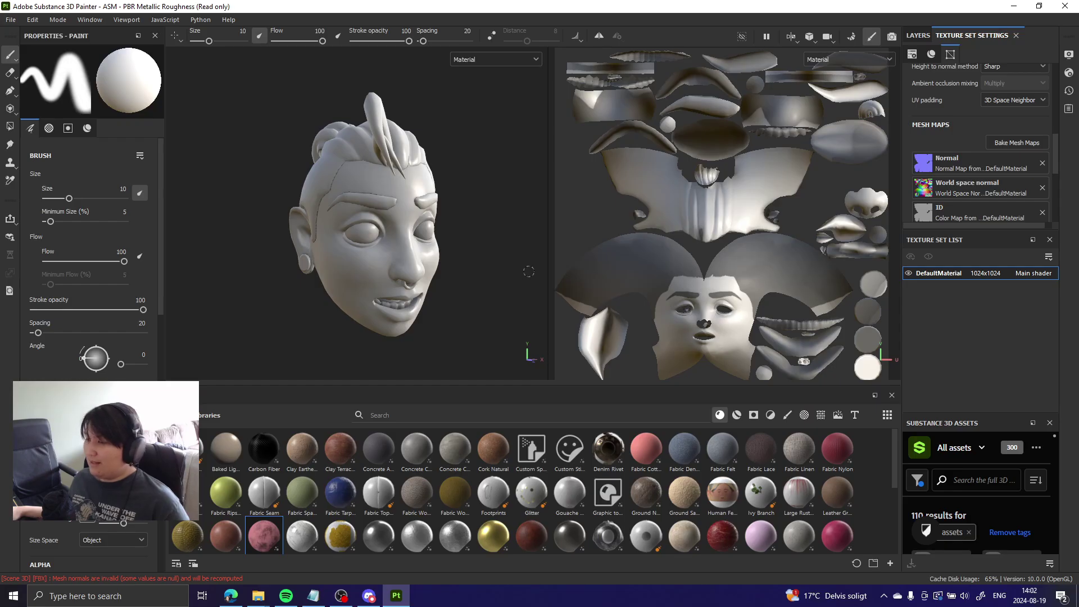
Step: Scribble freehand strokes across the large scalp and head-side islands in the 2D UV view, and undo them
scroll(693, 406, "down", 2)
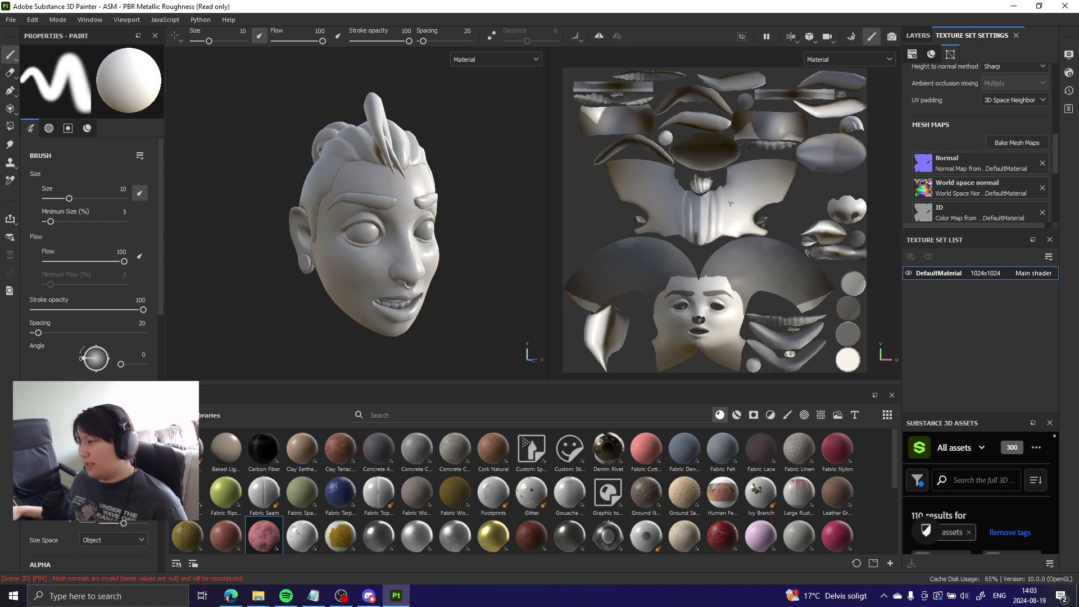
mouse_move(737, 208)
left_mouse_down()
mouse_move(710, 233)
mouse_move(672, 199)
mouse_move(751, 207)
mouse_move(755, 172)
mouse_move(753, 214)
left_mouse_up()
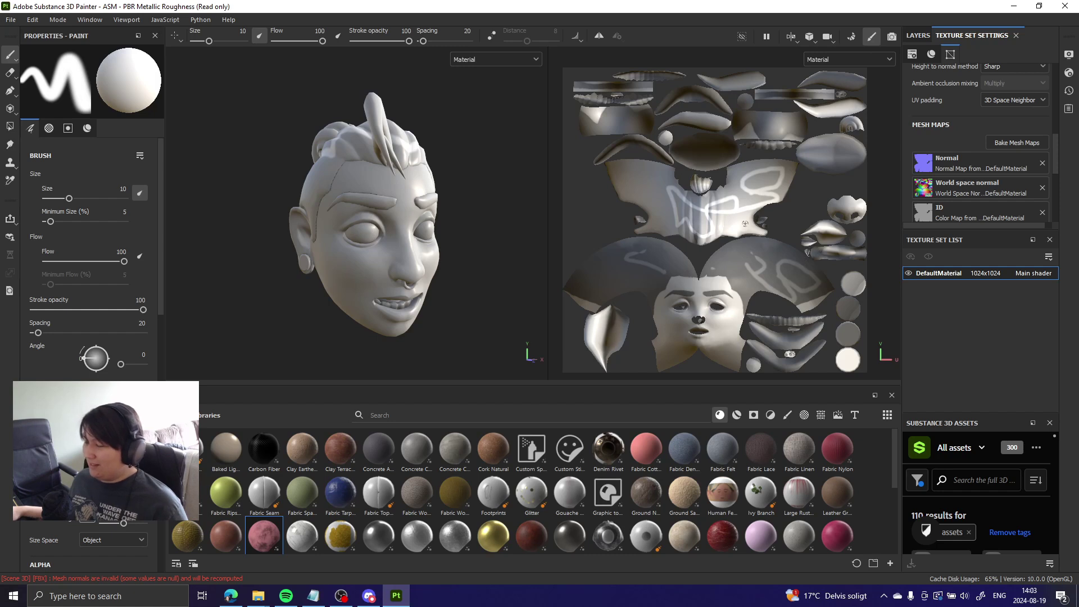
key("ctrl+z")
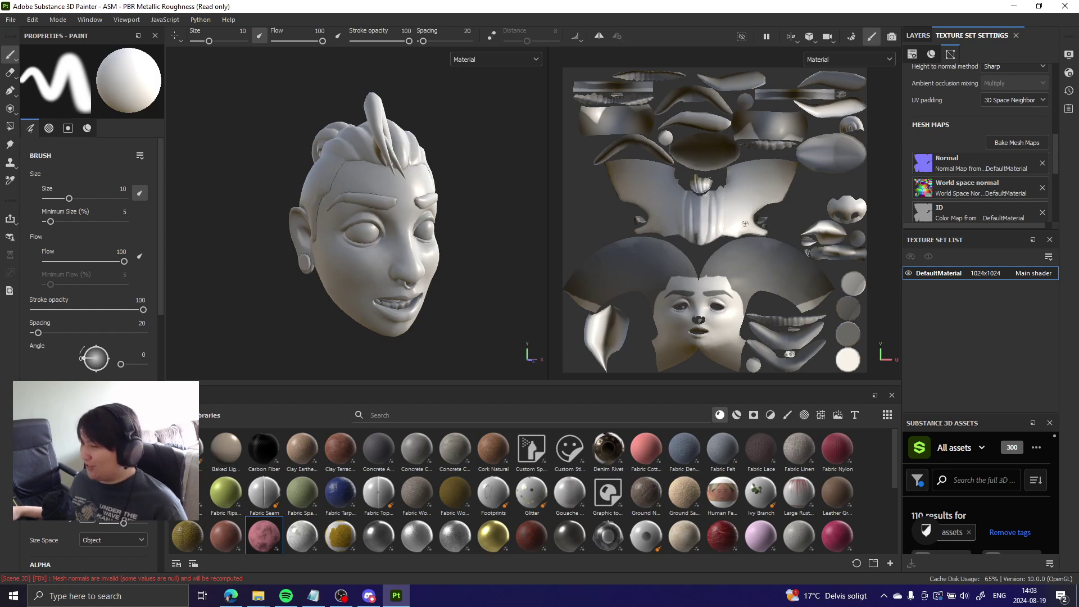
middle_click_drag(732, 222, 745, 217)
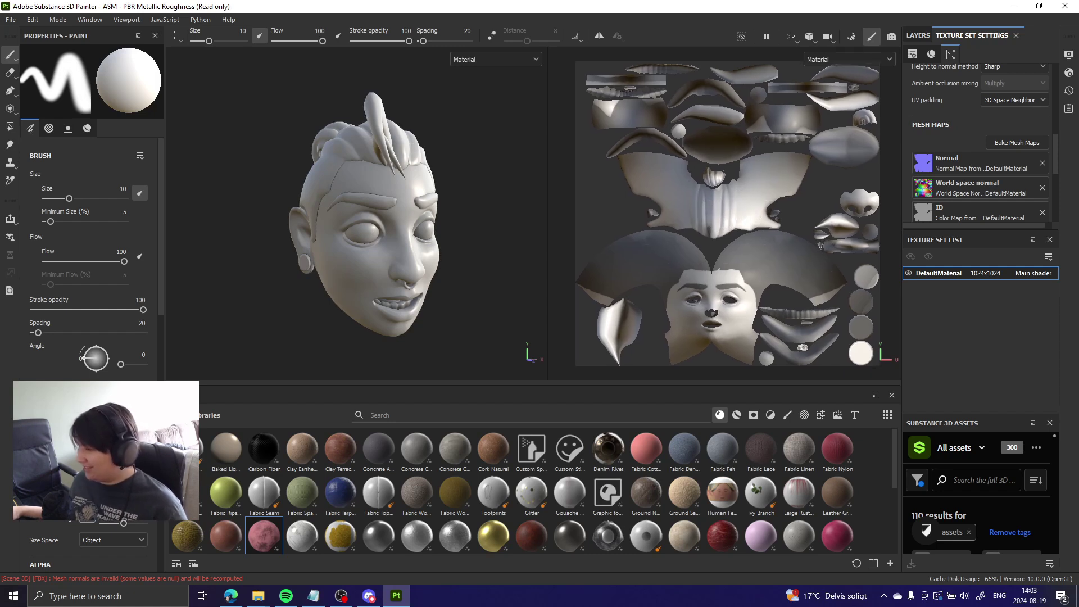
scroll(742, 268, "up", 3)
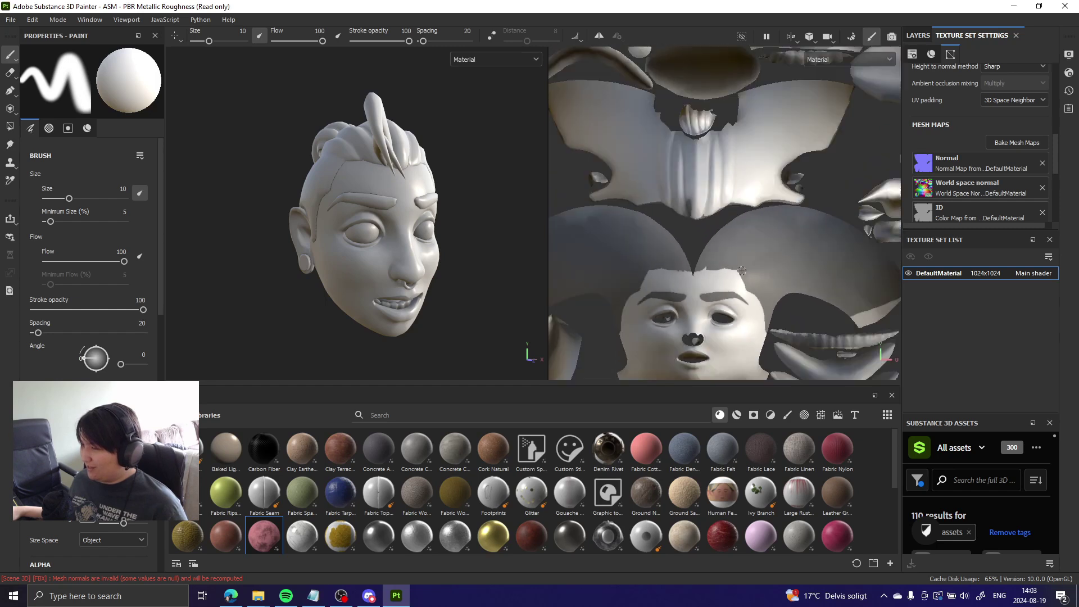
scroll(742, 268, "down", 4)
Step: Apply the Stylized Wood Bark material to the head, view it from another angle and undo the material
left_click_drag(372, 216, 443, 233, "alt")
scroll(444, 232, "up", 2)
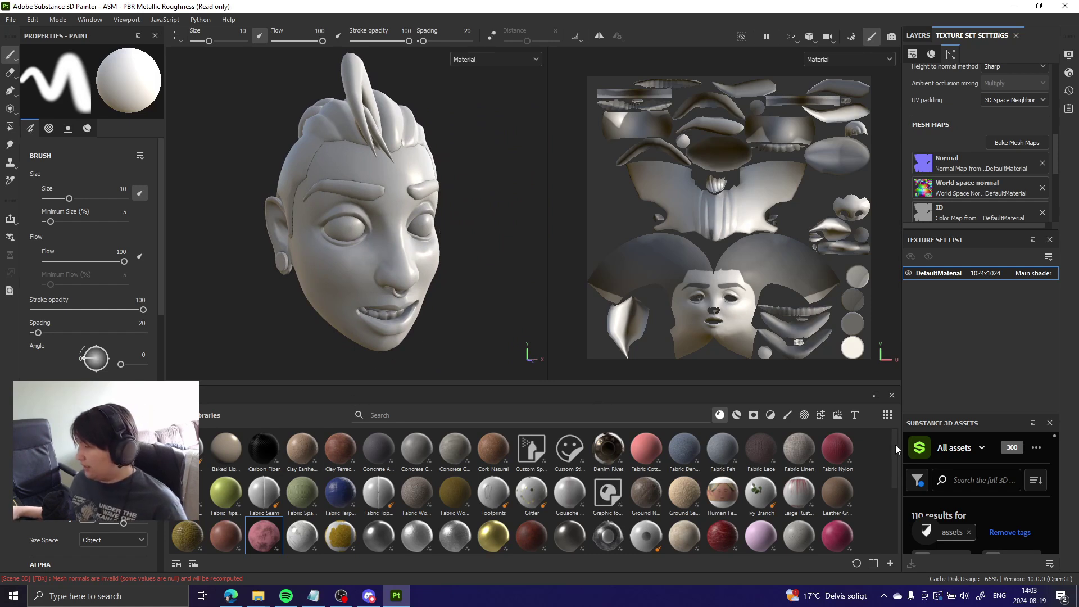
scroll(896, 458, "down", 2)
scroll(896, 458, "down", 5)
left_click_drag(493, 531, 385, 172)
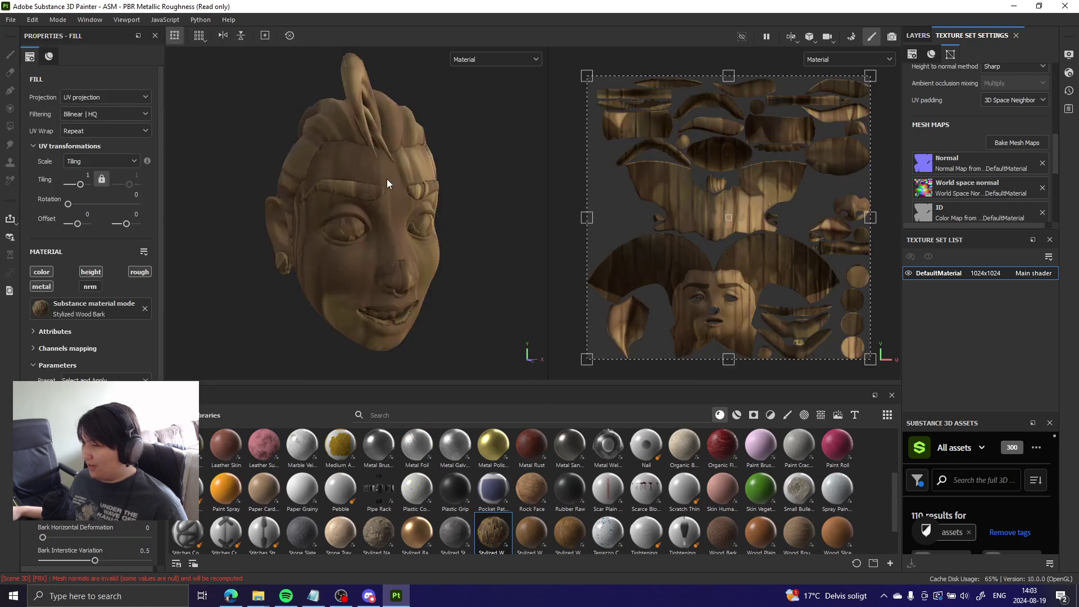
left_click_drag(437, 229, 465, 209, "alt")
key("ctrl+z")
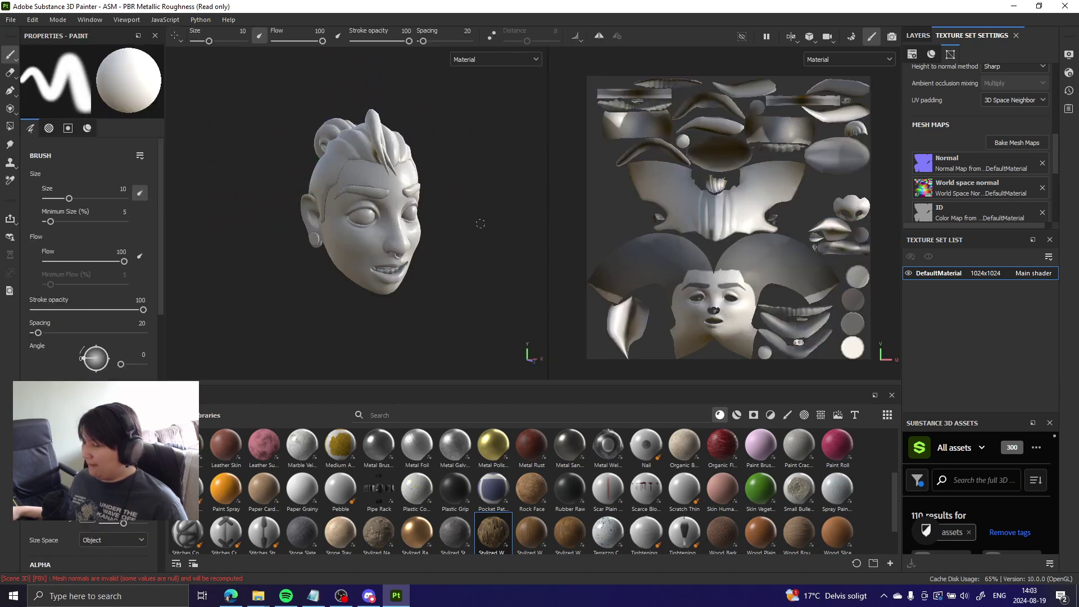
scroll(437, 238, "up", 3)
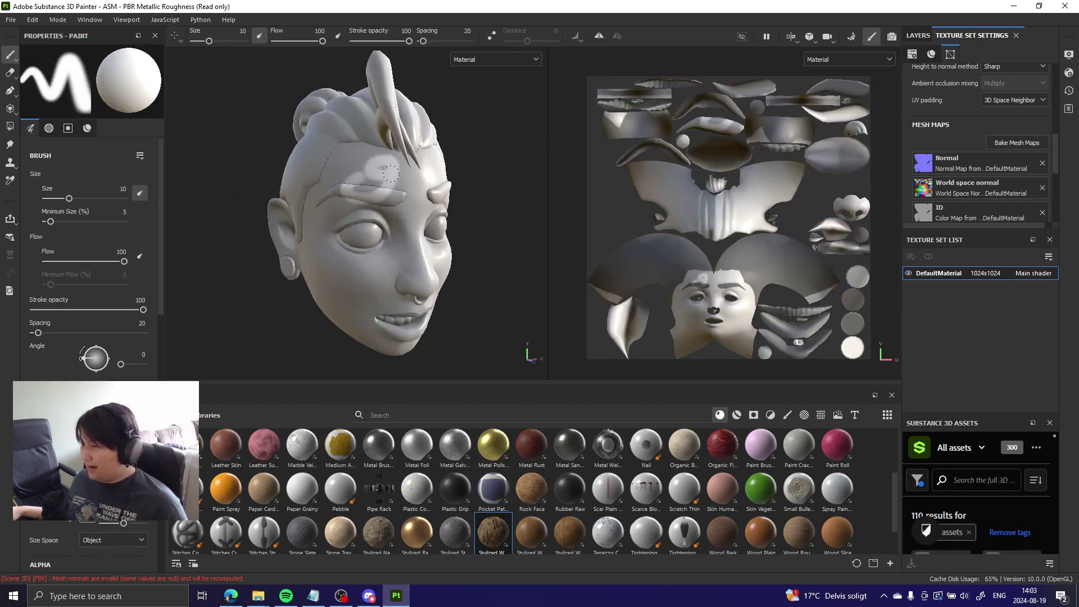
Step: Apply the Wood Bark material to the whole head mesh and enlarge the viewport area above the asset library
left_click(919, 35)
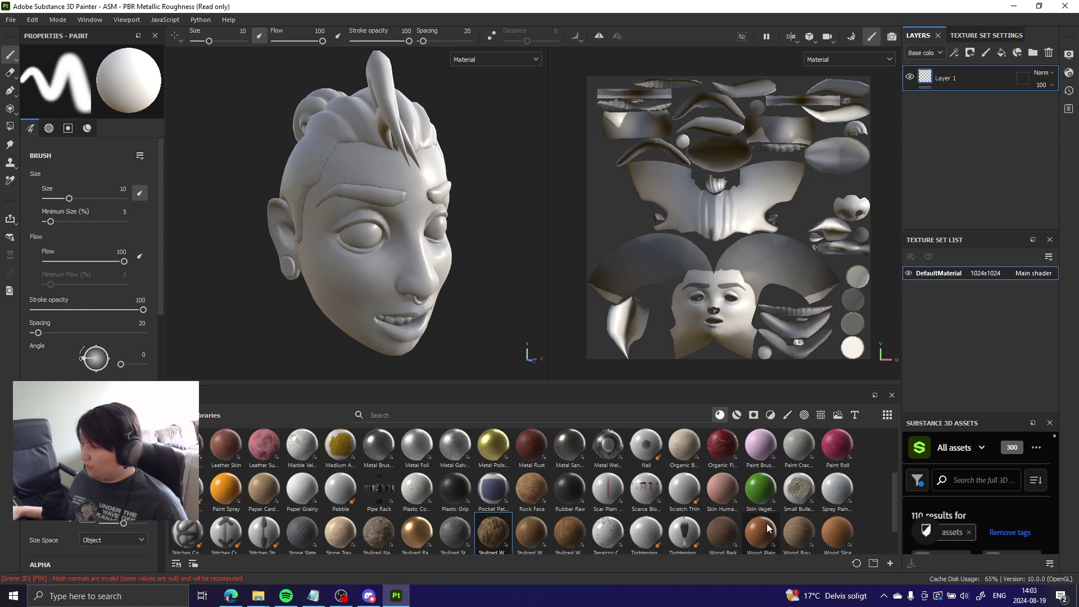
left_click_drag(531, 286, 460, 270, "alt")
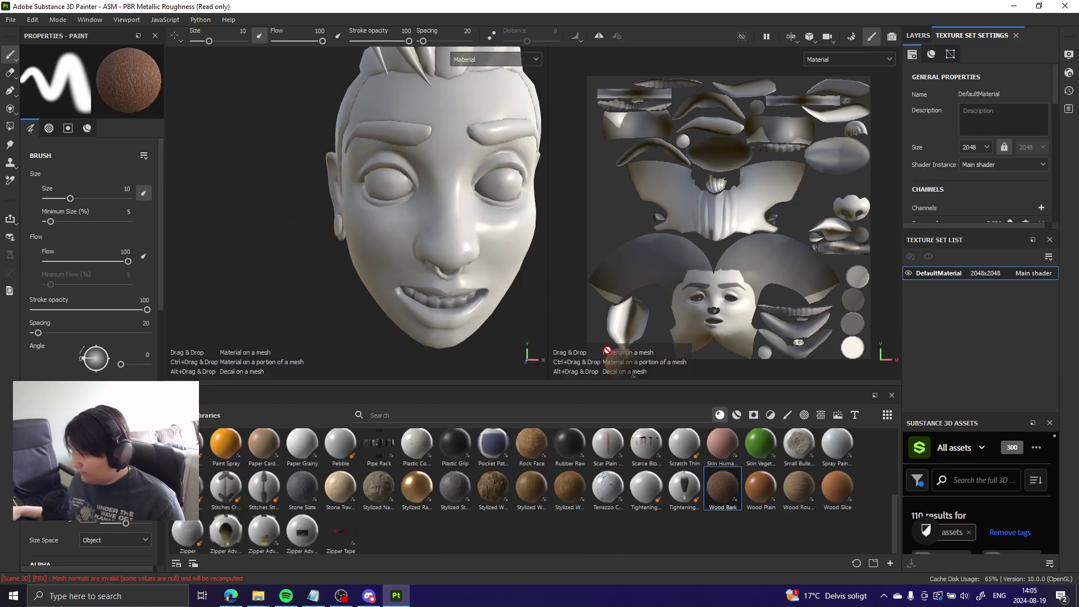
left_click_drag(722, 487, 451, 207)
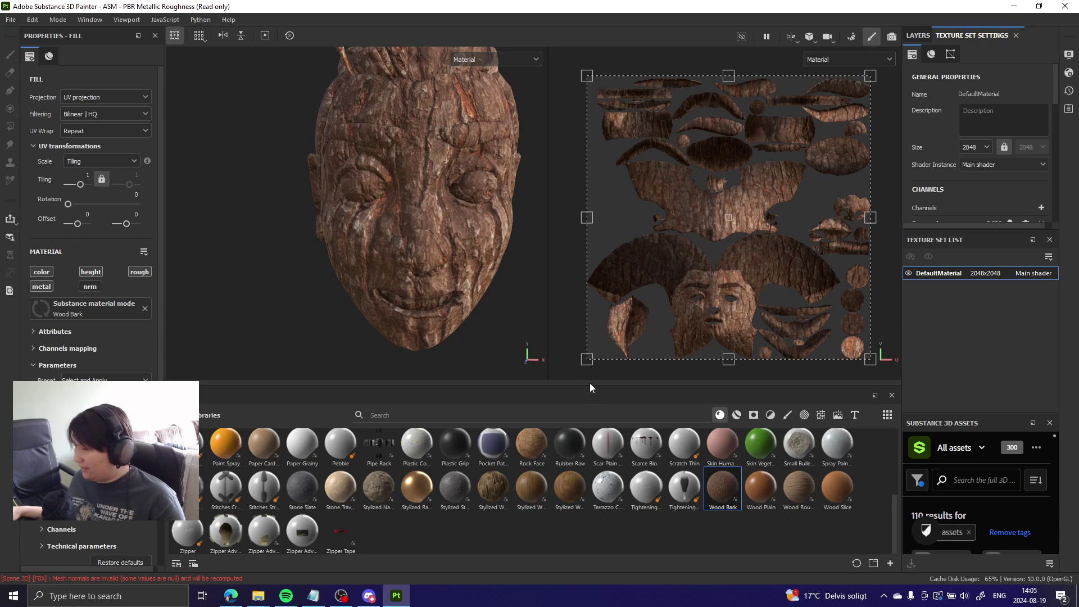
left_click_drag(589, 383, 589, 440)
Step: Examine the bark relief on the head's cheek, ear, profile and scalp from several angles and at close range
left_click_drag(473, 221, 440, 238, "alt")
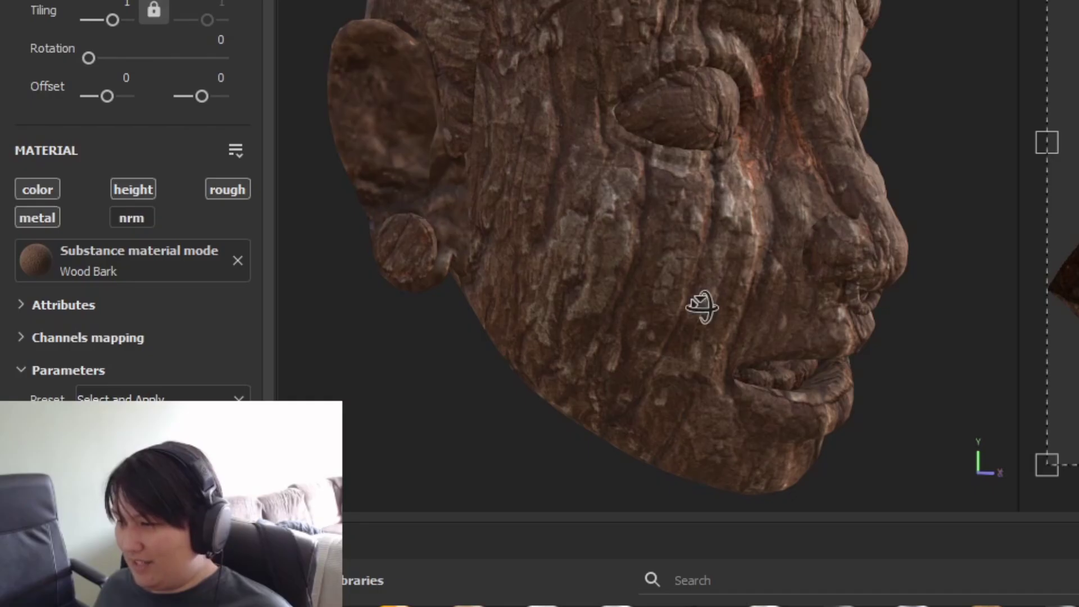
left_click_drag(384, 332, 415, 329, "alt")
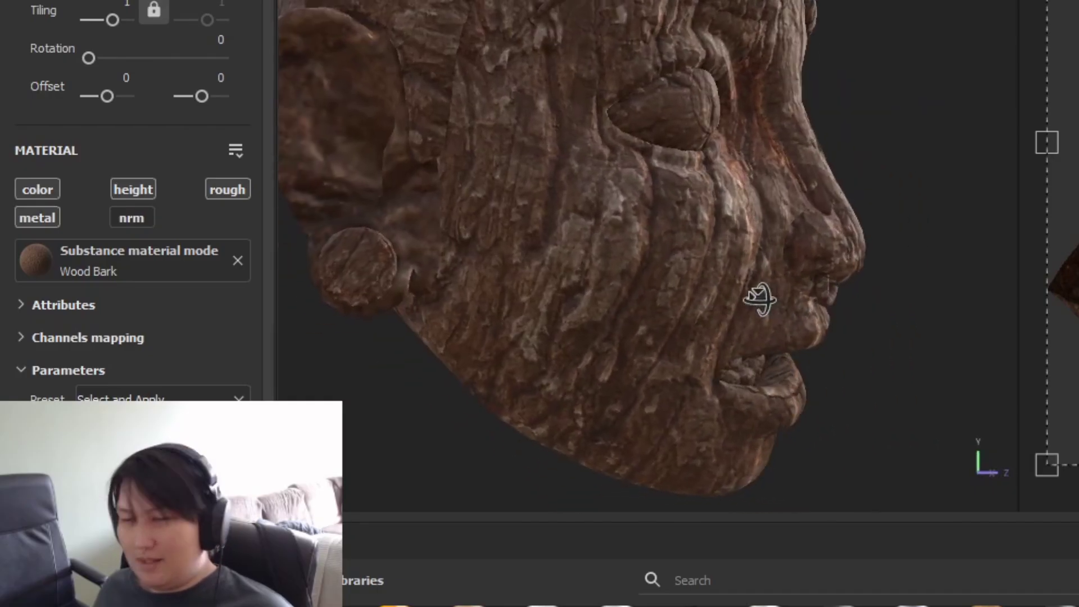
left_click_drag(798, 132, 774, 145, "alt")
left_click_drag(690, 160, 640, 132, "alt")
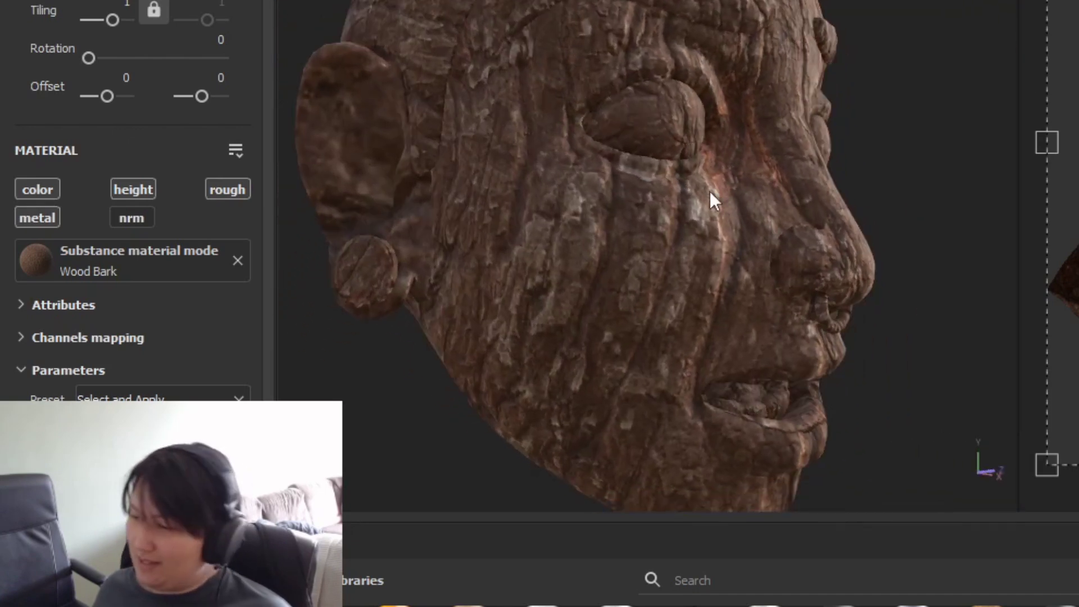
scroll(699, 243, "up", 2)
scroll(680, 253, "up", 1)
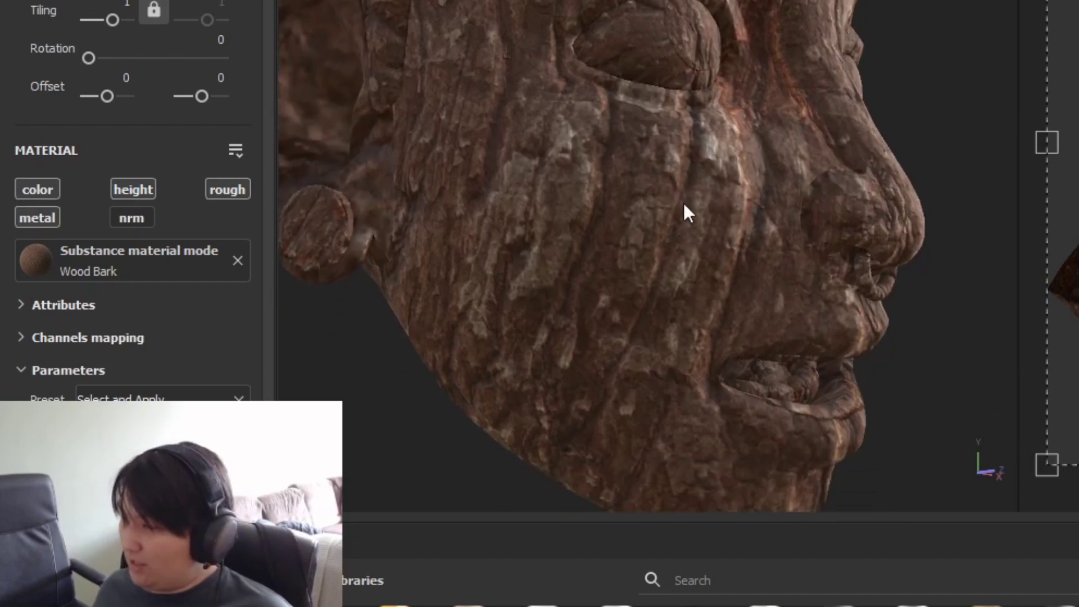
left_click_drag(685, 205, 866, 217, "alt")
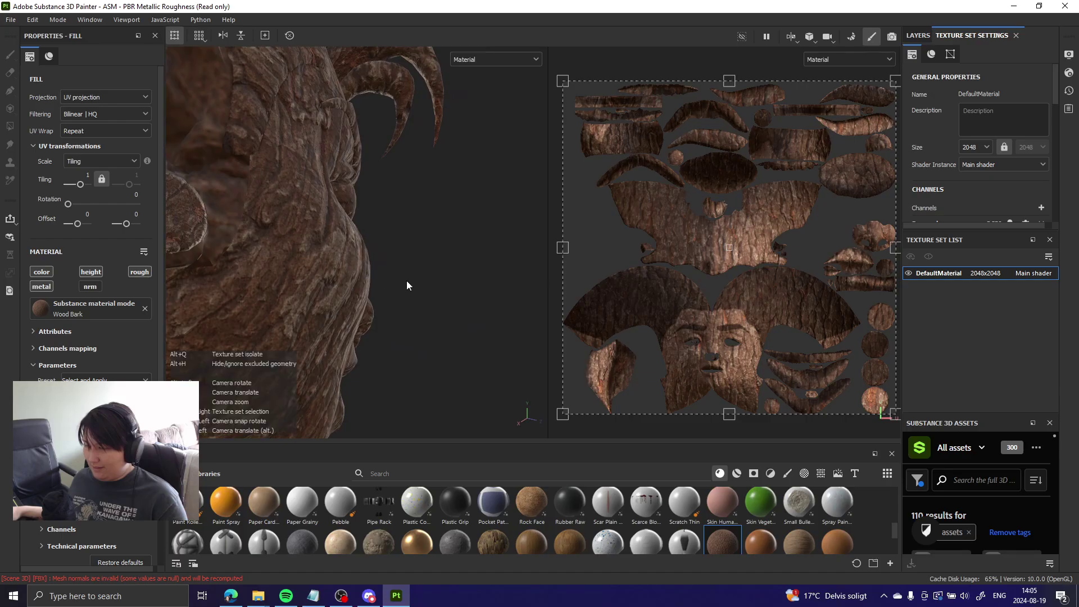
left_click_drag(747, 215, 758, 185, "alt")
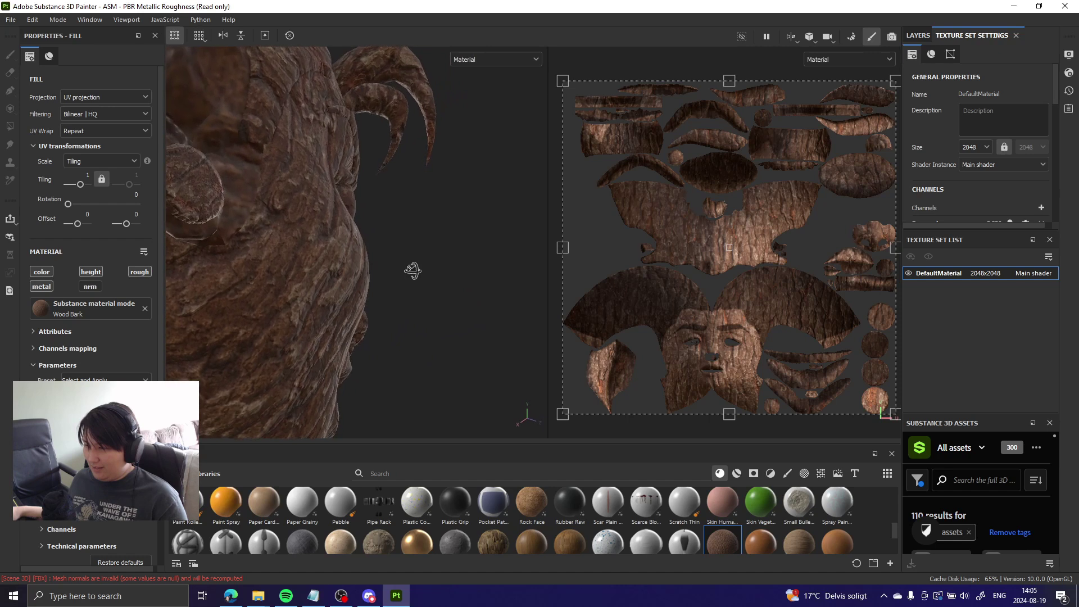
left_click_drag(412, 269, 422, 269, "alt")
scroll(385, 264, "up", 4)
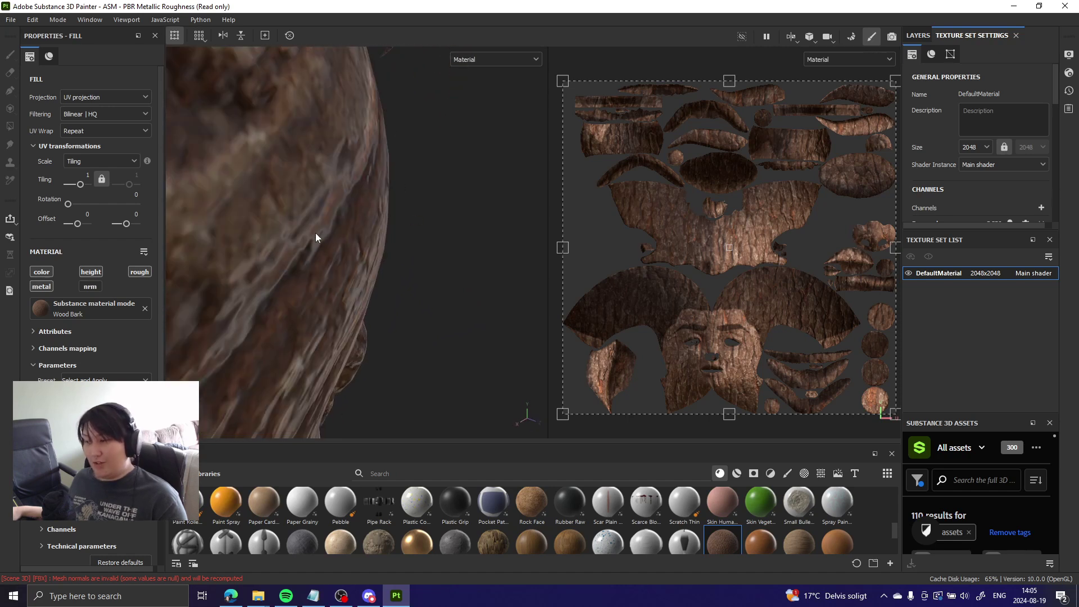
scroll(373, 303, "down", 5)
mouse_move(373, 304)
left_mouse_down("alt")
mouse_move(439, 270)
mouse_move(256, 312)
left_mouse_up("alt")
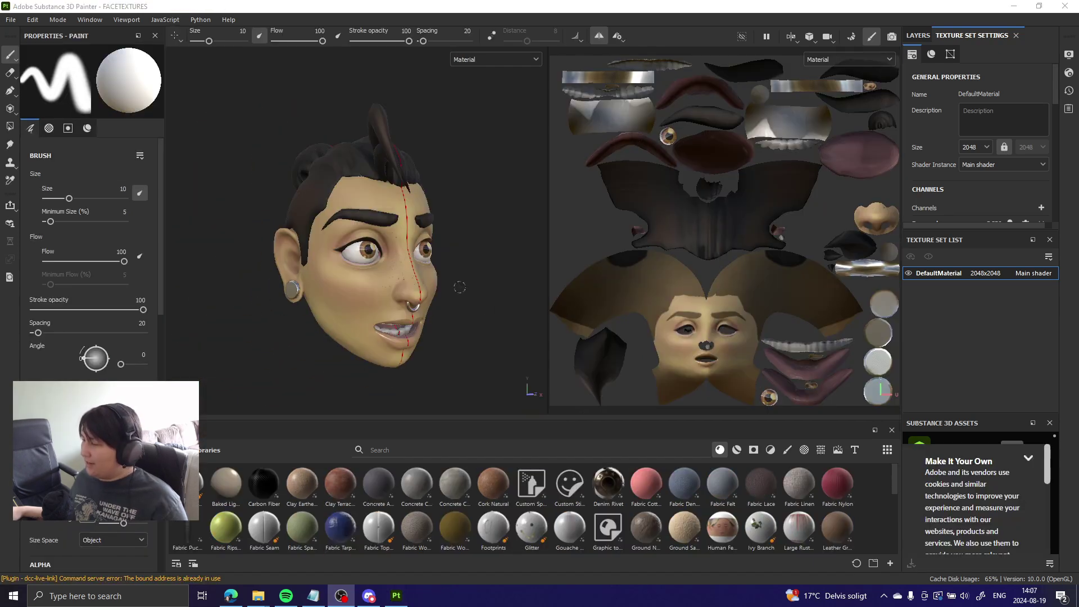
Step: Inspect the fully textured head in the FACETEXTURES project from the front, the sides and close up around the facial features
mouse_move(485, 237)
left_mouse_down("alt")
mouse_move(506, 313)
mouse_move(354, 337)
mouse_move(276, 243)
mouse_move(394, 264)
mouse_move(433, 246)
left_mouse_up("alt")
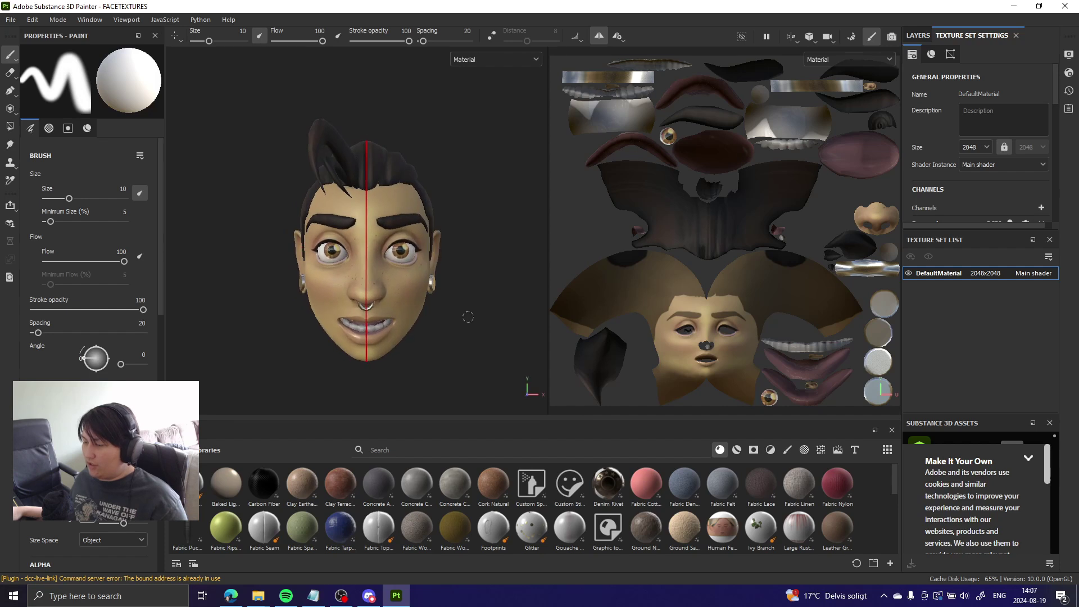
scroll(467, 316, "up", 3)
left_click_drag(464, 315, 439, 306, "alt")
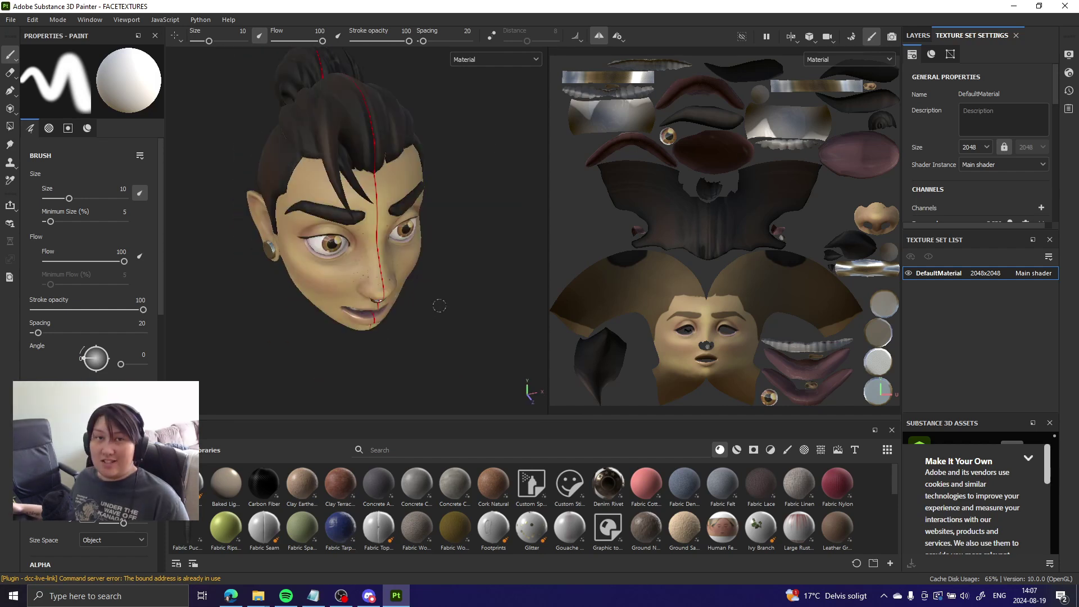
scroll(393, 294, "up", 3)
mouse_move(364, 297)
left_mouse_down("alt")
mouse_move(298, 279)
mouse_move(277, 248)
mouse_move(392, 284)
mouse_move(360, 272)
mouse_move(328, 302)
mouse_move(298, 235)
left_mouse_up("alt")
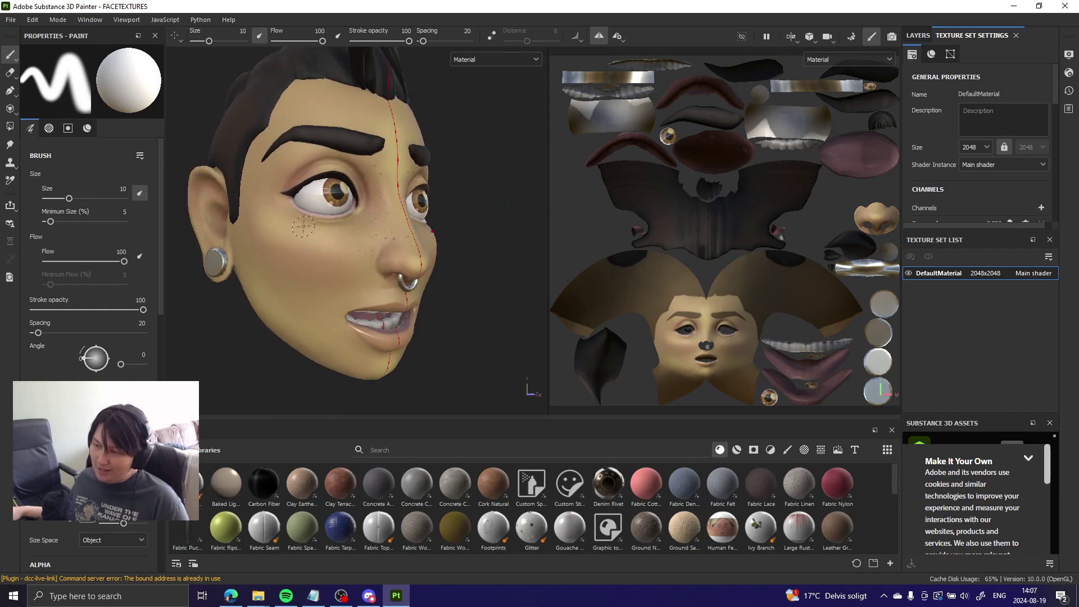
left_click_drag(479, 238, 440, 285, "alt")
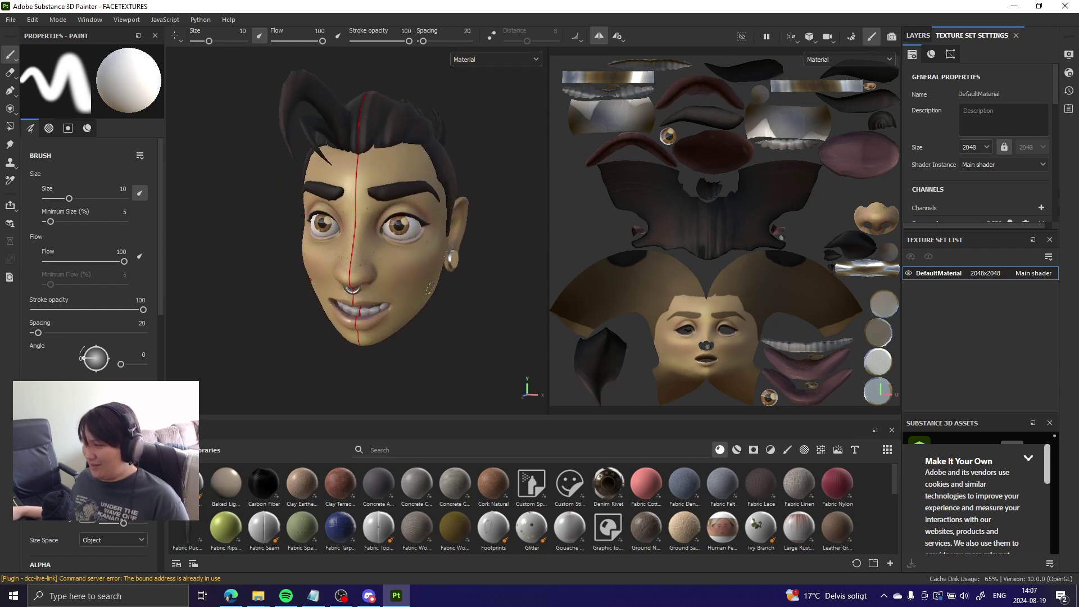
scroll(358, 220, "up", 6)
scroll(358, 220, "down", 8)
left_click_drag(358, 229, 416, 245, "alt")
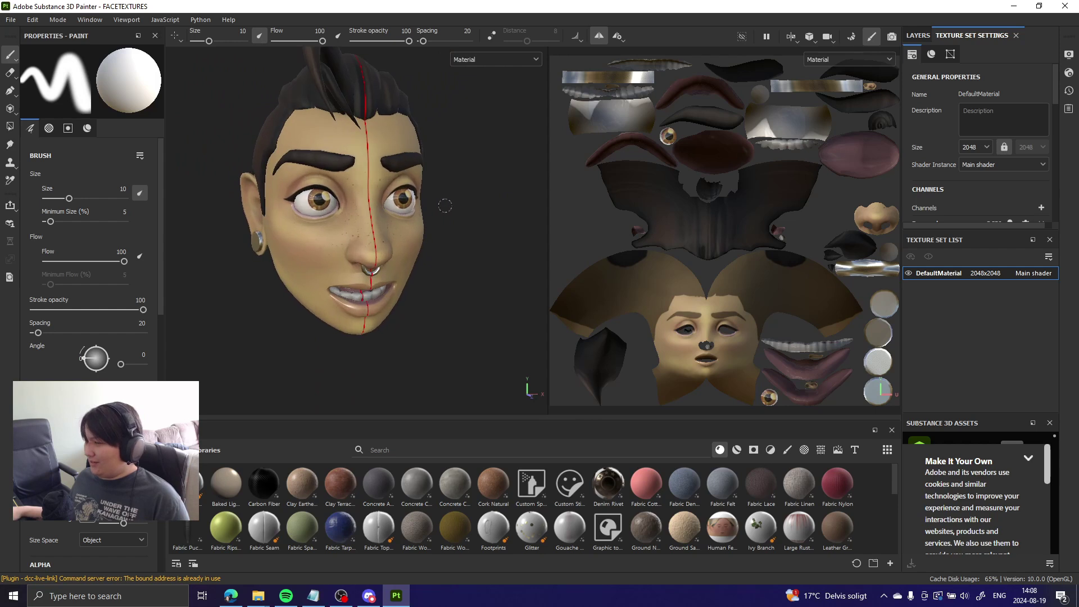
left_click_drag(442, 210, 691, 230, "alt")
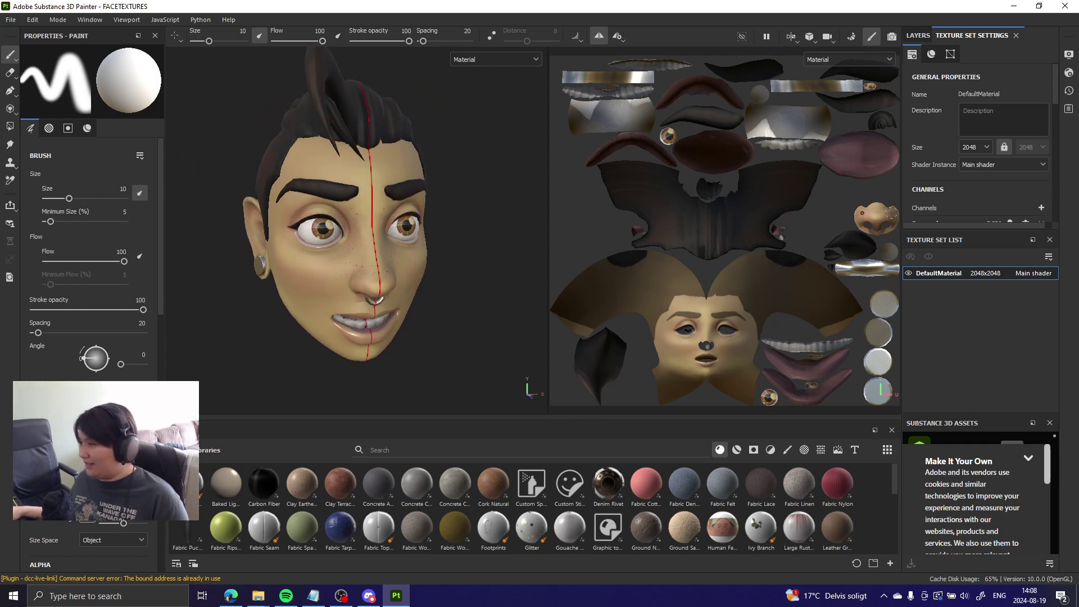
Step: Examine the painted islands in the 2D UV view, then frame the whole UV layout again
scroll(859, 234, "up", 3)
middle_click_drag(858, 234, 720, 283)
scroll(720, 283, "up", 4)
key("f")
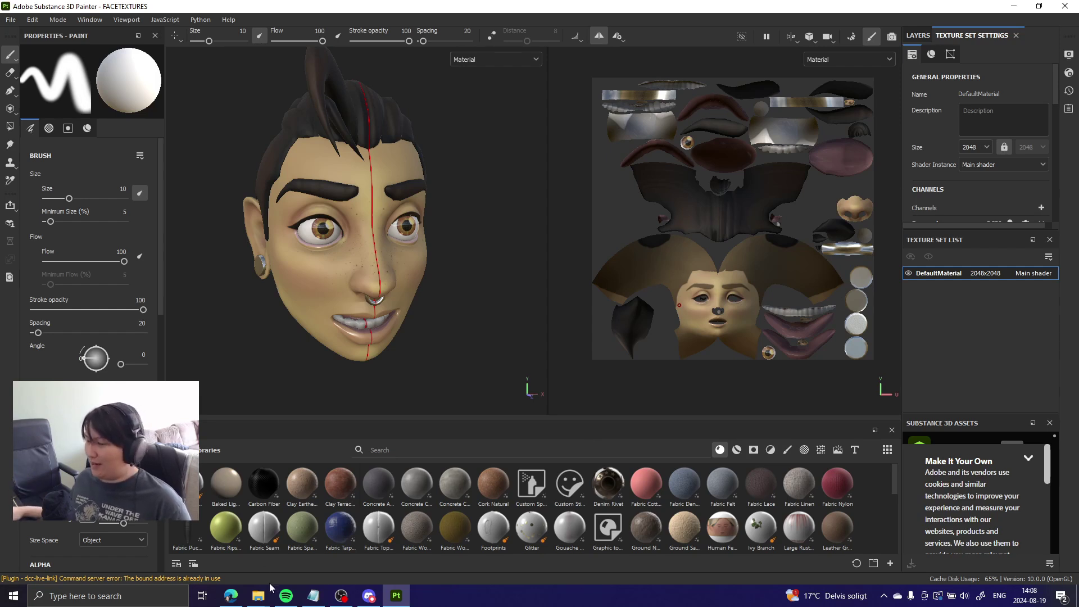
Step: Switch to the TEXTURE folder in File Explorer and view DefaultMaterial_Base_color.png up close
mouse_move(258, 598)
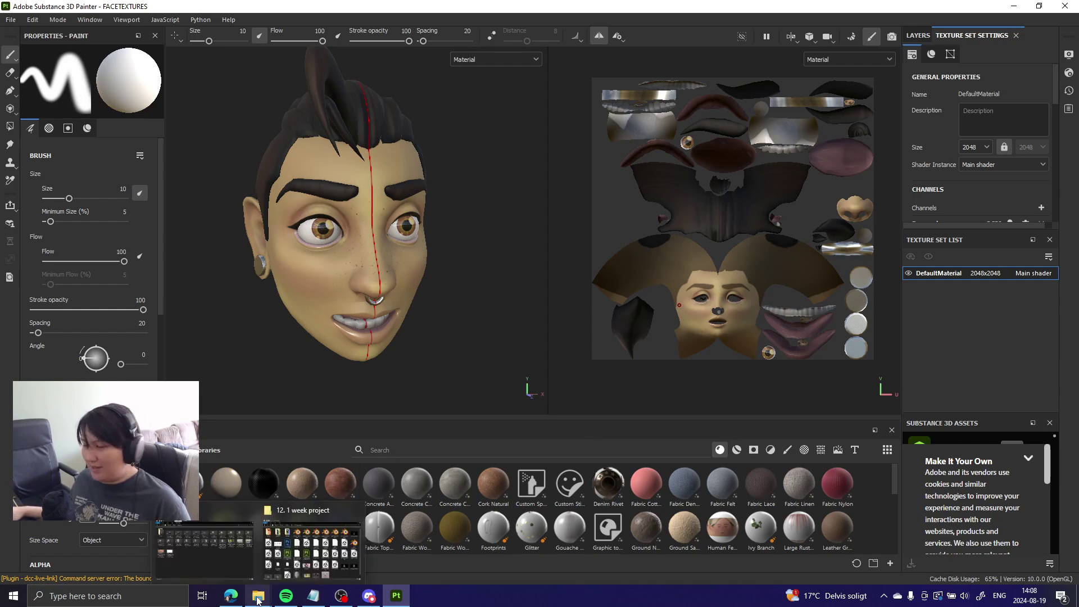
left_click(312, 548)
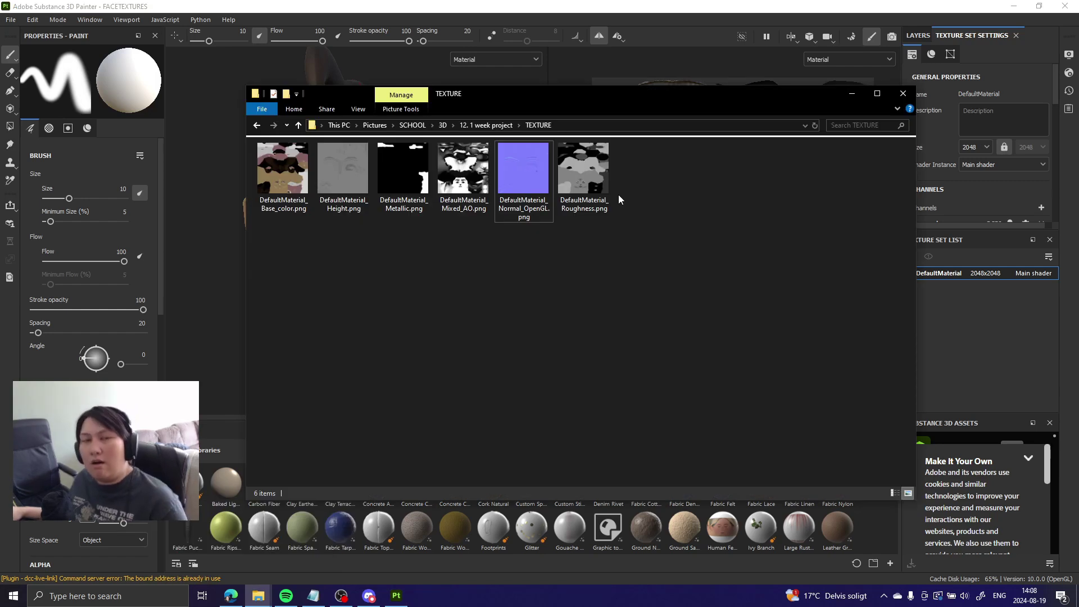
left_click(297, 187)
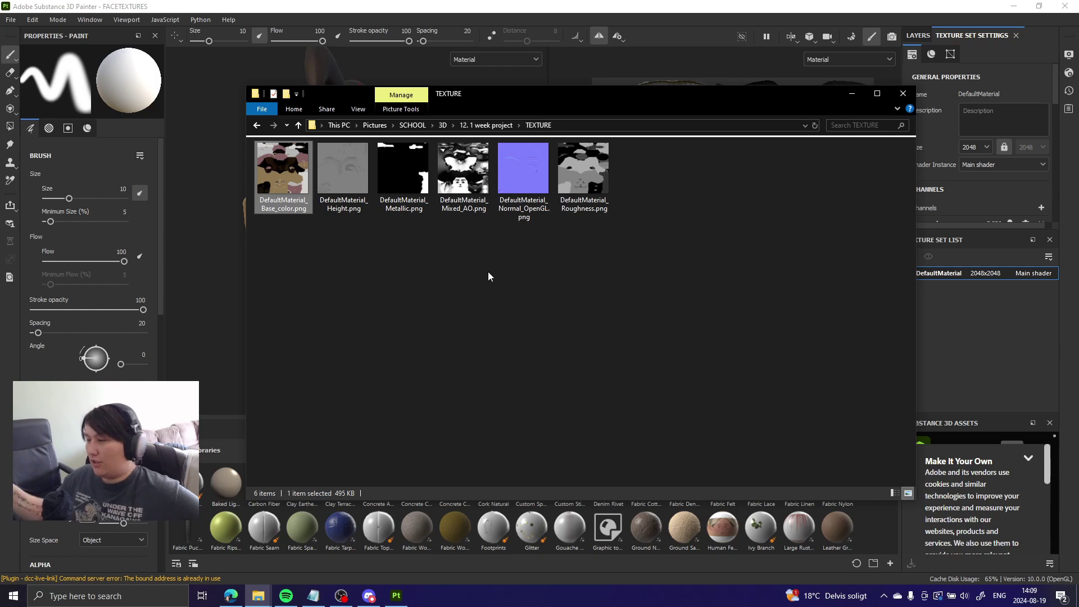
double_click(290, 185)
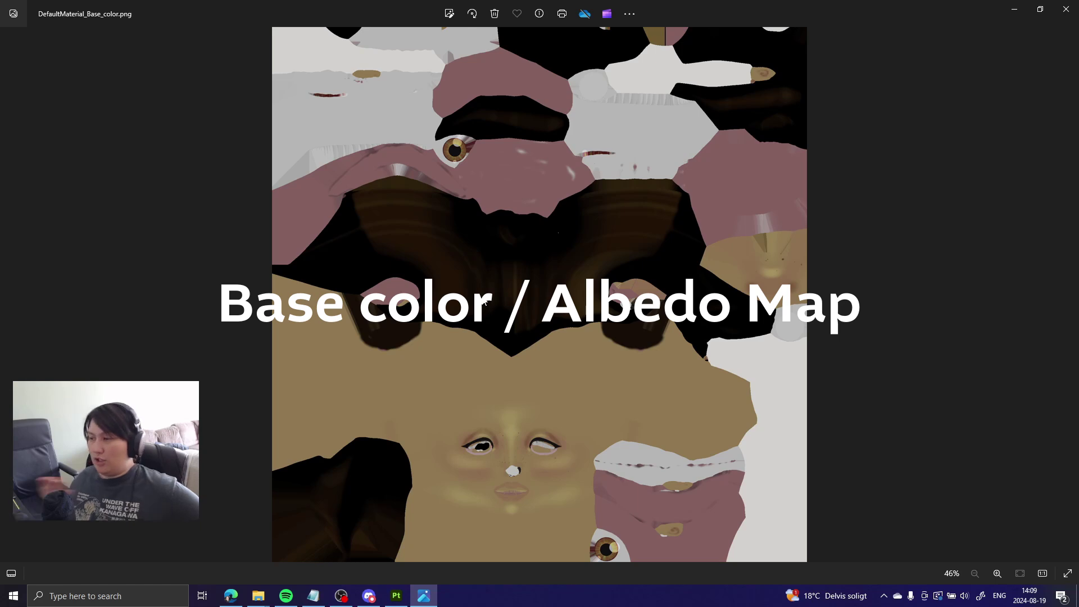
scroll(481, 295, "up", 6)
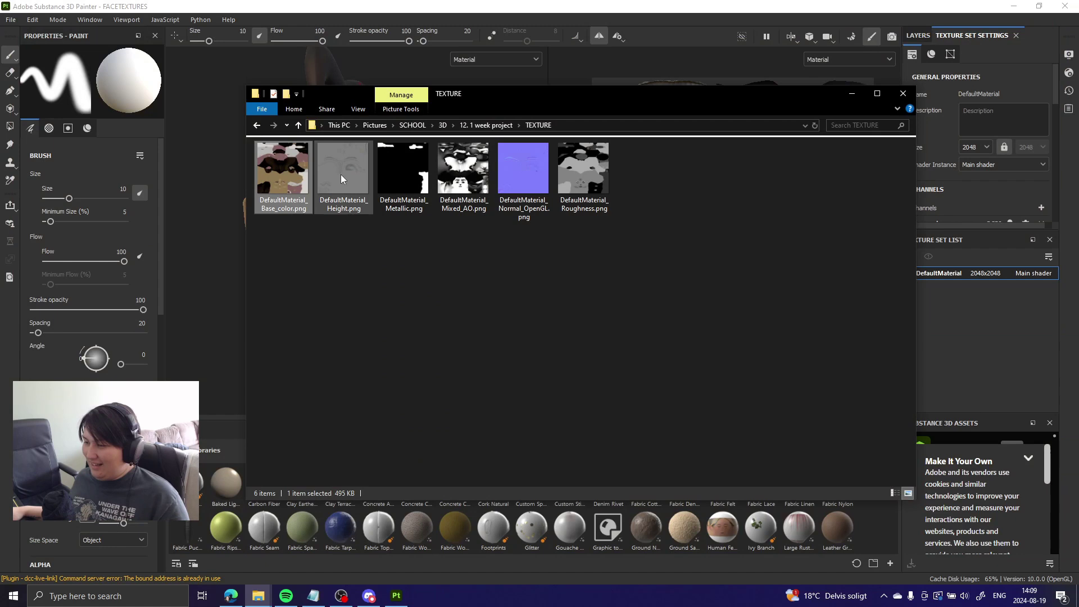
Step: View the exported maps DefaultMaterial_Metallic.png and DefaultMaterial_Mixed_AO.png, closing each image after viewing
double_click(403, 175)
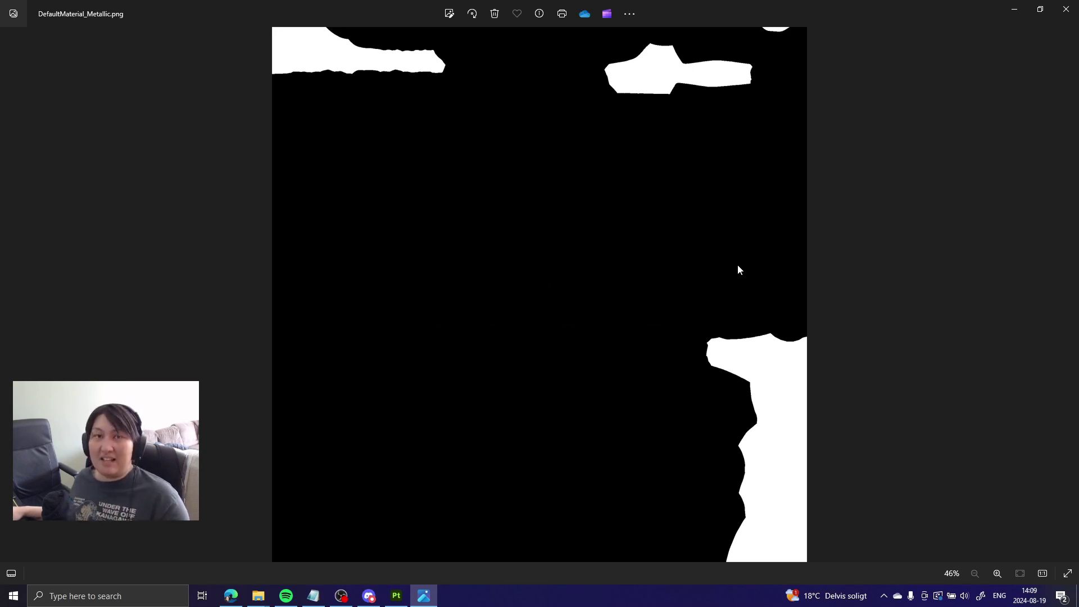
left_click(1067, 9)
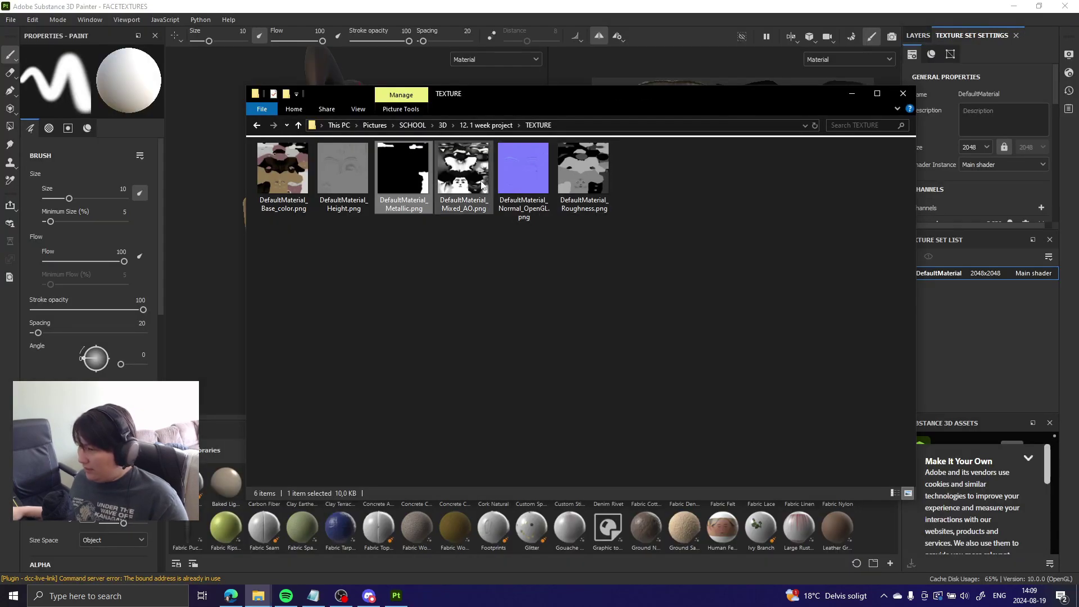
double_click(471, 167)
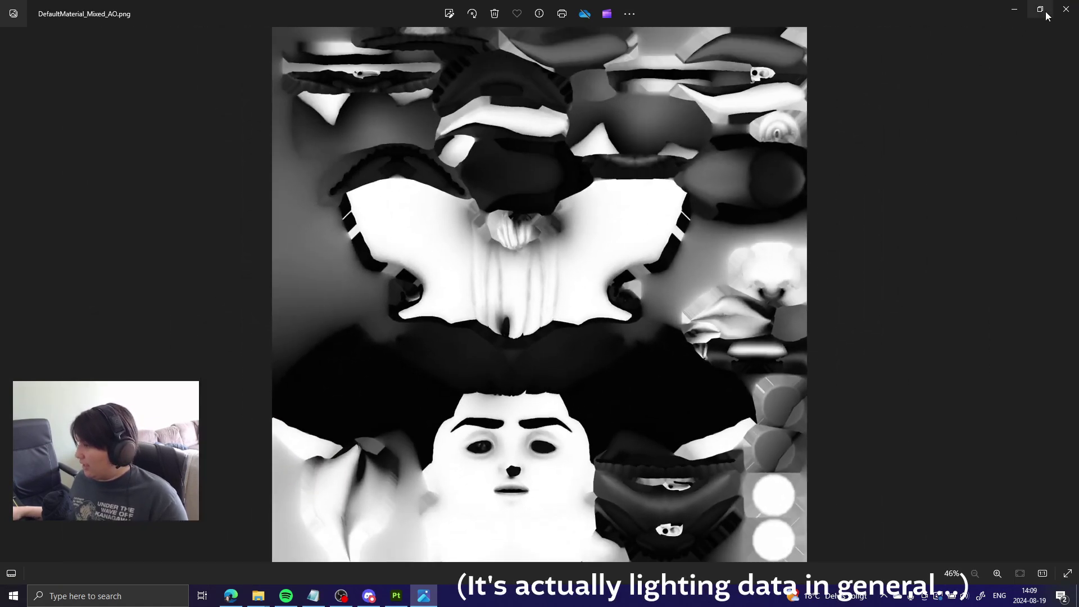
left_click(1065, 9)
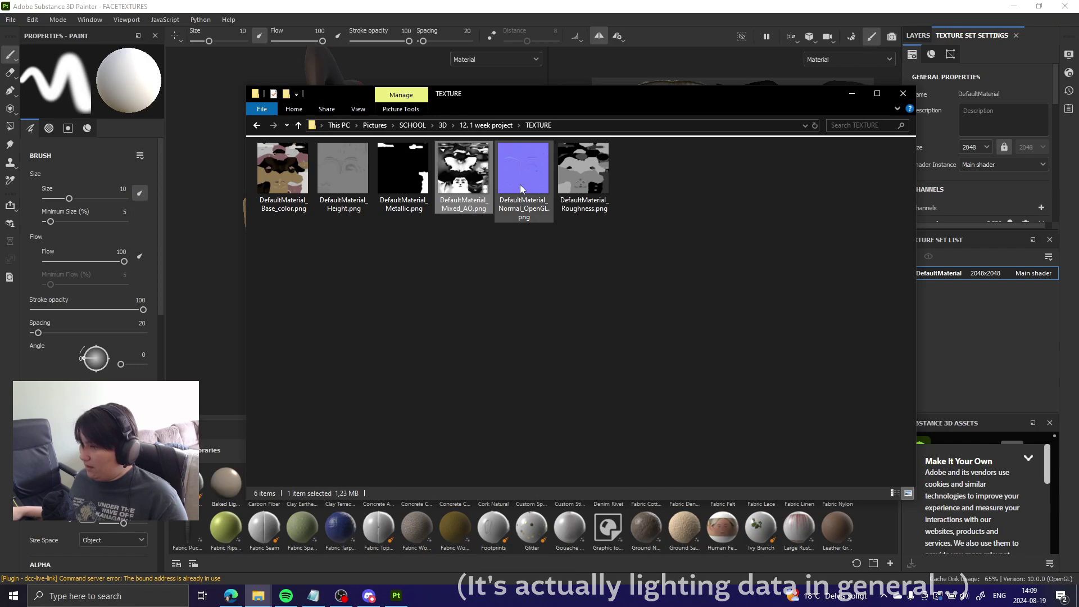
Step: View the exported roughness map DefaultMaterial_Roughness.png, close it, and open the normal map DefaultMaterial_Normal_OpenGL.png
double_click(600, 172)
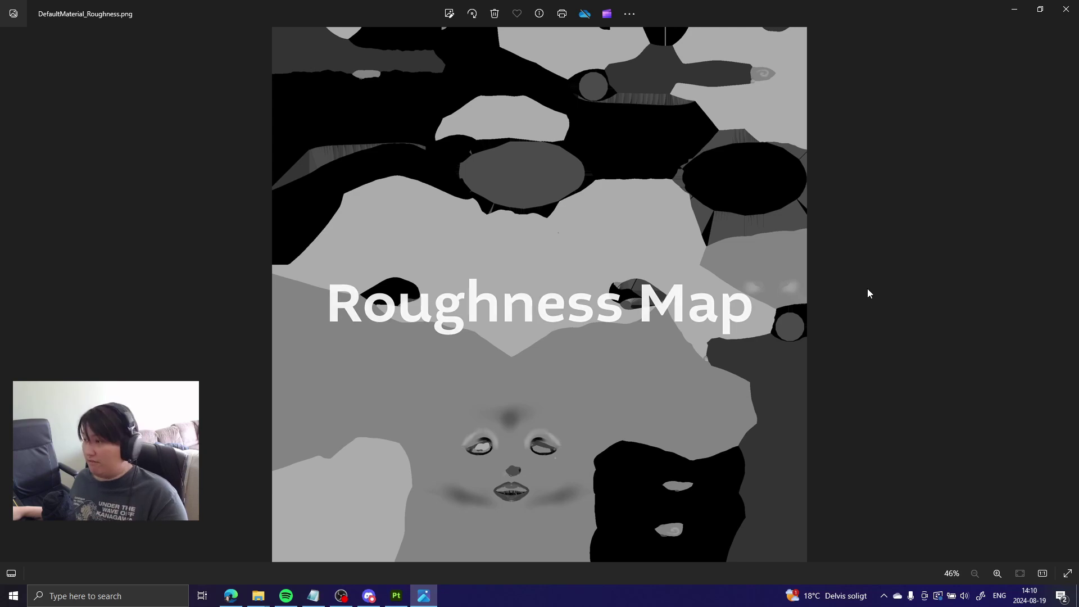
left_click(1066, 9)
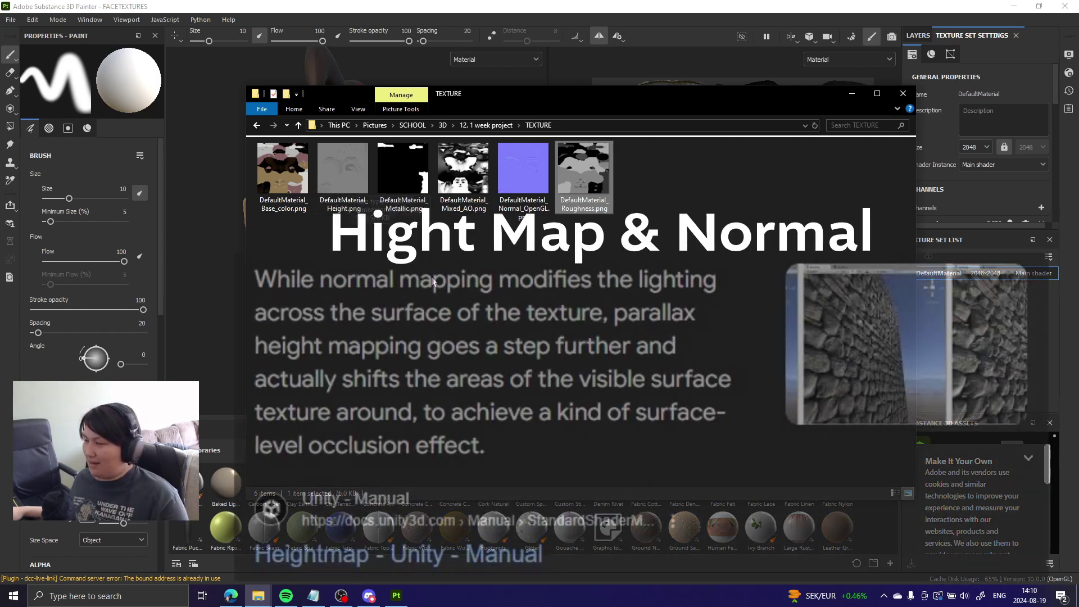
double_click(524, 173)
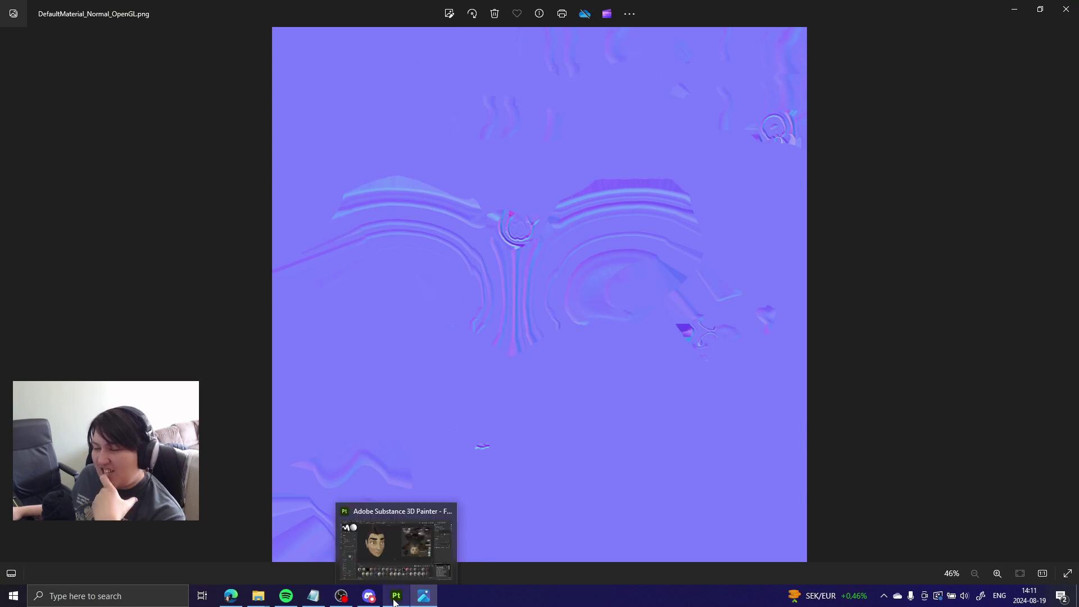
Step: Switch back to Substance 3D Painter and widen the 3D viewport relative to the 2D UV view
left_click(371, 509)
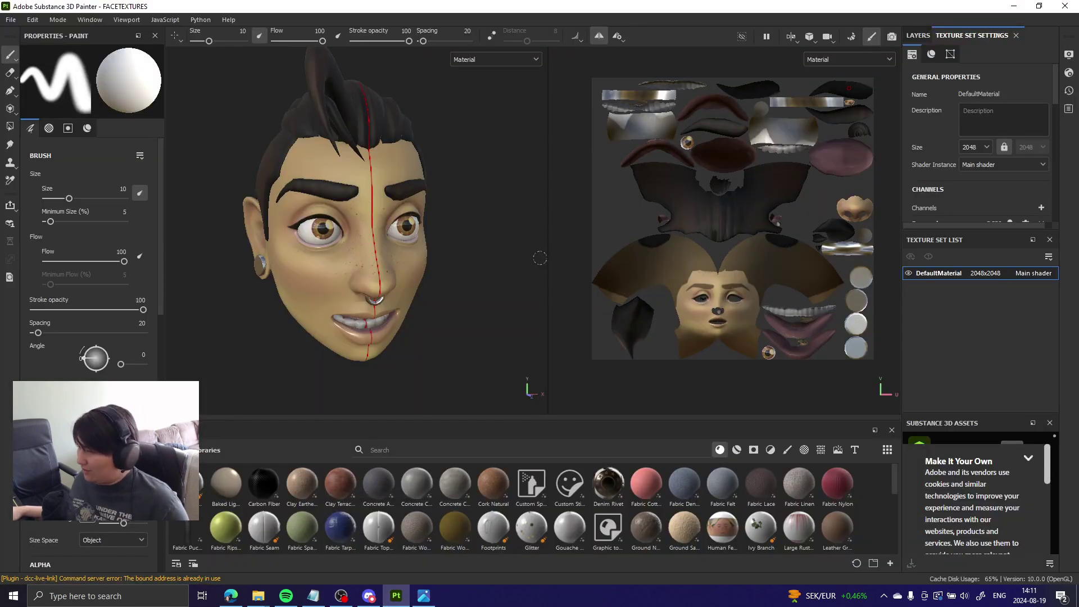
left_click_drag(548, 258, 670, 249)
scroll(363, 271, "up", 4)
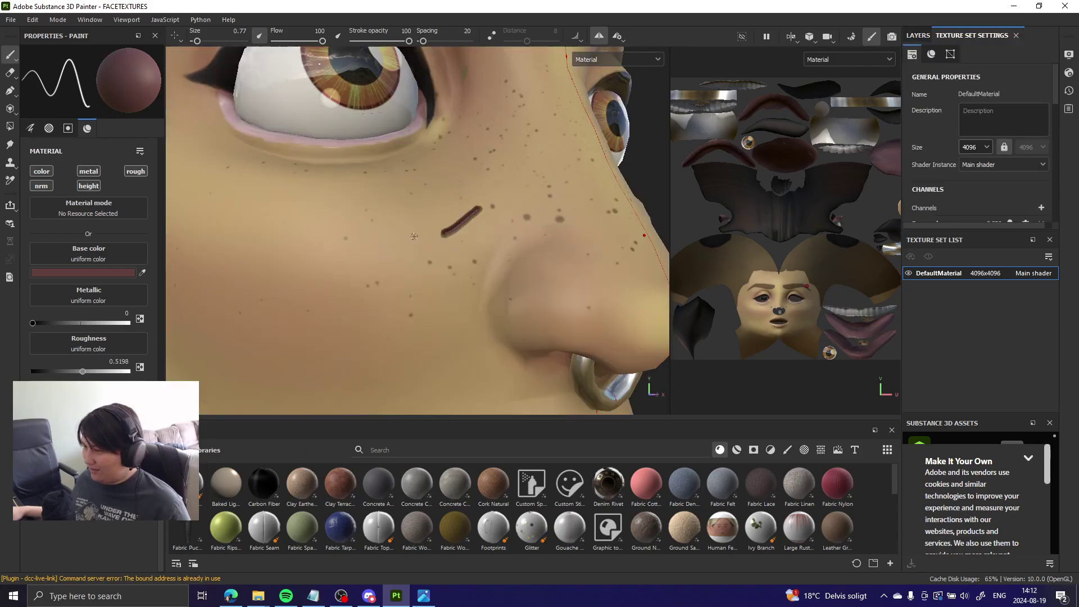
Step: Paint thin, dark red freehand strokes with height detail across the cheek and beside the nose using mirrored painting
mouse_move(421, 238)
left_mouse_down()
mouse_move(298, 222)
mouse_move(312, 264)
left_mouse_up()
left_click_drag(466, 198, 393, 208, "alt")
left_click_drag(507, 143, 512, 192)
Step: Set the brush size to 4.89 and paint thick indented strokes across the cheek below the eye
scroll(81, 251, "up", 5)
scroll(81, 250, "up", 5)
left_click_drag(69, 190, 78, 192)
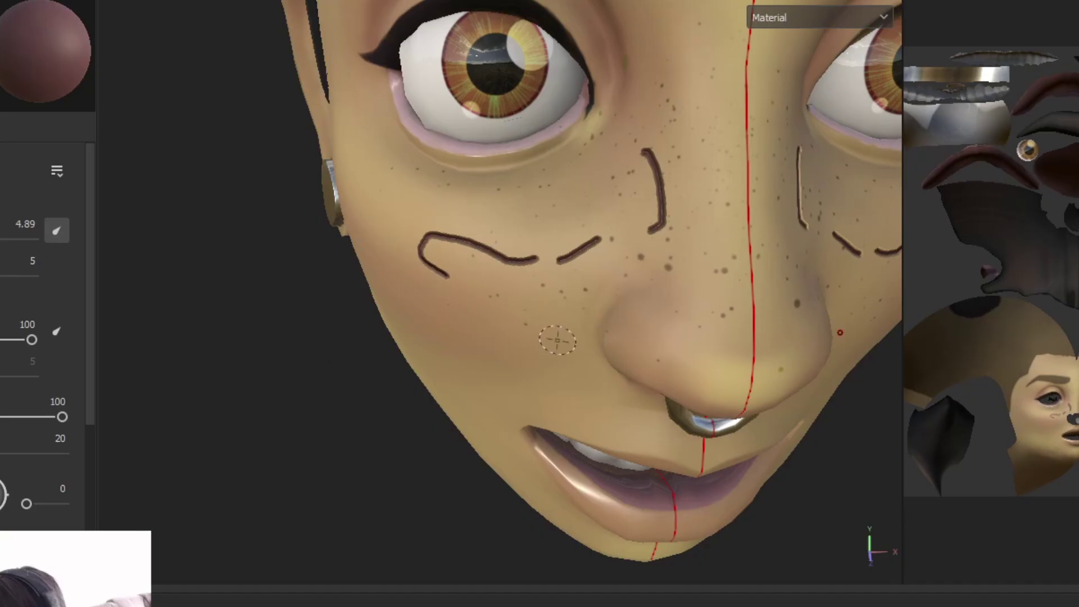
mouse_move(558, 340)
left_mouse_down()
mouse_move(405, 334)
mouse_move(393, 305)
mouse_move(573, 345)
mouse_move(618, 267)
mouse_move(608, 343)
mouse_move(590, 343)
mouse_move(648, 338)
mouse_move(610, 365)
left_mouse_up()
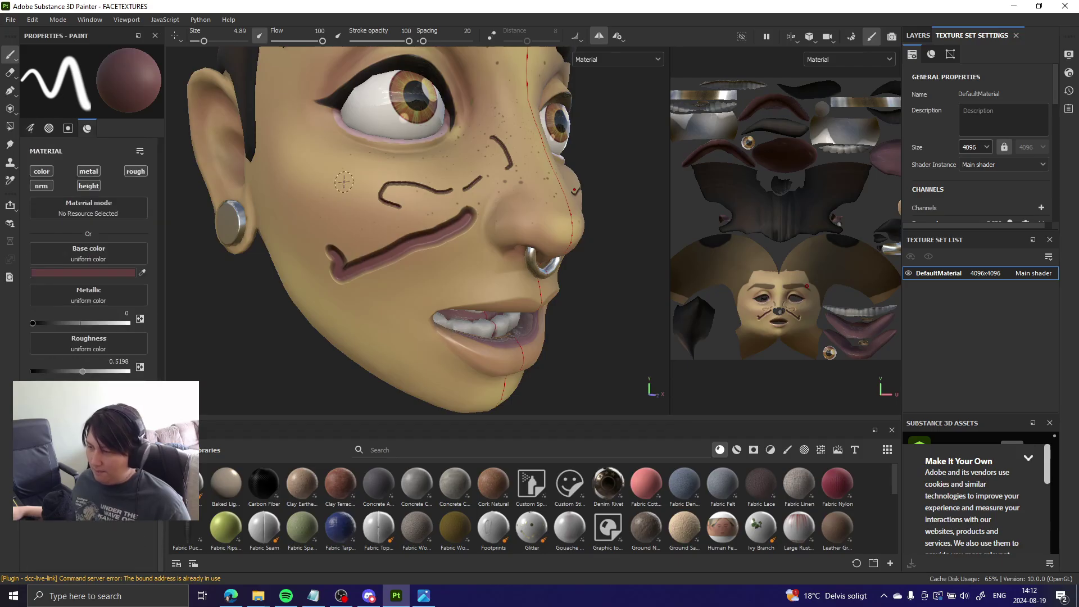
mouse_move(311, 163)
left_mouse_down()
mouse_move(368, 215)
mouse_move(403, 197)
mouse_move(354, 173)
left_mouse_up()
scroll(371, 227, "up", 4)
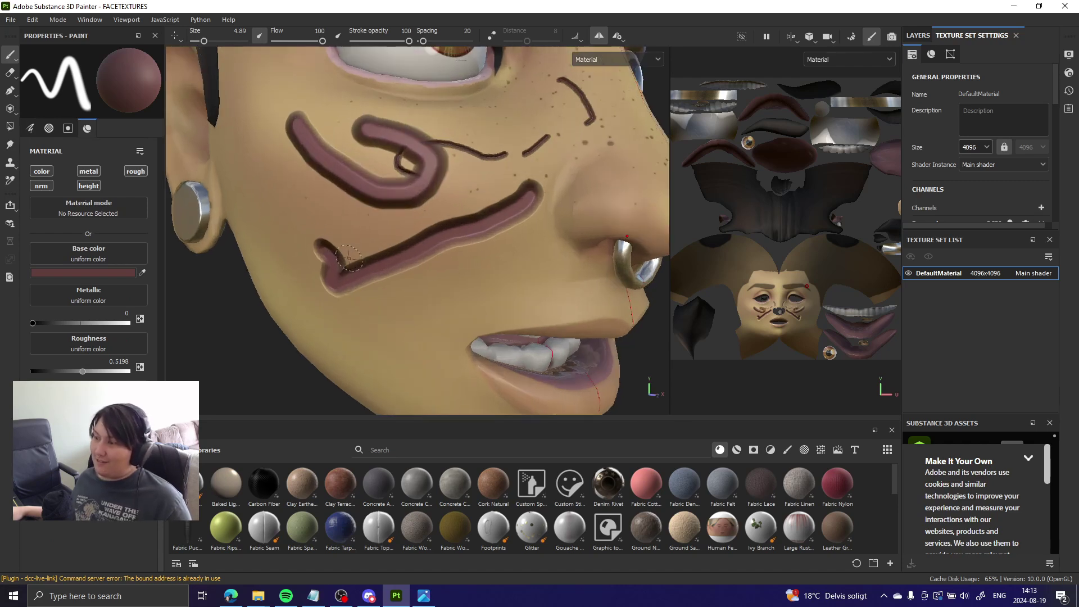
Step: Switch to the TEXTURE folder in File Explorer and open the exported height map DefaultMaterial_Height.png
scroll(451, 232, "up", 1)
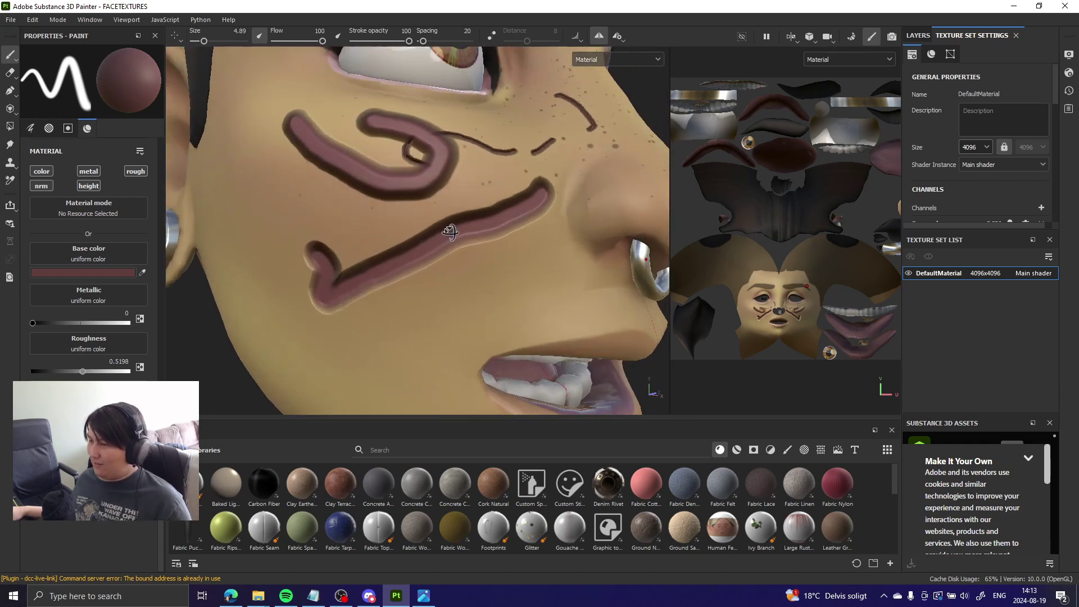
mouse_move(450, 231)
left_mouse_down("alt")
mouse_move(597, 235)
mouse_move(649, 248)
mouse_move(437, 257)
left_mouse_up("alt")
scroll(436, 257, "down", 6)
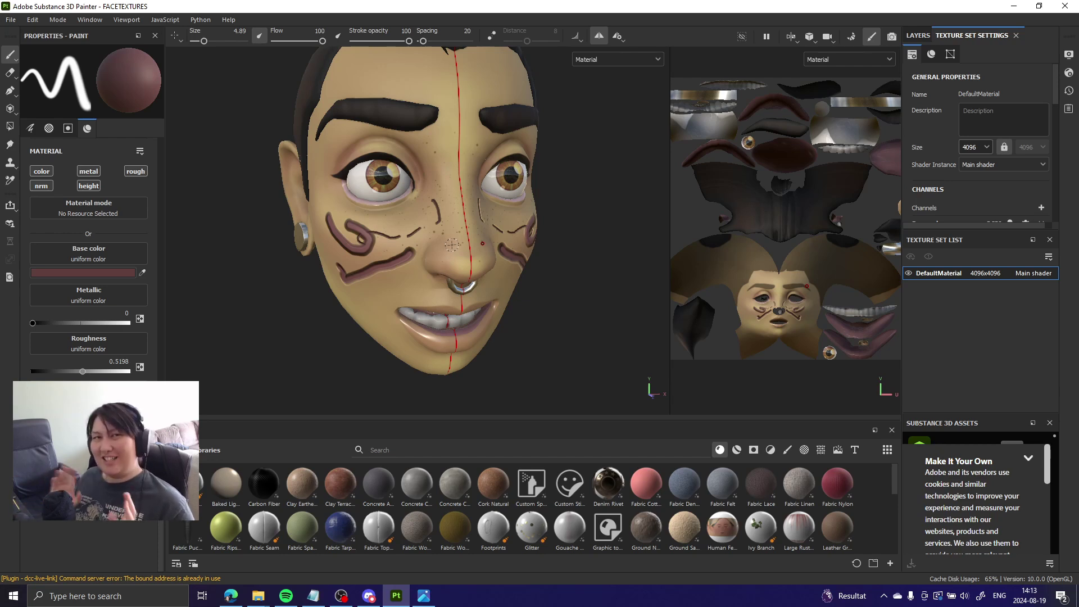
key("alt+Tab")
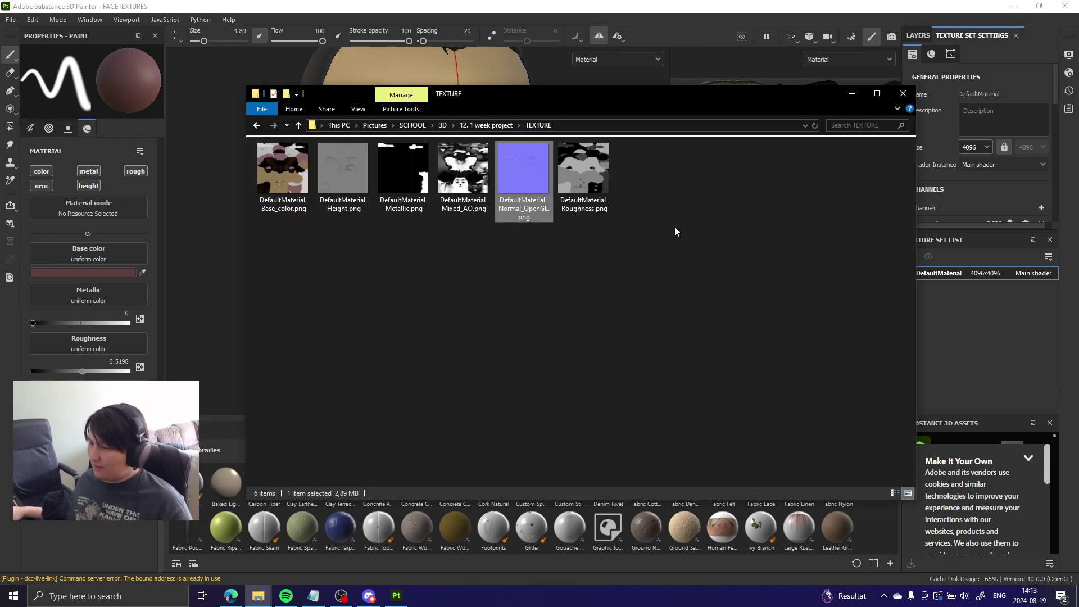
double_click(343, 169)
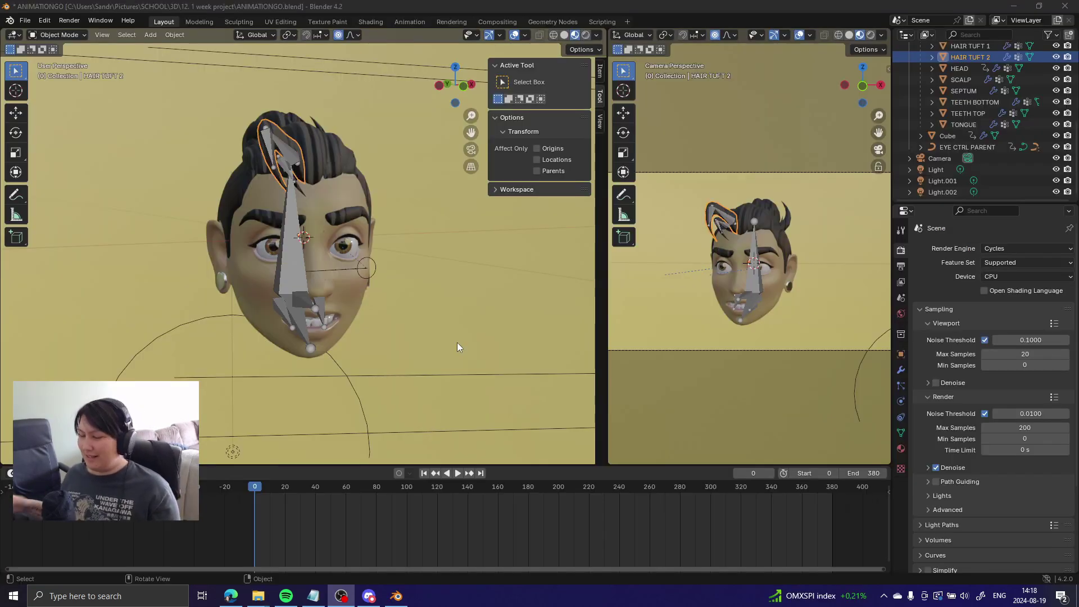
Step: In Blender's ANIMATIONGO.blend, select the head's armature and switch it to Pose Mode
middle_click_drag(430, 282, 203, 256)
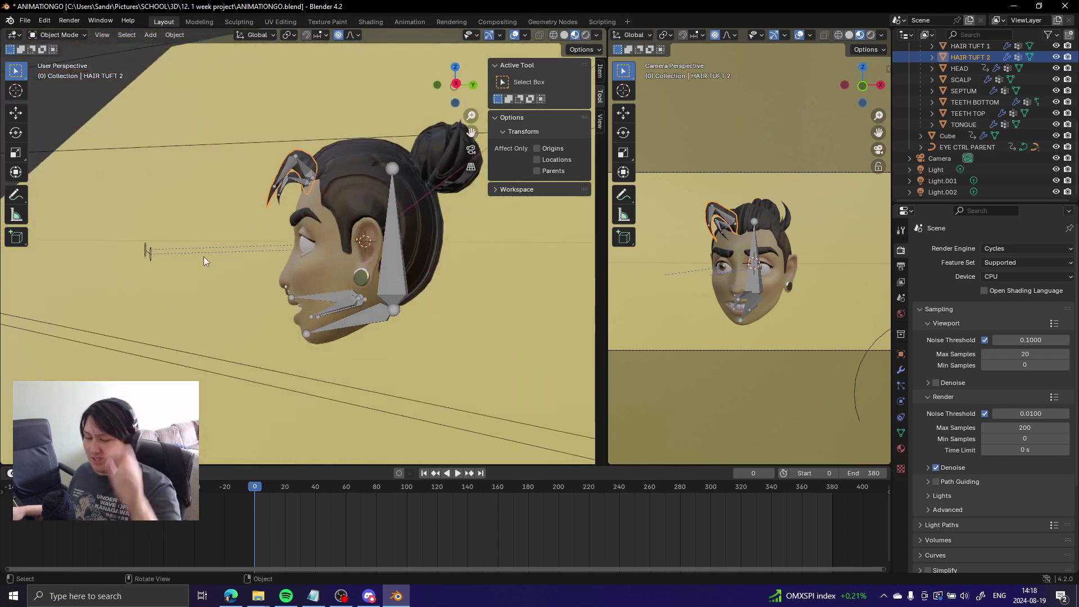
middle_click_drag(212, 312, 362, 325)
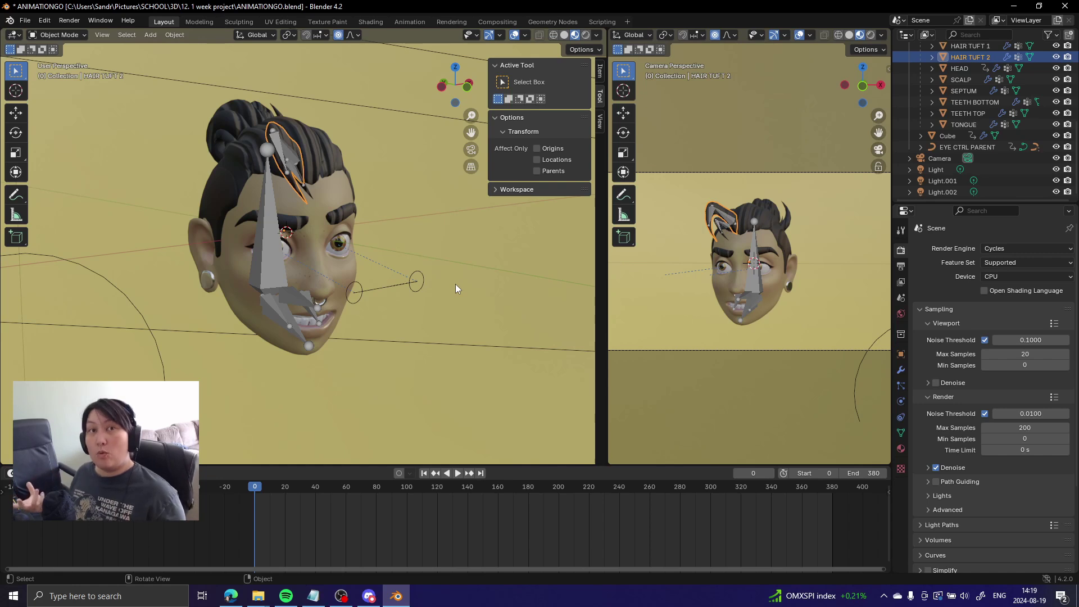
left_click(263, 258)
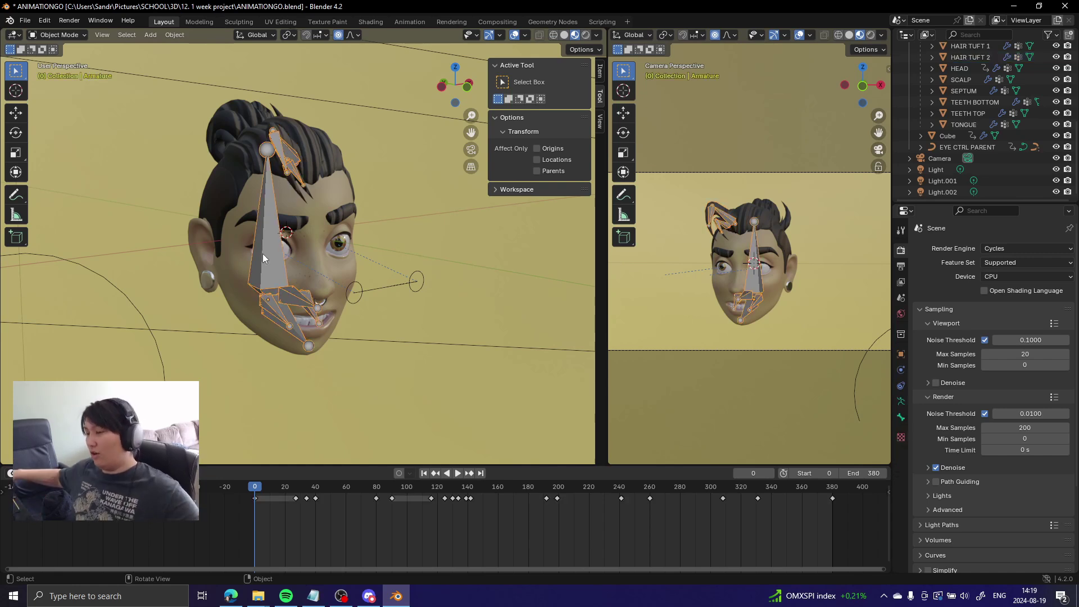
scroll(262, 254, "up", 2)
middle_click_drag(262, 254, 325, 380)
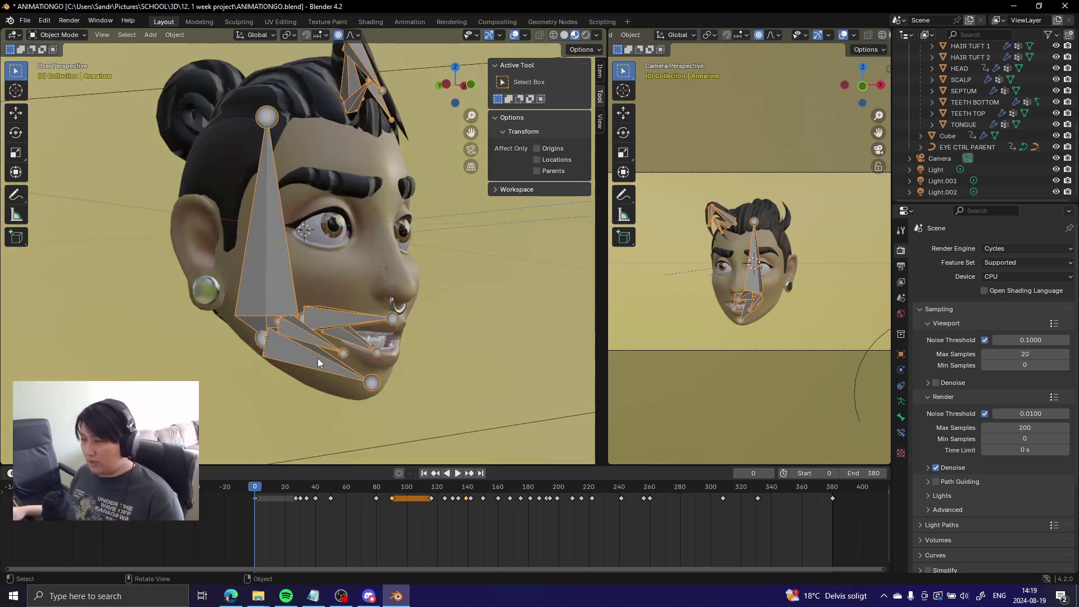
left_click(62, 35)
left_click(60, 72)
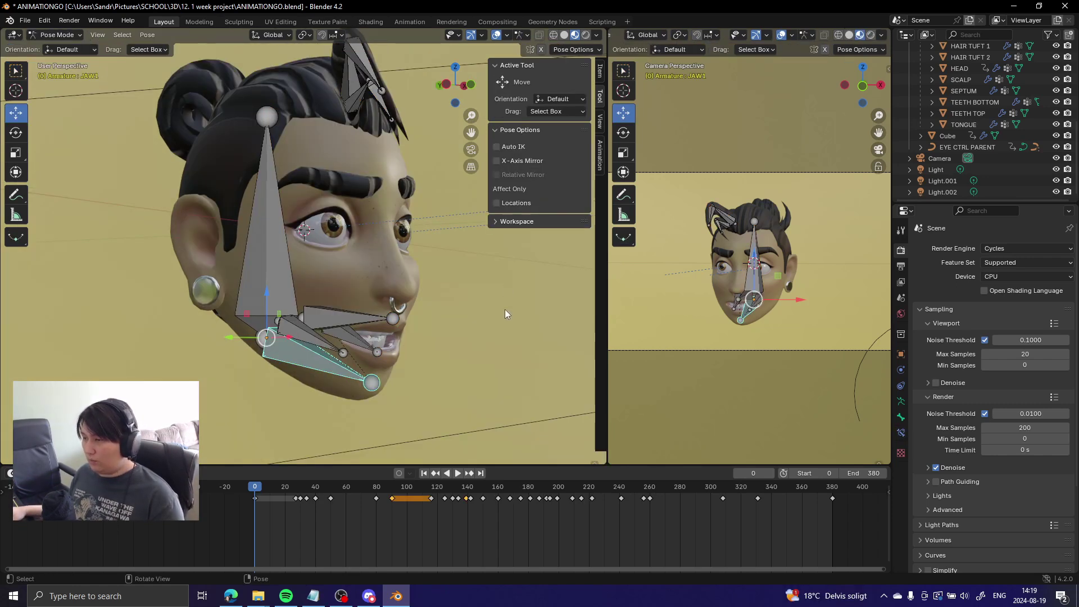
Step: Rotate the JAW1 bone down and up to open and close the character's mouth
middle_click_drag(505, 288, 503, 337)
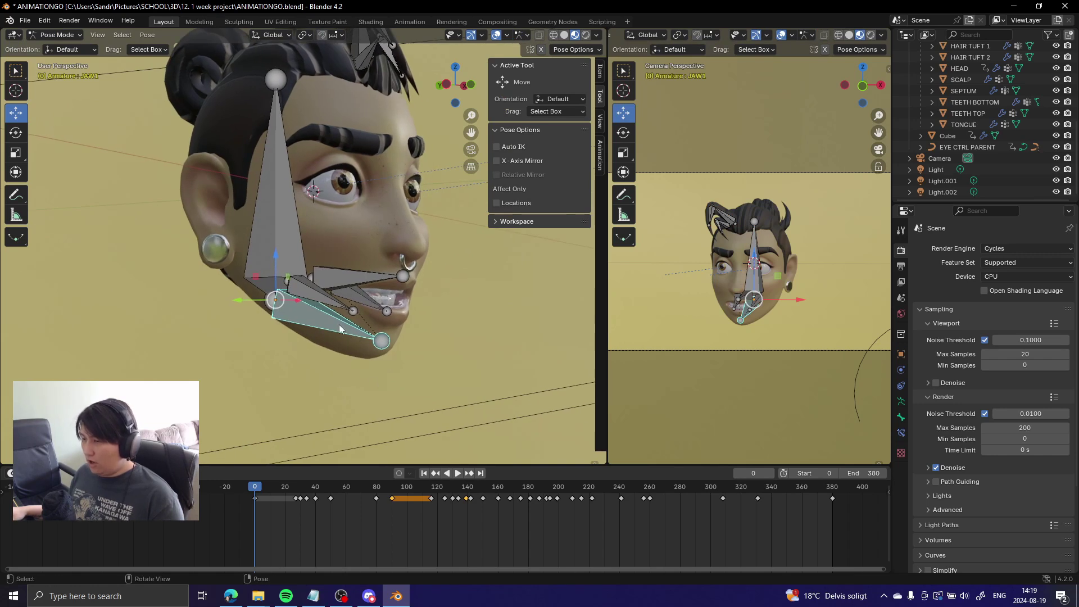
left_click(16, 133)
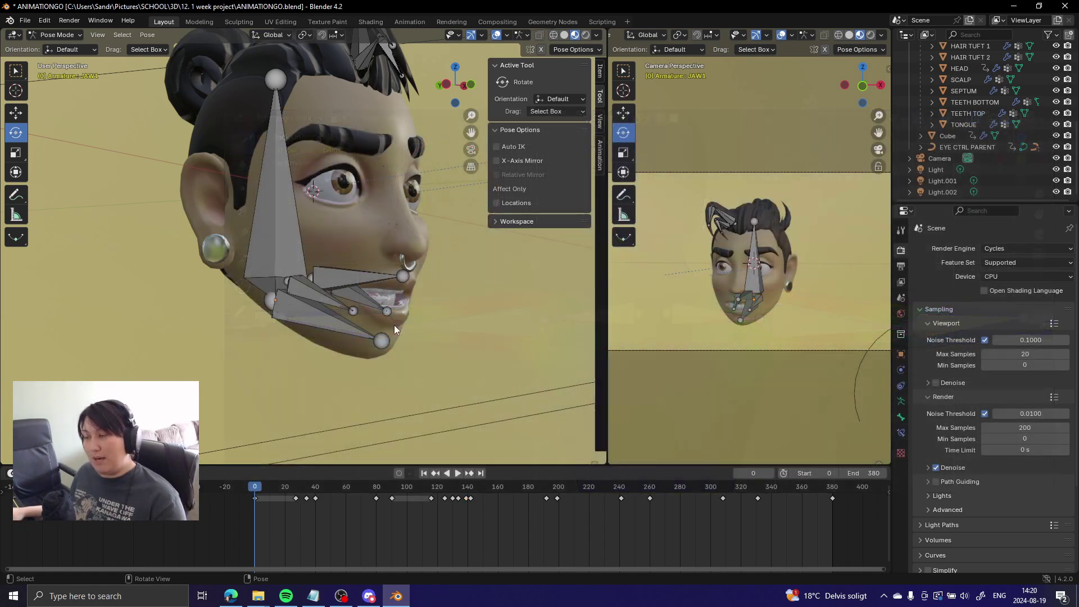
mouse_move(393, 325)
middle_mouse_down()
mouse_move(421, 335)
mouse_move(390, 319)
mouse_move(392, 333)
middle_mouse_up()
left_click(344, 336)
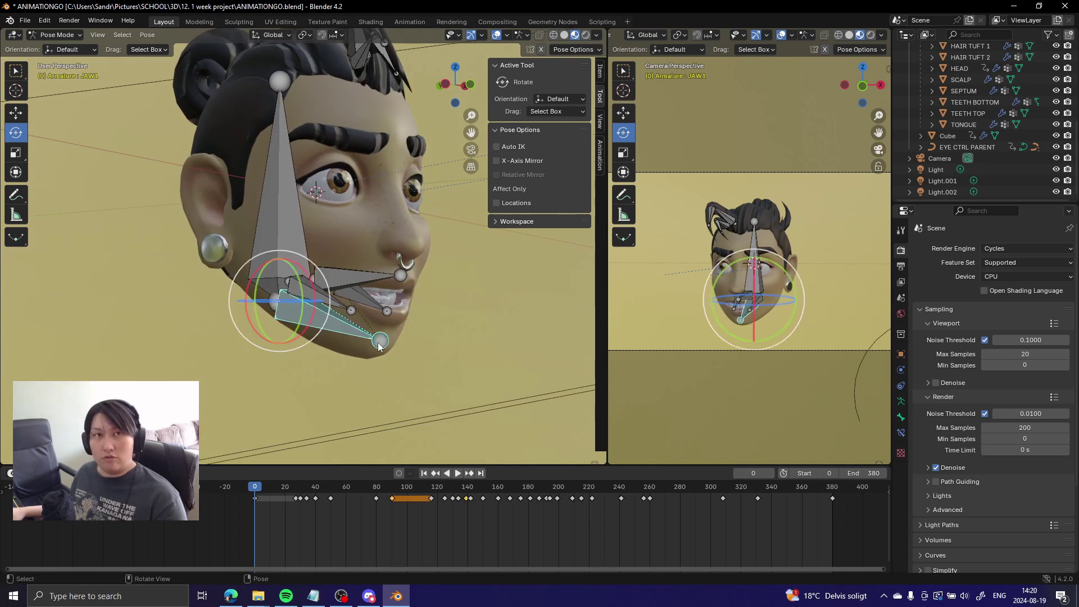
scroll(378, 353, "up", 2)
middle_click_drag(378, 352, 284, 316)
left_click_drag(285, 306, 285, 306)
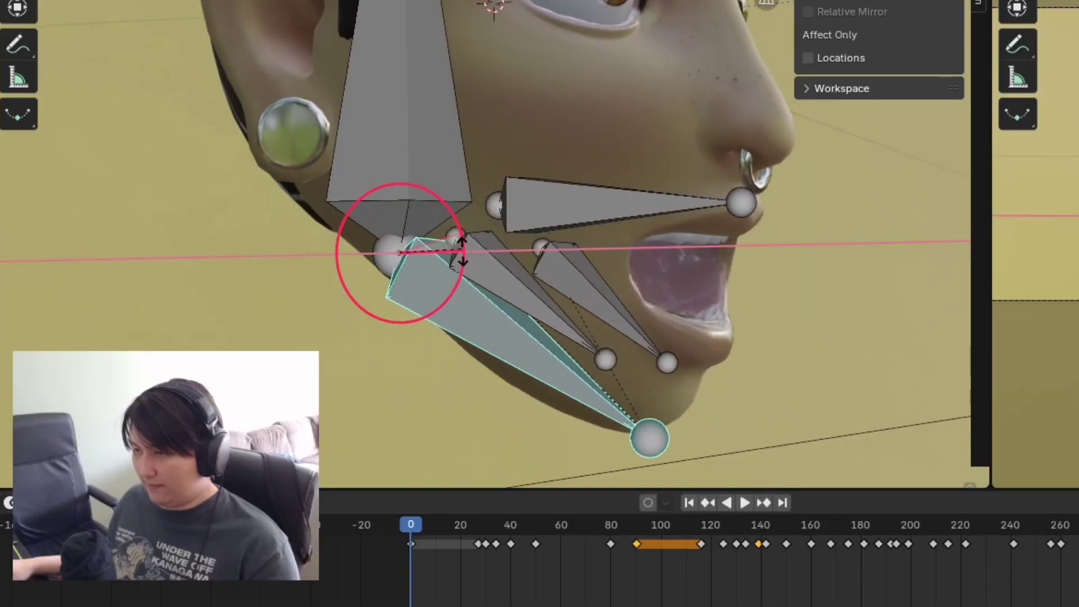
left_click_drag(463, 228, 440, 194)
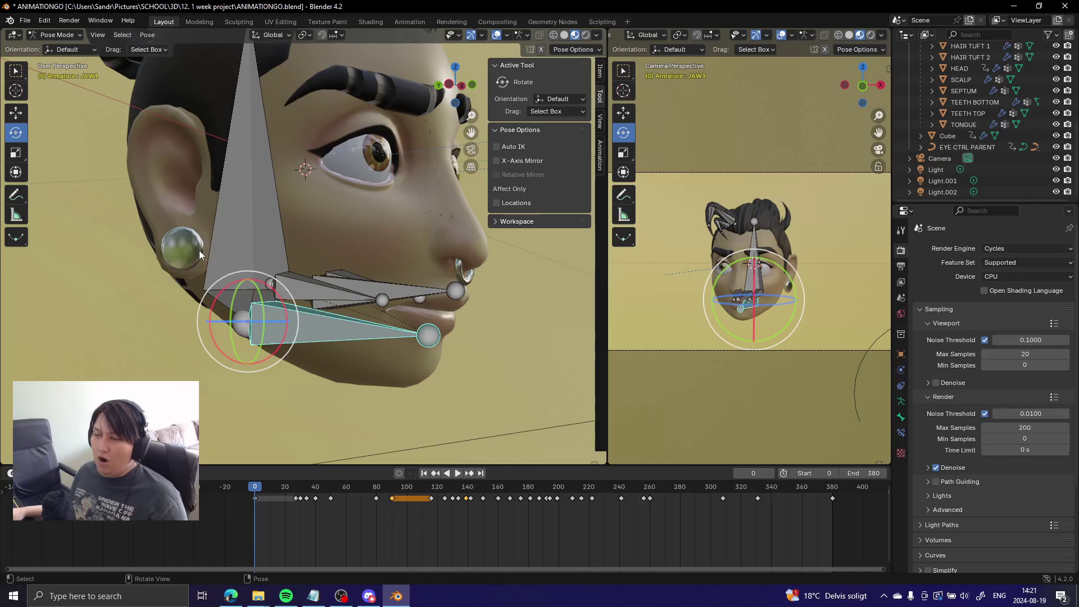
left_click_drag(276, 295, 283, 313)
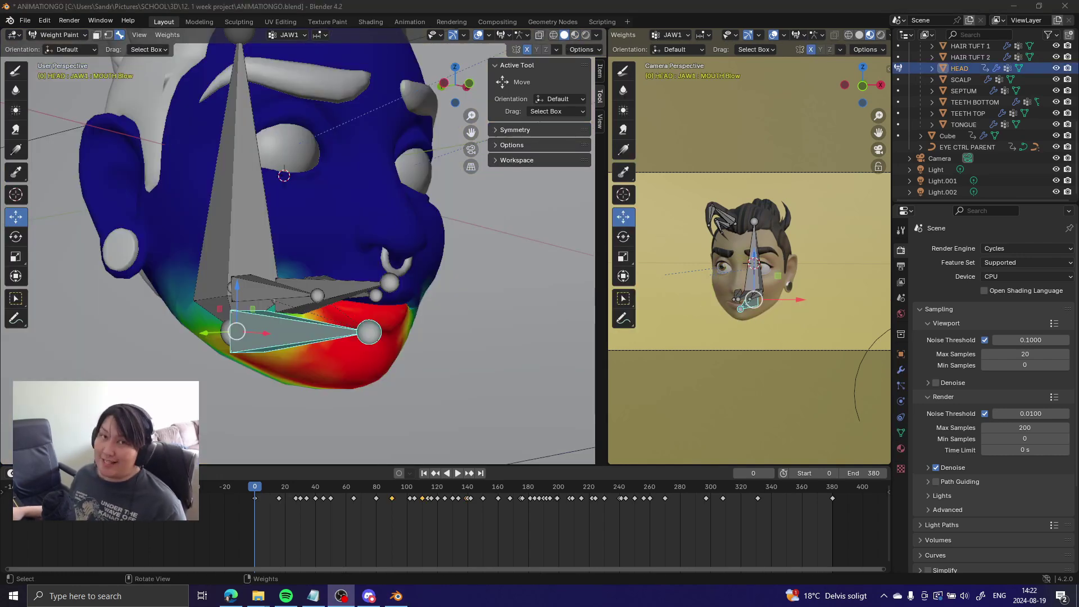
Step: Examine the JAW1 bone's painted weights on the head mesh around the lips, chin and jawline
middle_click_drag(449, 330, 275, 335)
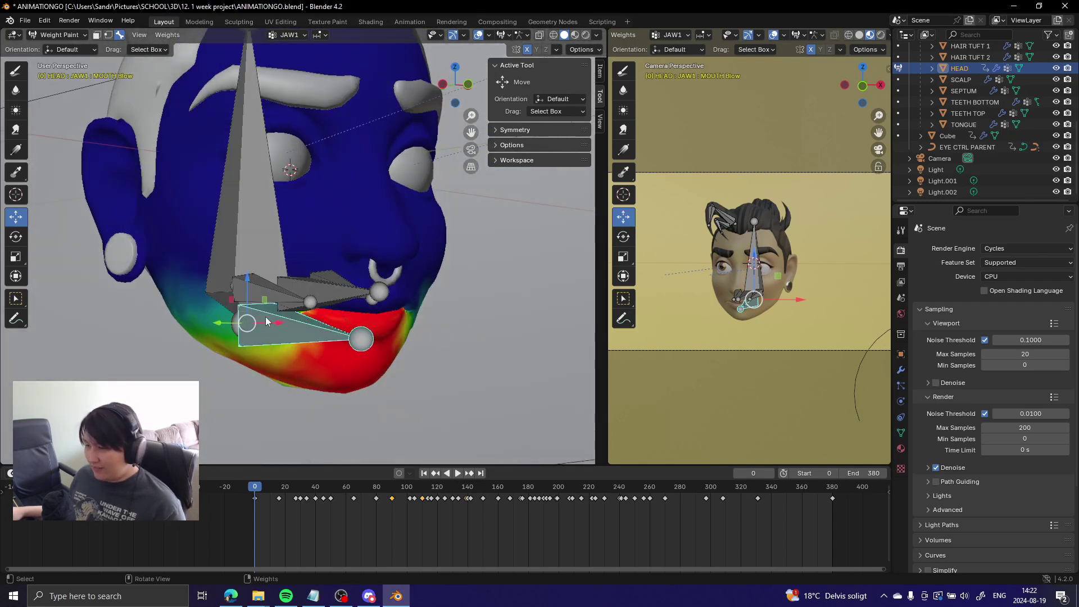
middle_click_drag(448, 344, 457, 370)
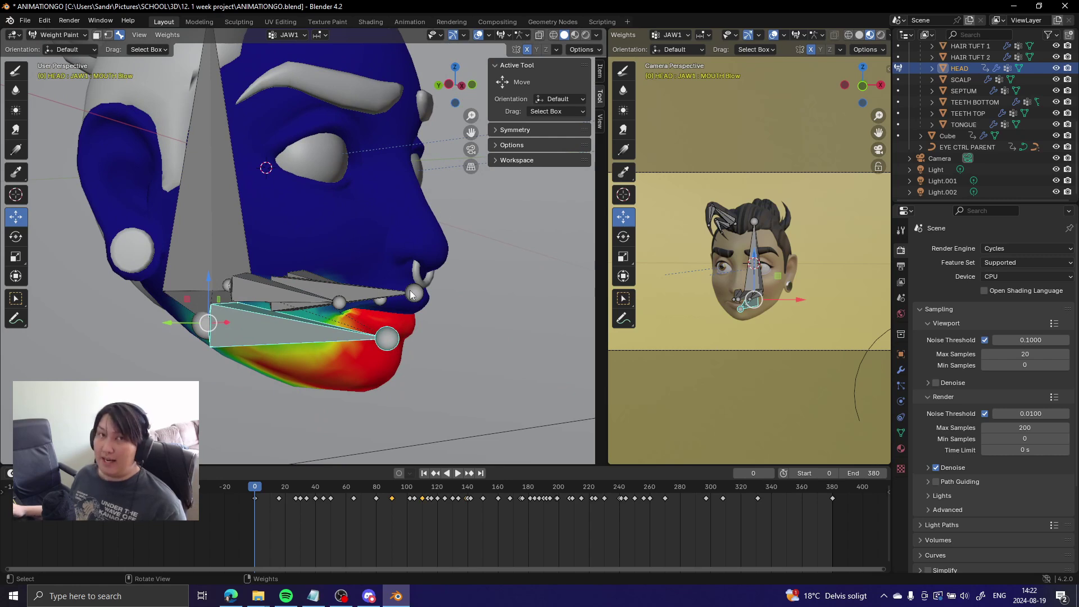
left_click(59, 35)
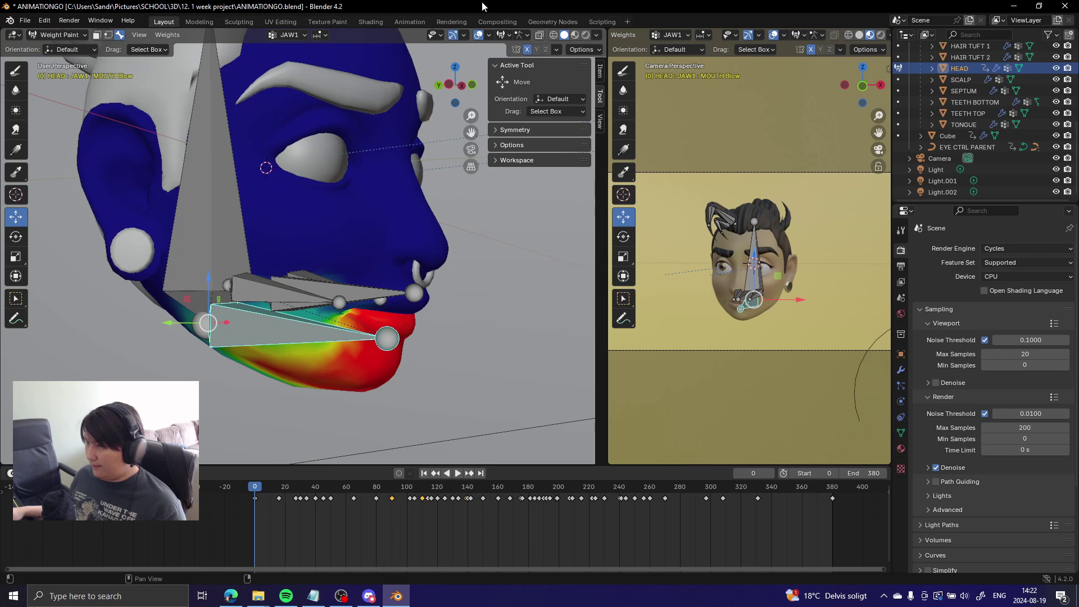
scroll(427, 331, "up", 3)
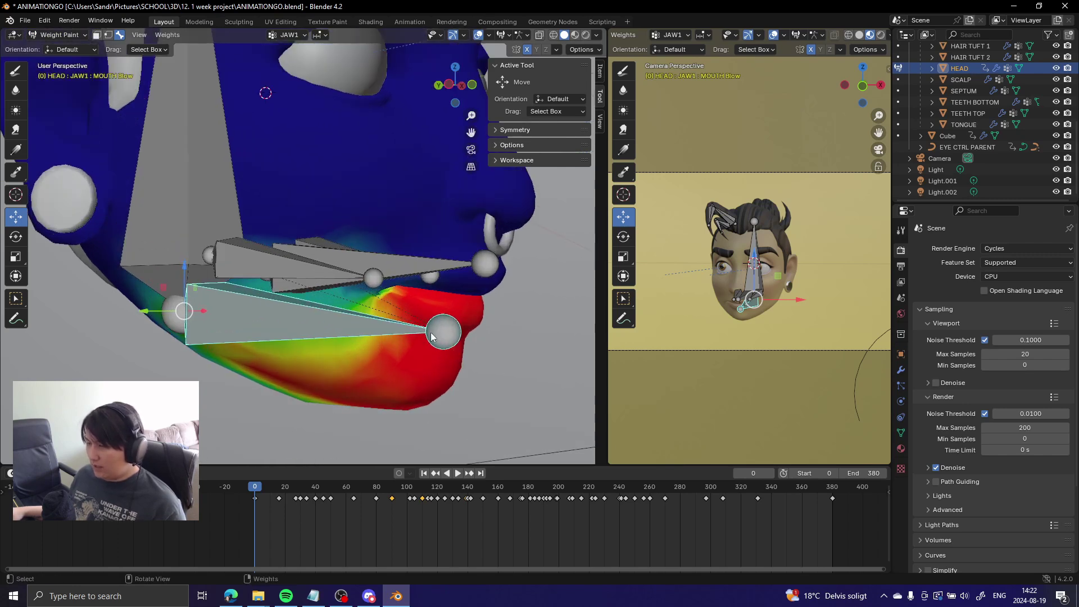
middle_click_drag(500, 355, 483, 325, "shift")
middle_click_drag(366, 344, 392, 385)
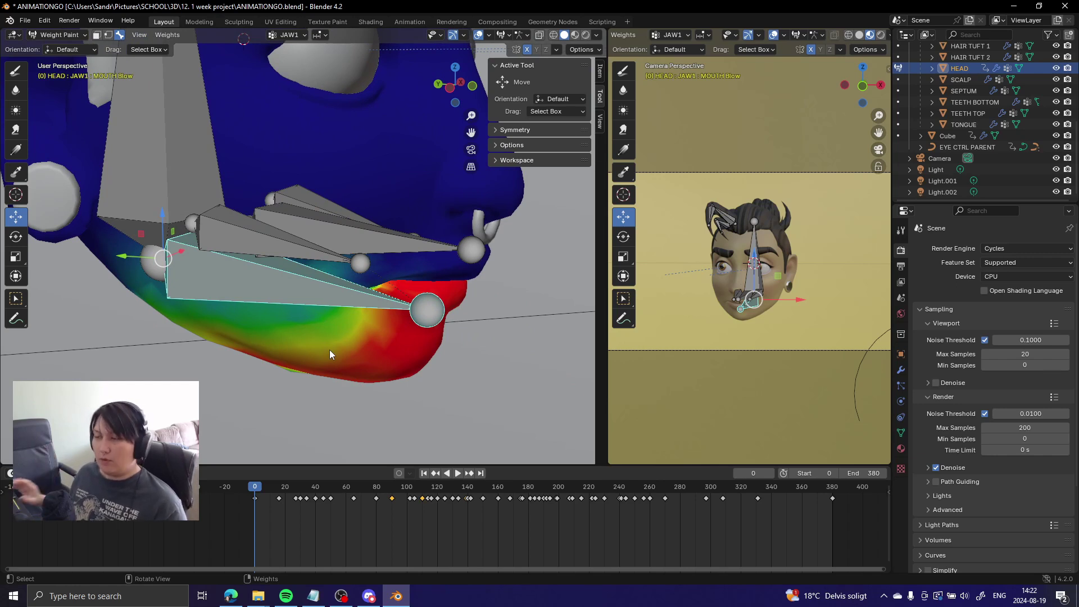
middle_click_drag(494, 352, 339, 275)
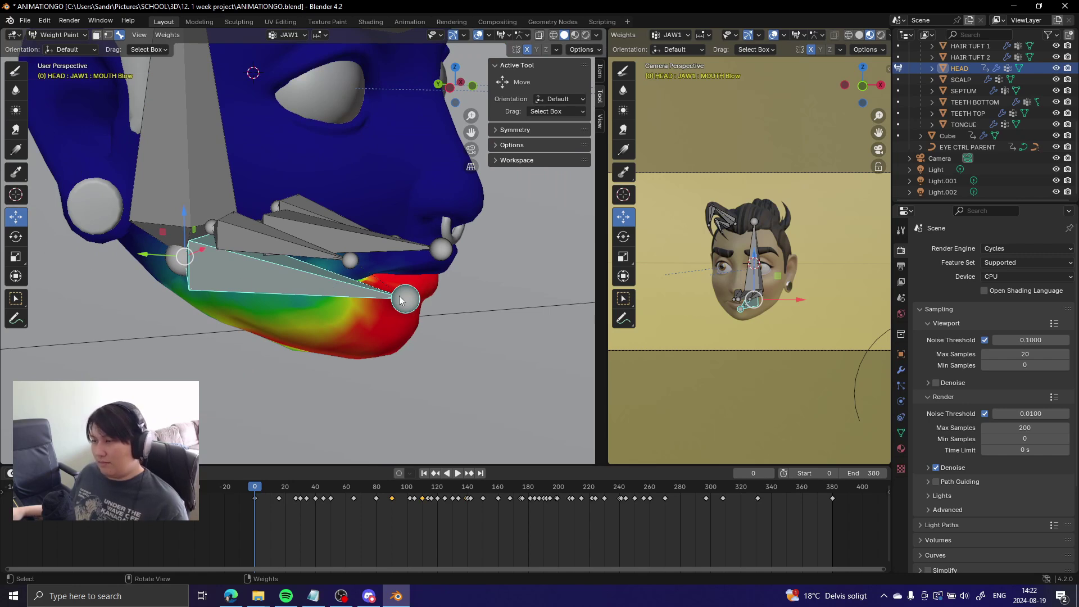
middle_click_drag(378, 296, 406, 348)
middle_click_drag(120, 214, 100, 217)
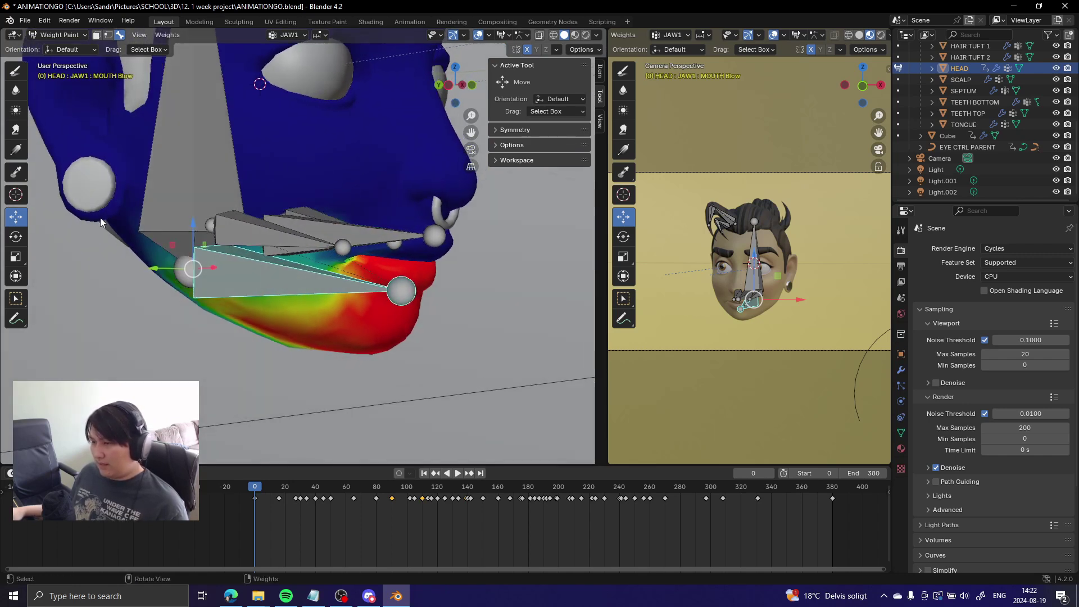
Step: Try rotating the JAW1 bone in Weight Paint mode to test the jaw weights, and clear its rotation
left_click(16, 237)
left_click_drag(226, 252, 223, 263)
key("ctrl+z")
middle_click_drag(224, 264, 308, 250)
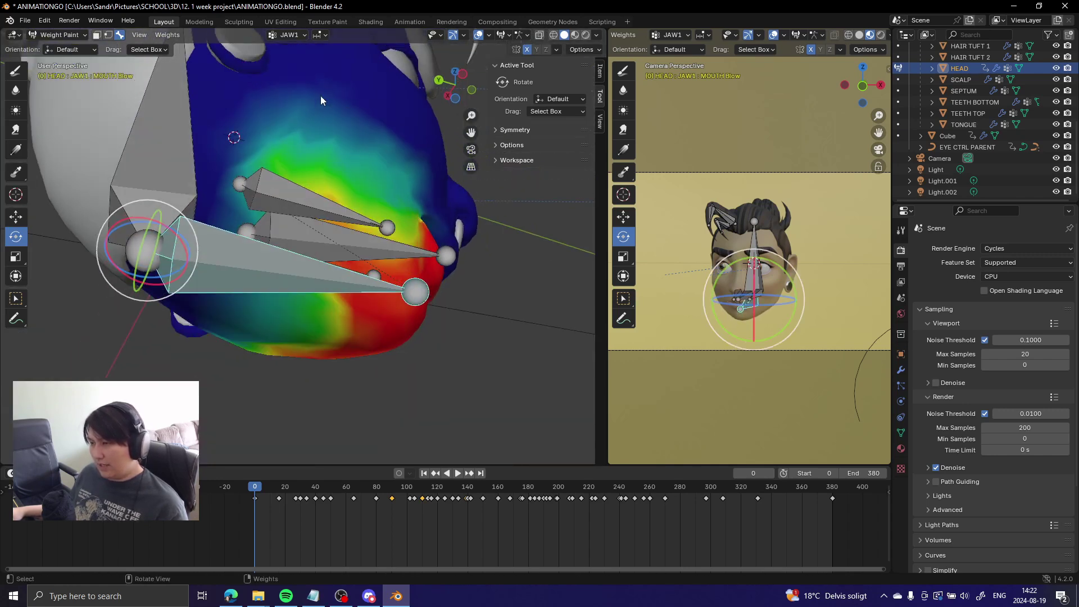
middle_click_drag(427, 146, 349, 265)
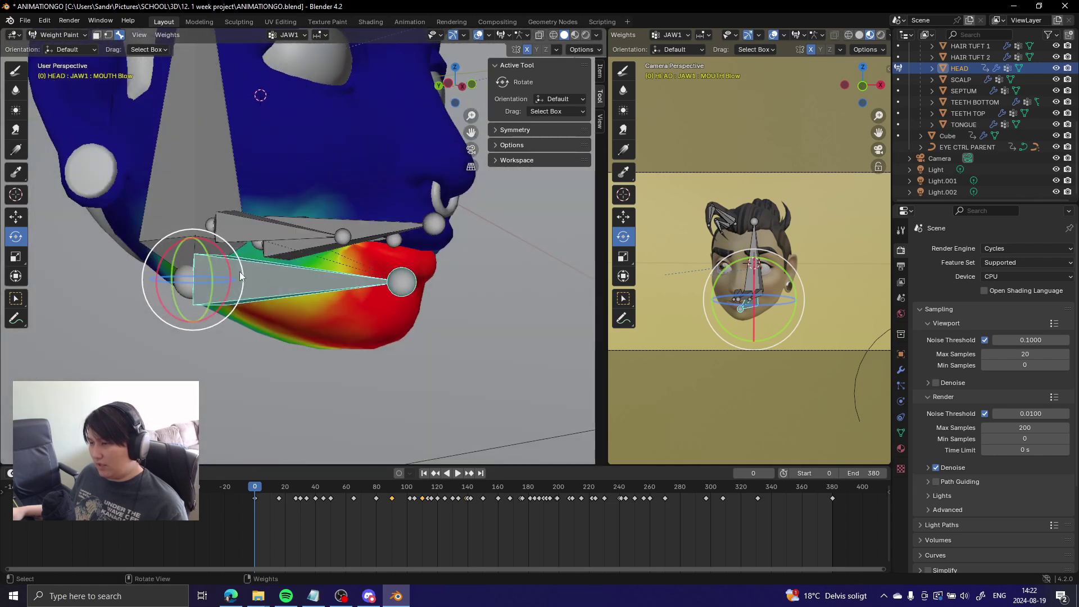
mouse_move(226, 265)
left_mouse_down()
mouse_move(227, 288)
mouse_move(229, 275)
left_mouse_up()
right_click(229, 275)
key("alt+r")
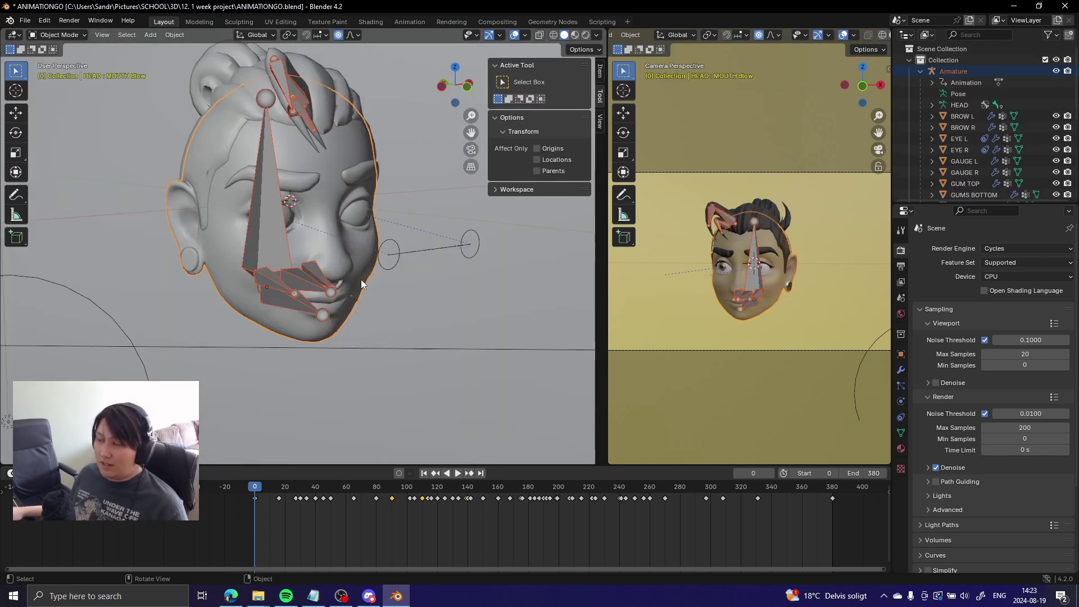
Step: Play the head animation from frame 0 and scrub the timeline to frame 100
middle_click_drag(462, 295, 471, 315)
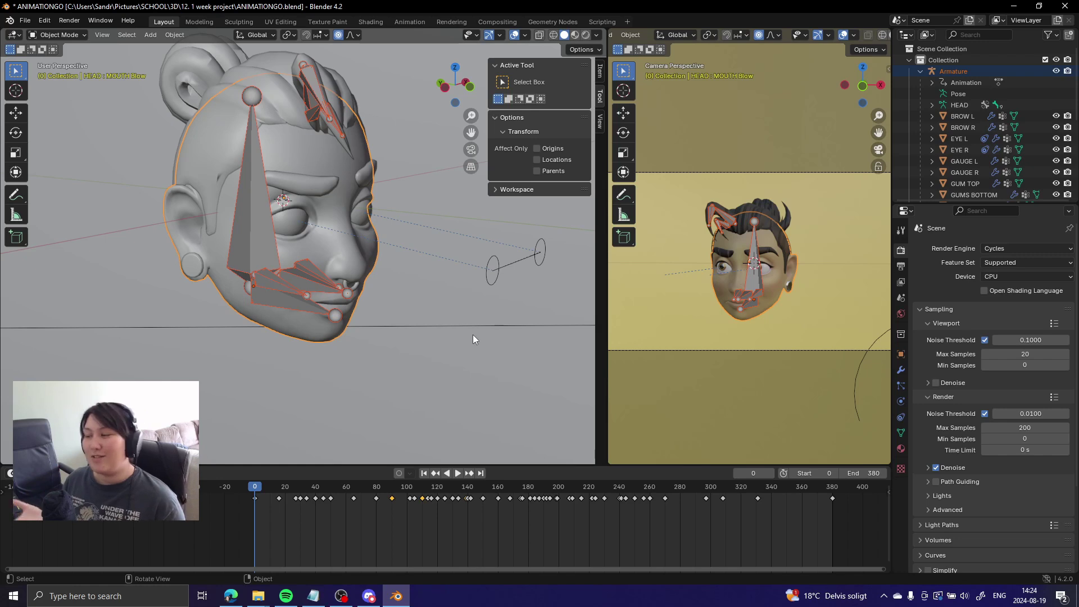
middle_click_drag(446, 319, 420, 334)
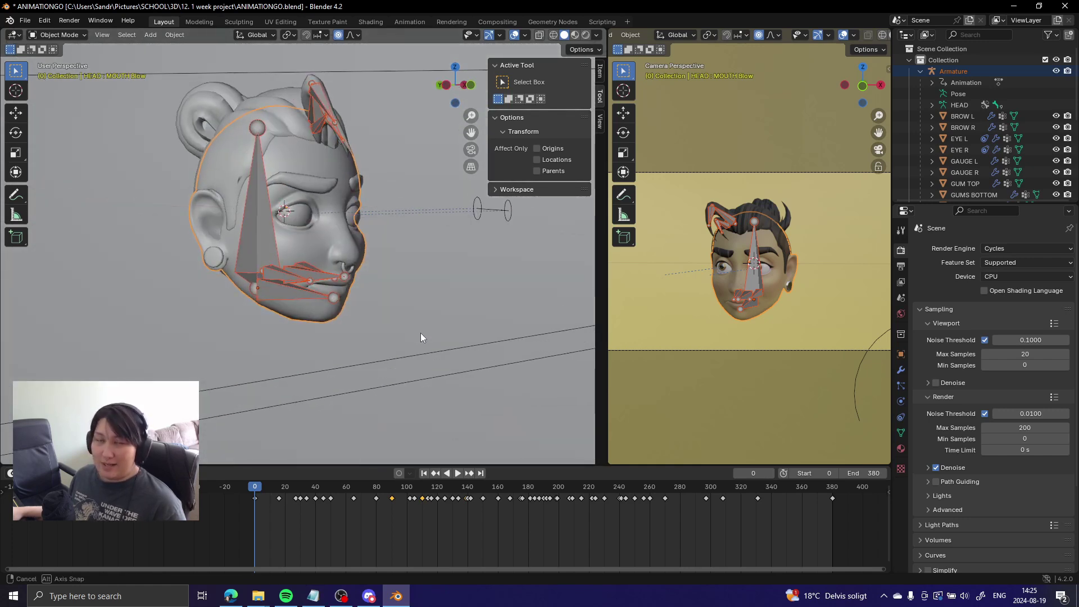
middle_click_drag(387, 296, 280, 273)
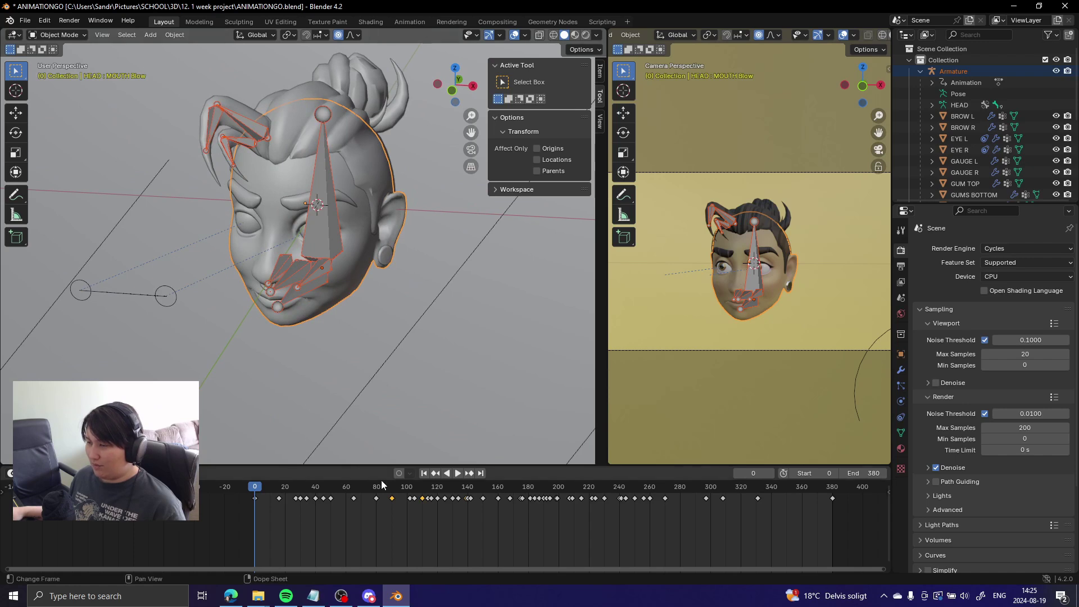
middle_click_drag(305, 357, 394, 338)
scroll(380, 333, "up", 3)
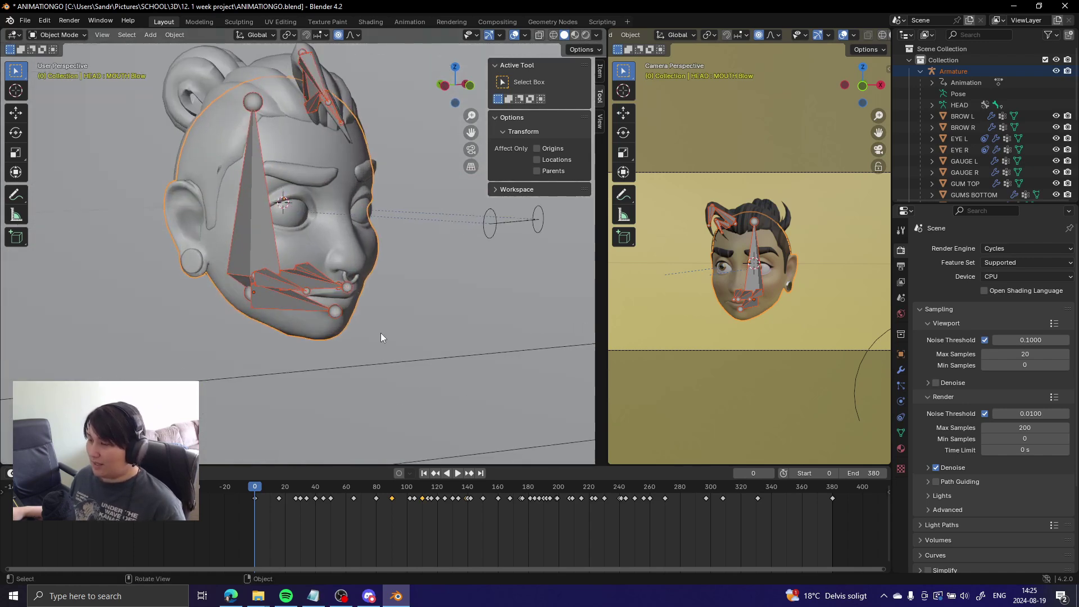
key("space")
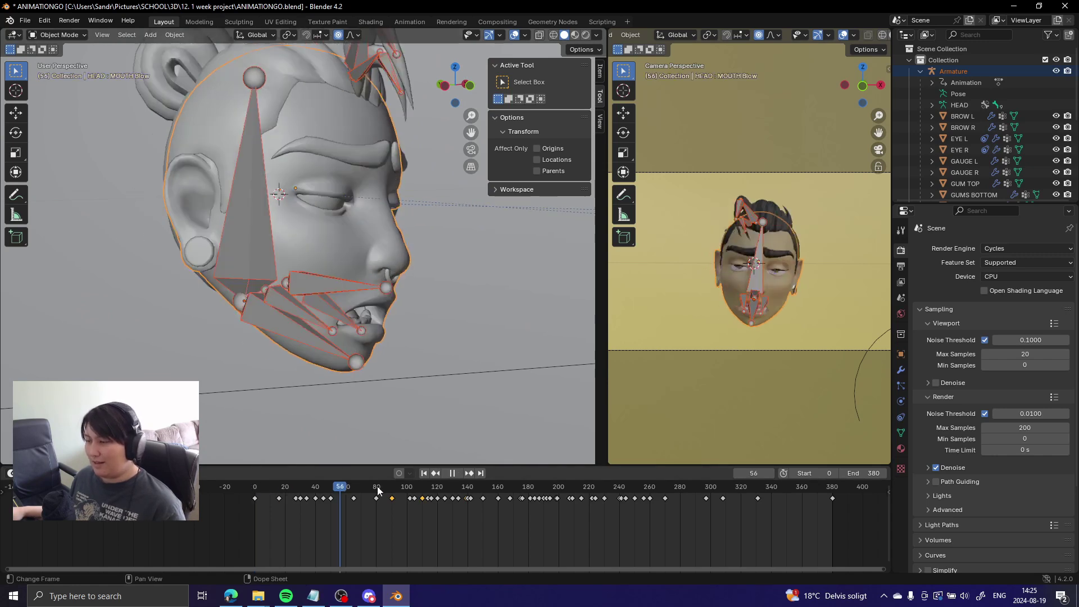
left_click_drag(291, 504, 407, 504)
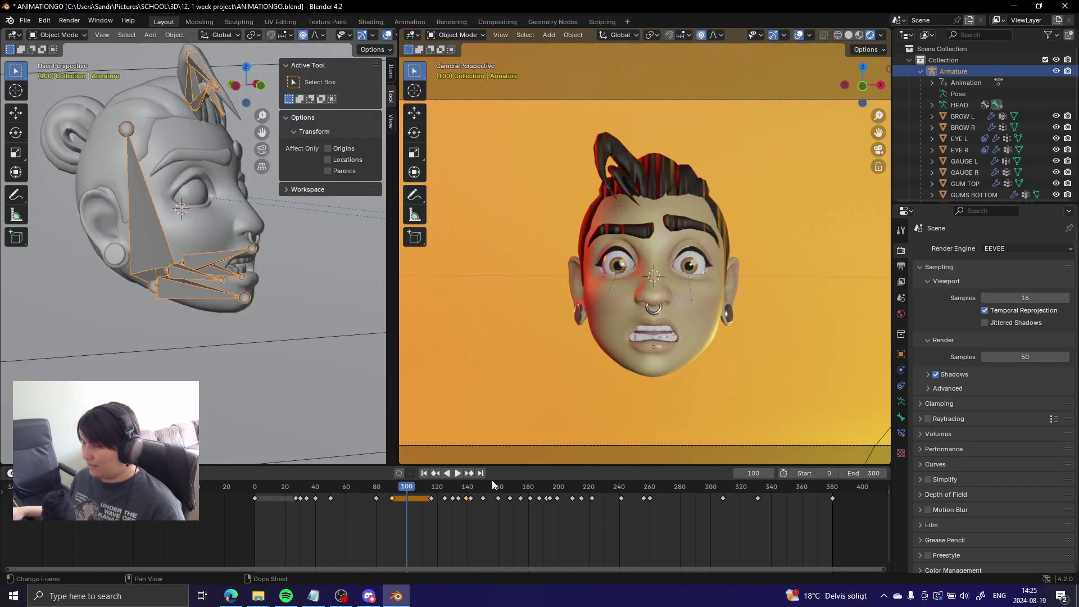
Step: Play the facial animation from frame 100 in the rendered camera view, replay it and stop playback
left_click(458, 475)
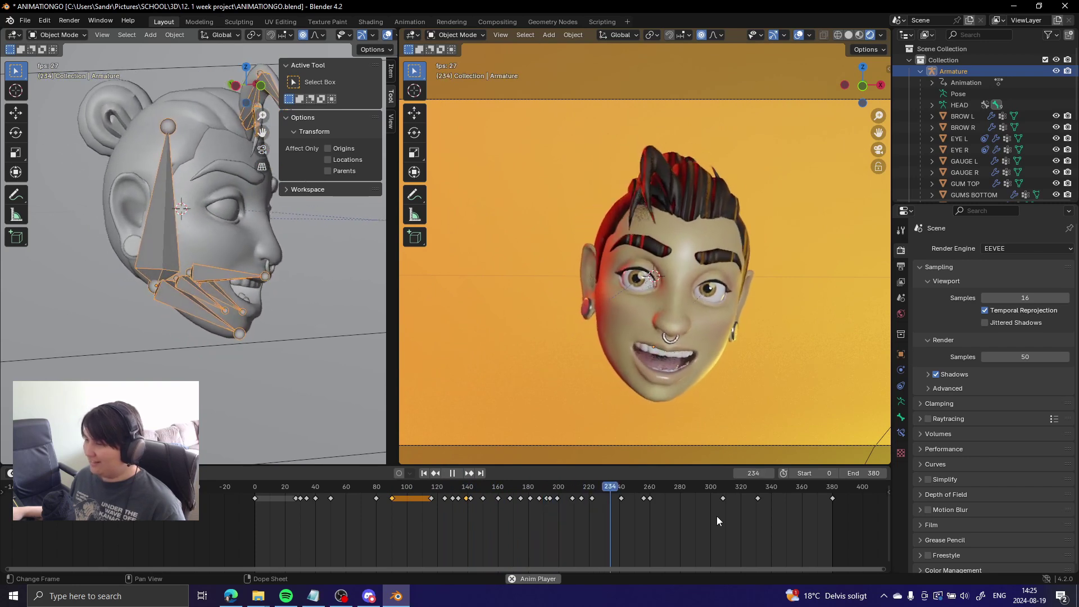
key("Escape")
left_click(453, 474)
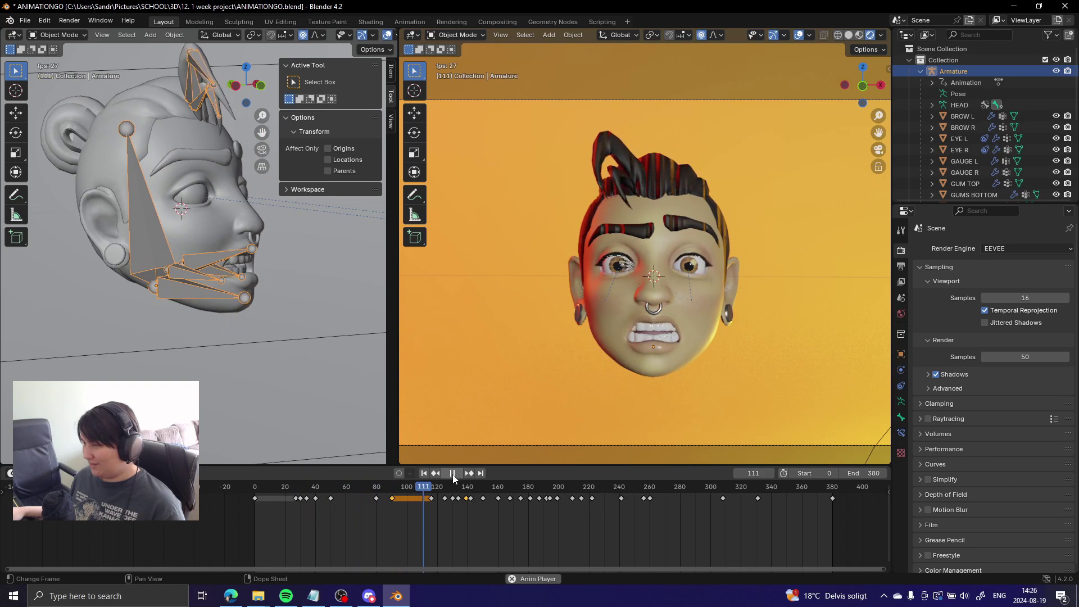
key("Escape")
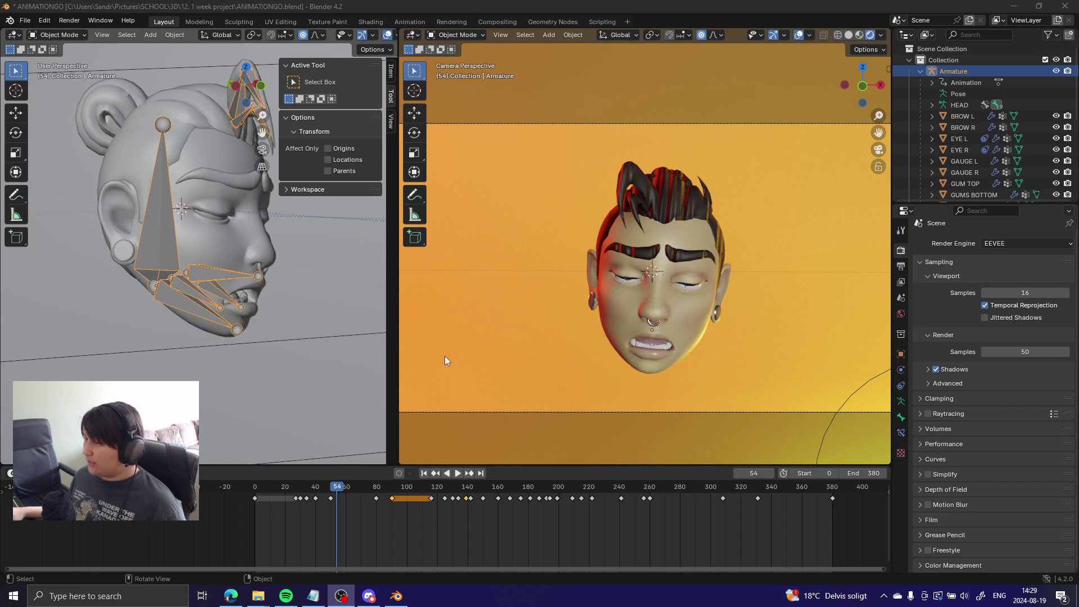
scroll(316, 349, "down", 6)
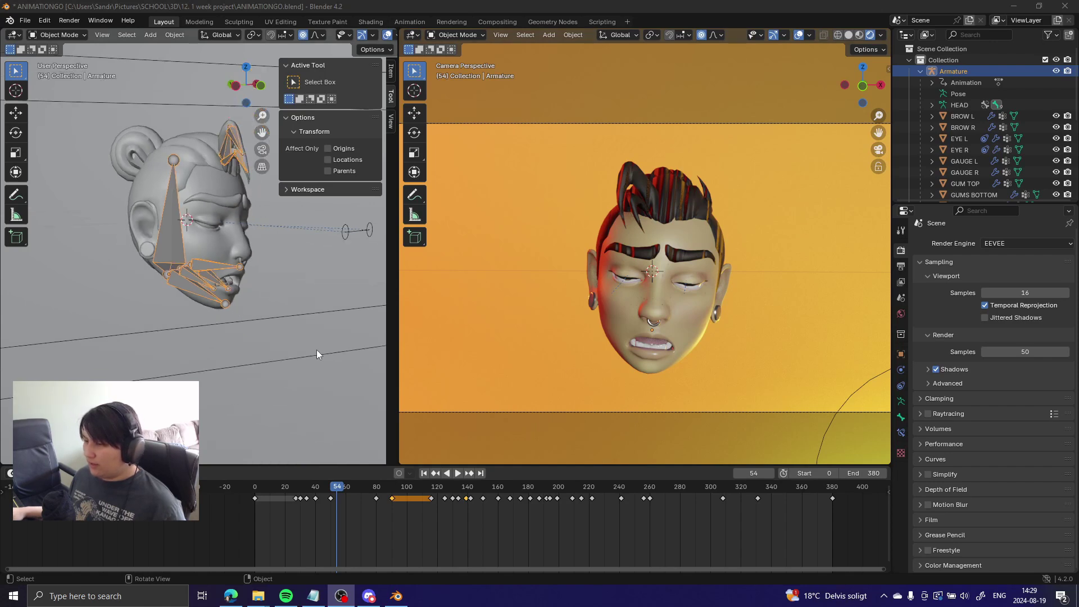
Step: Scrub the timeline to frame 15, select the Light.001 lamp and examine the scene lighting on the face in the rendered camera view
key("space")
left_click_drag(332, 496, 287, 499)
middle_click_drag(292, 364, 214, 290)
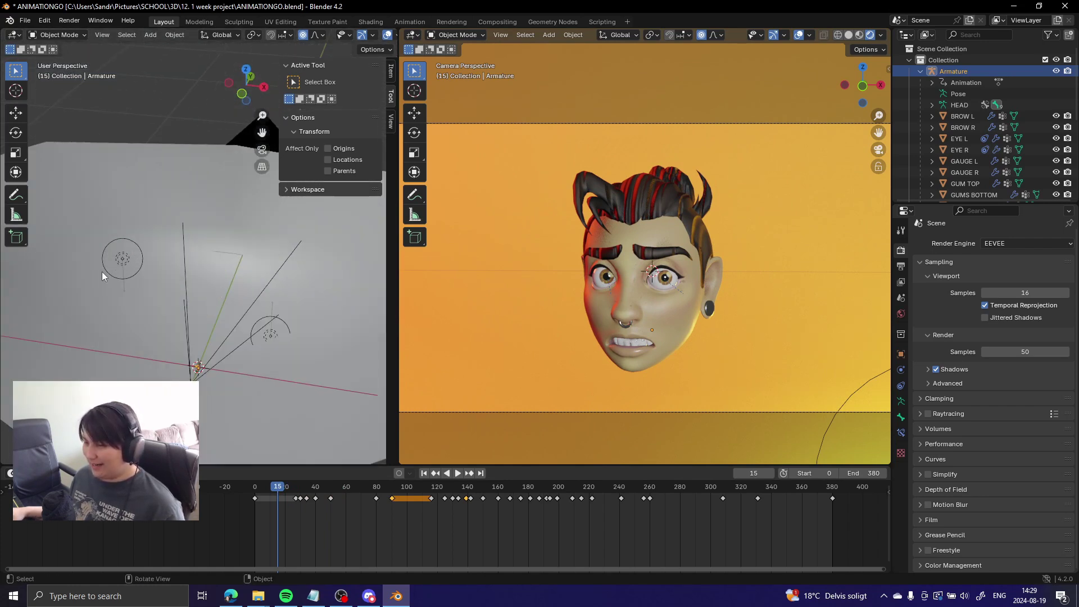
left_click(123, 258)
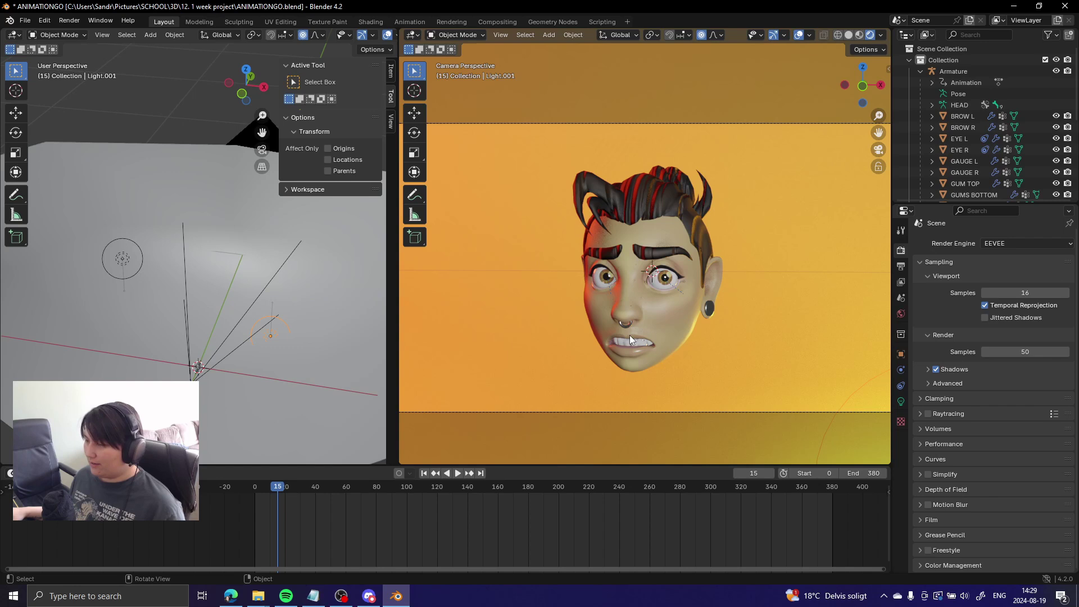
scroll(630, 335, "up", 5)
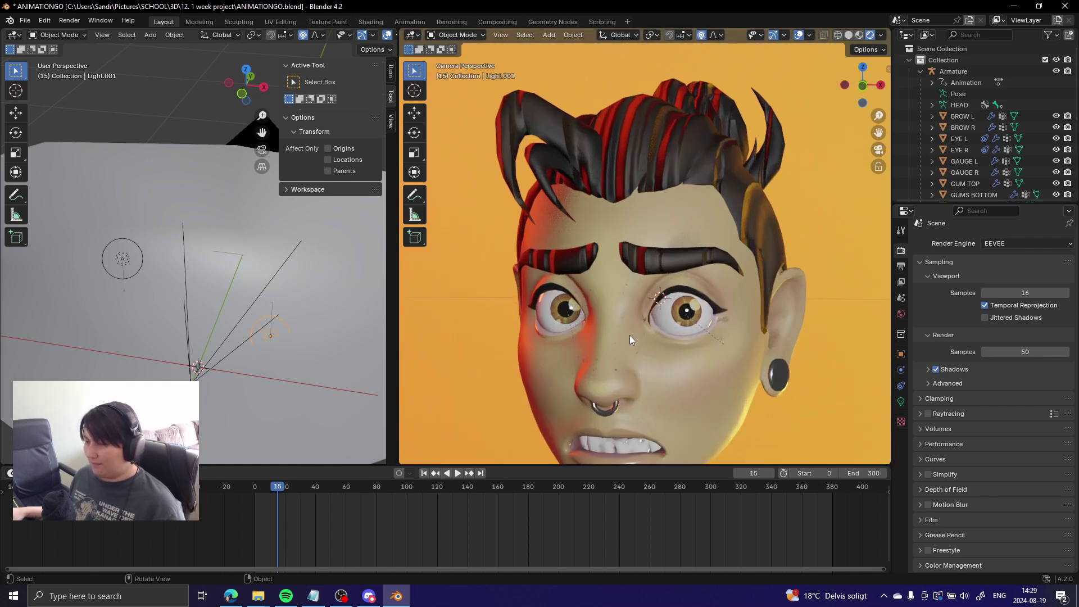
middle_click_drag(207, 369, 212, 319)
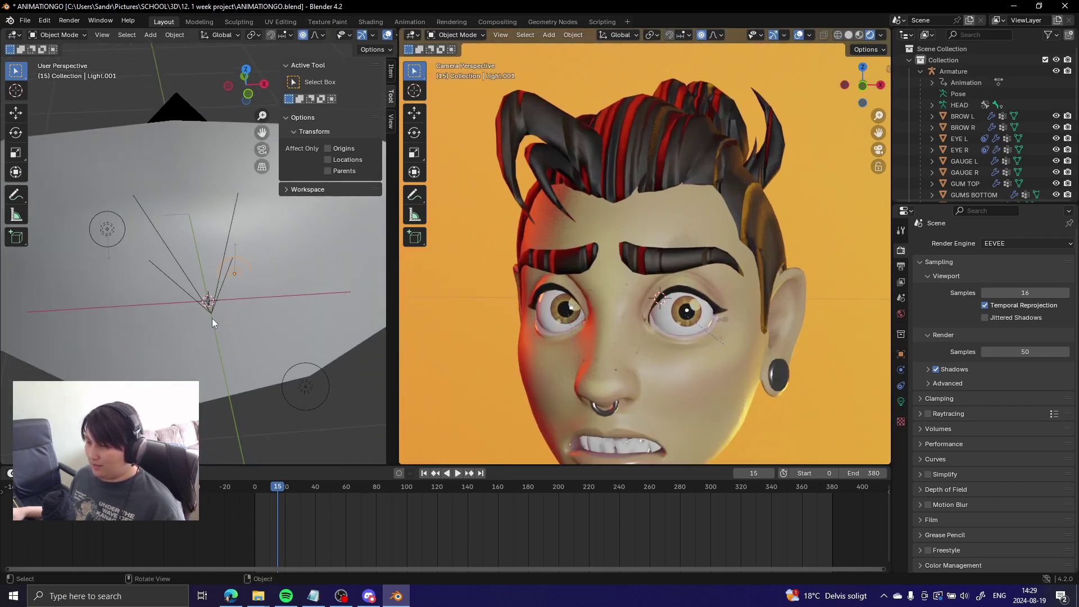
scroll(211, 318, "up", 3)
scroll(210, 318, "down", 1)
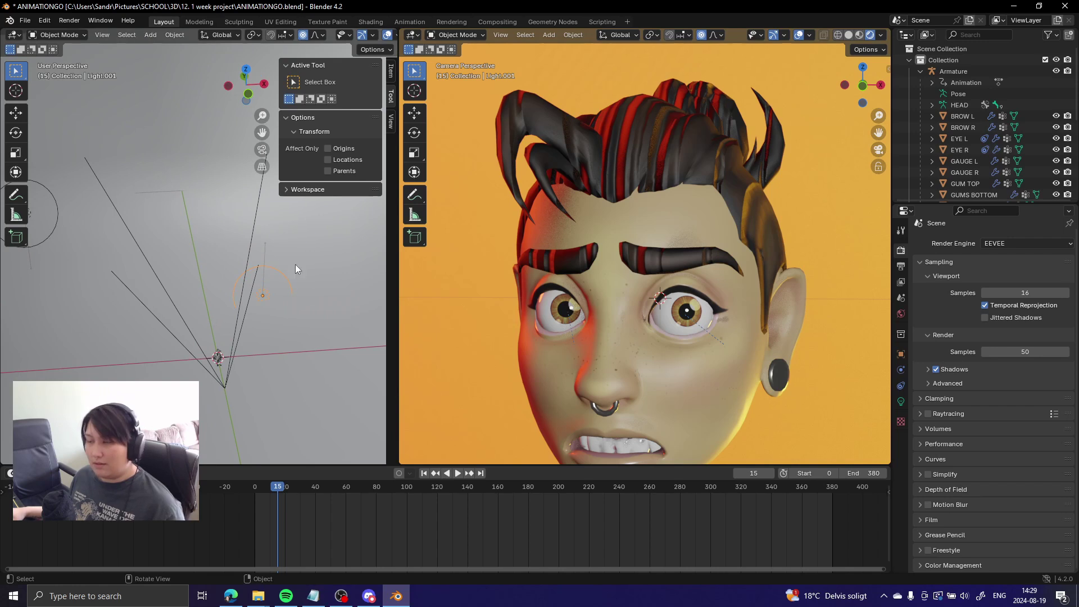
scroll(139, 253, "down", 1)
Step: Try moving the Light.002 lamp with the Move tool, and undo the move
left_click(49, 219)
mouse_move(81, 252)
middle_mouse_down()
mouse_move(76, 278)
mouse_move(67, 236)
middle_mouse_up()
left_click(15, 113)
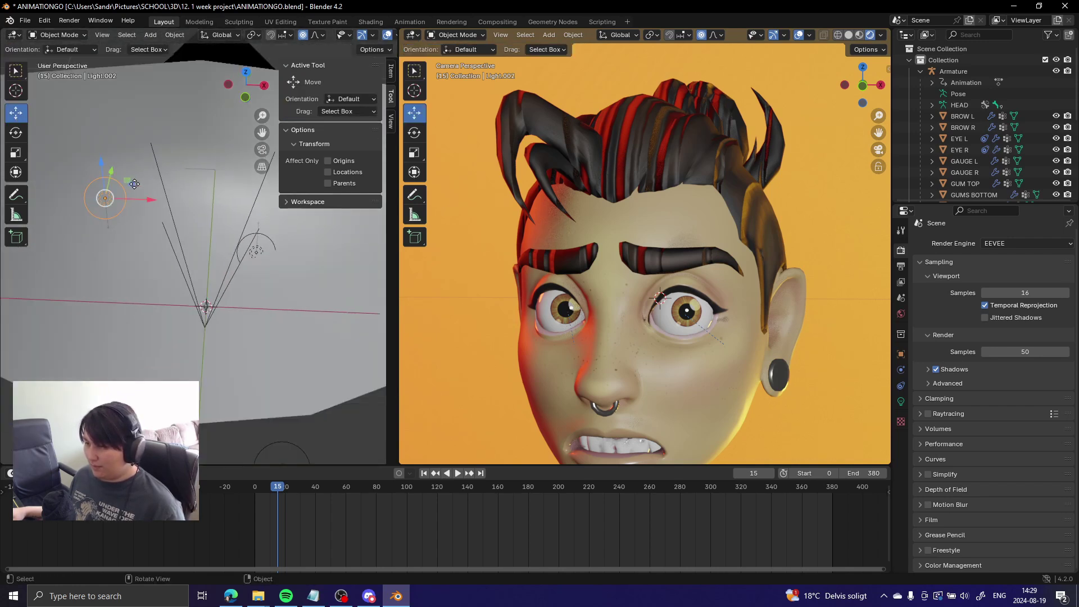
middle_click_drag(129, 183, 190, 160)
left_click_drag(180, 163, 138, 159)
key("ctrl+z")
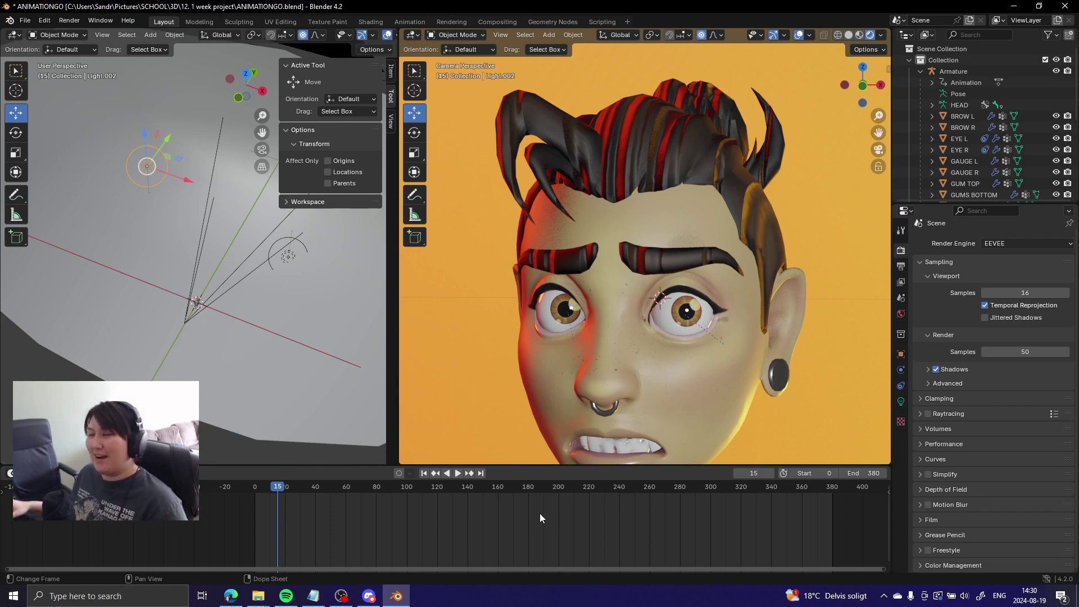
Step: Switch to the browser and read through SideFX's Houdini product page, covering its procedural approach, node-based workflow and artist-friendly tools
key("alt+Tab")
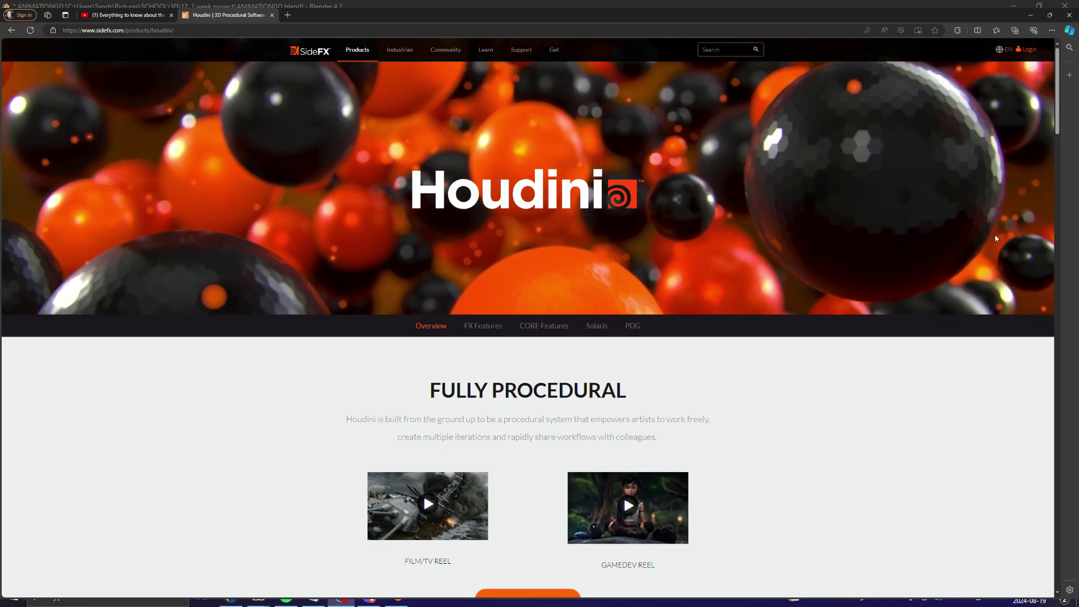
left_click_drag(1057, 106, 1056, 178)
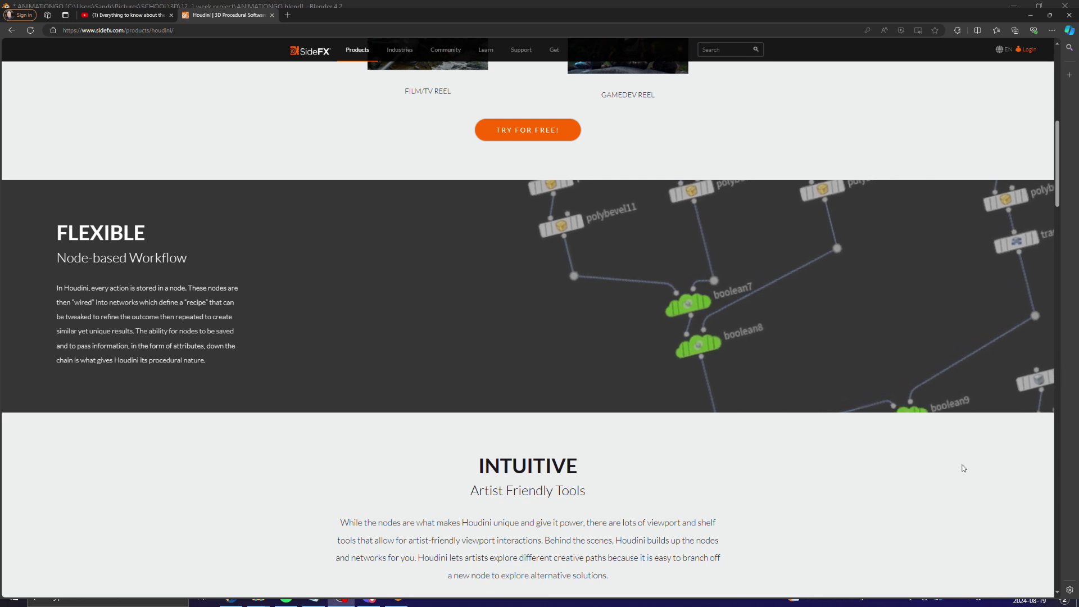
scroll(1060, 234, "down", 5)
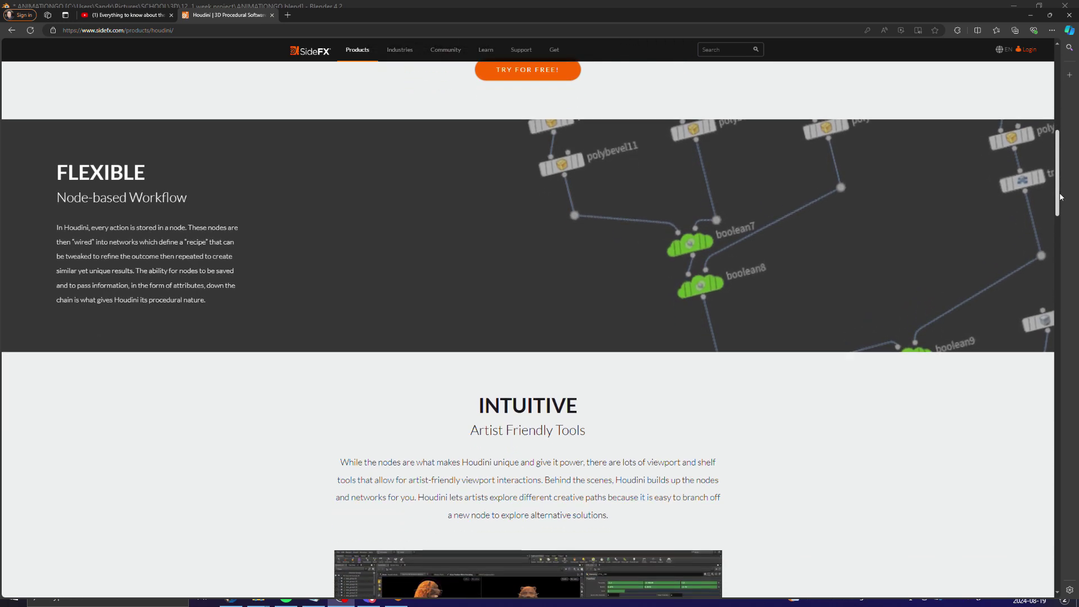
scroll(1059, 231, "down", 2)
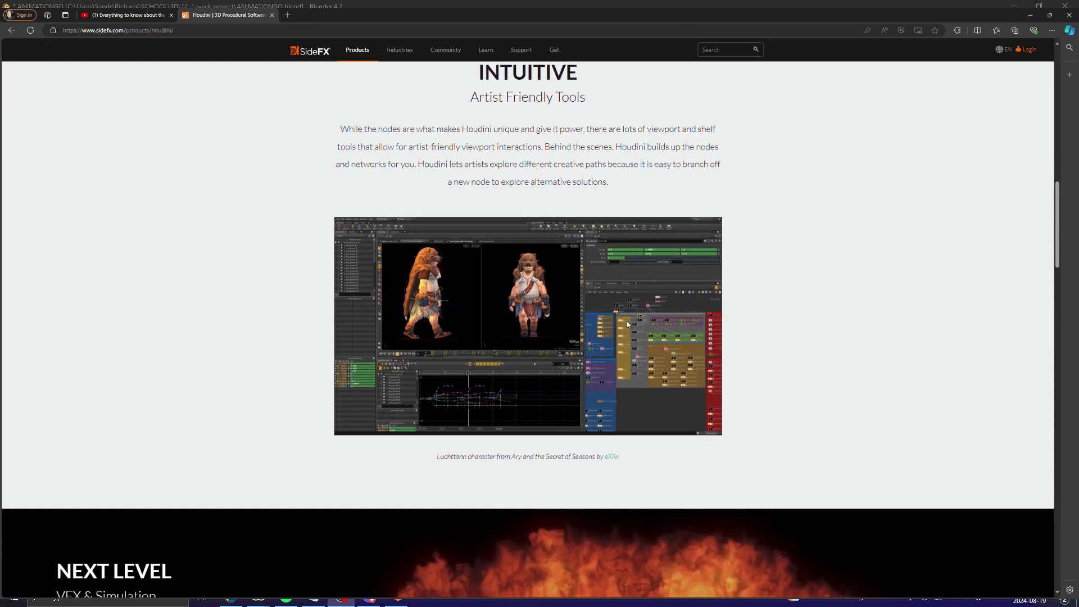
left_click_drag(1056, 225, 1057, 284)
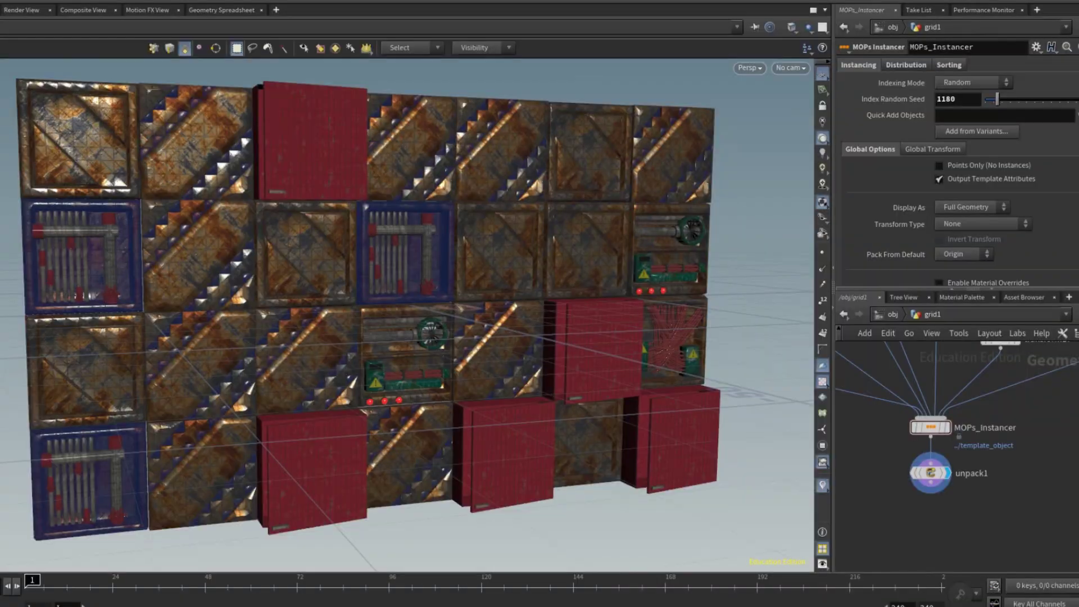
Step: In Houdini, raise the Index Random Seed of the MOPs Instancer to reshuffle the wall of crate panels
left_click_drag(997, 99, 1026, 98)
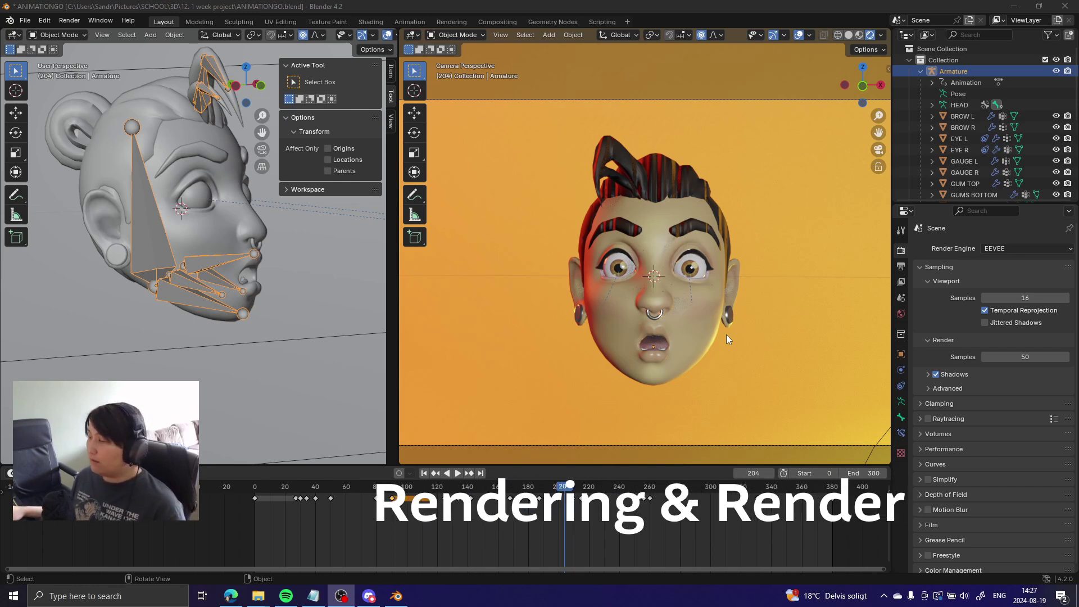
Step: In Blender, set the render engine to Cycles and inspect the character's face up close in the rendered camera view
left_click(1019, 252)
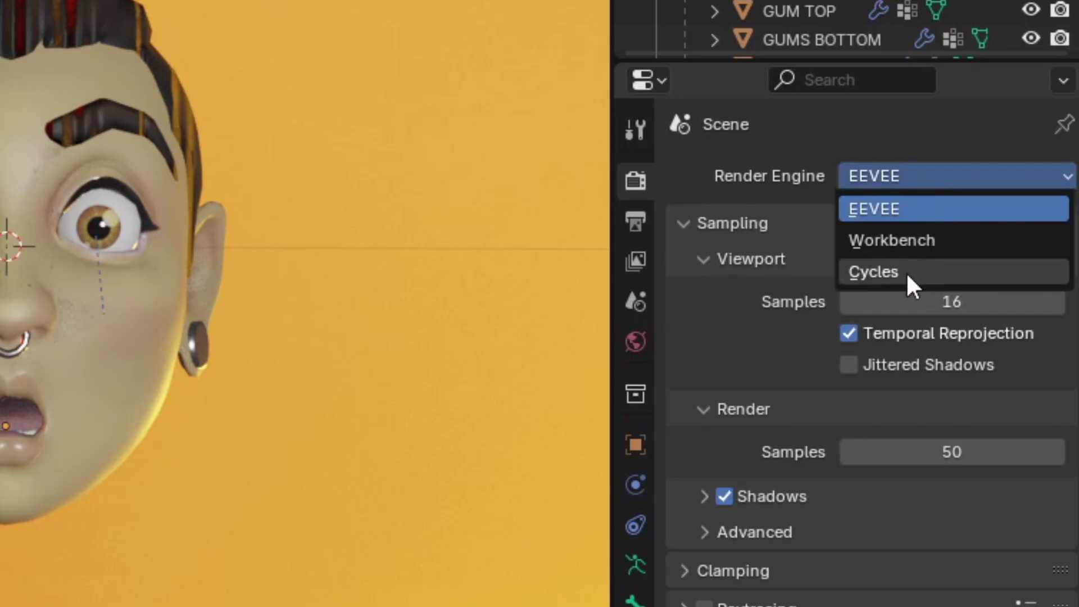
left_click(1008, 286)
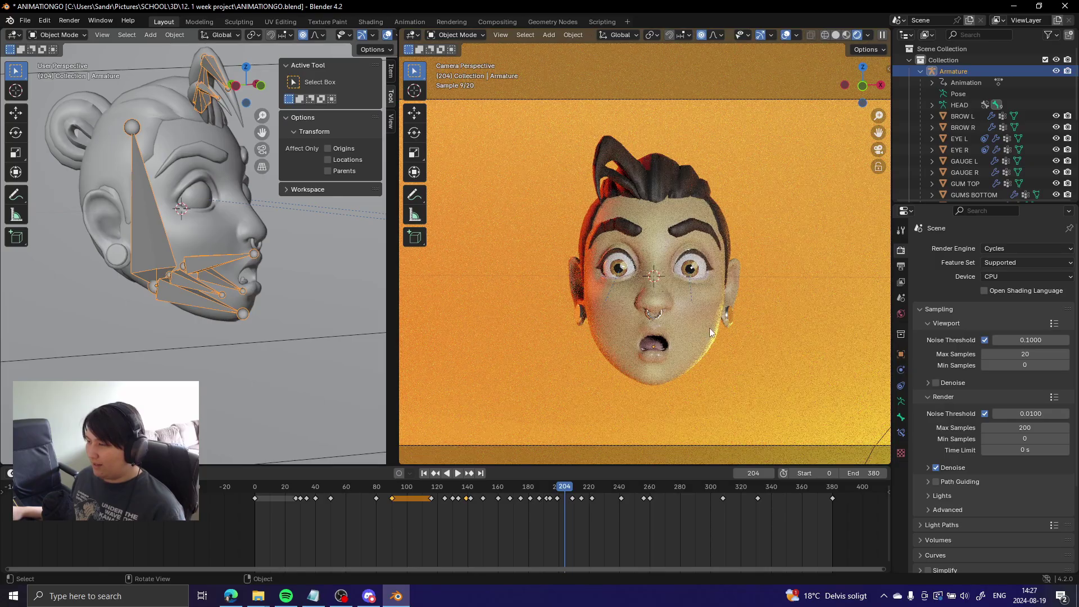
scroll(693, 339, "up", 3)
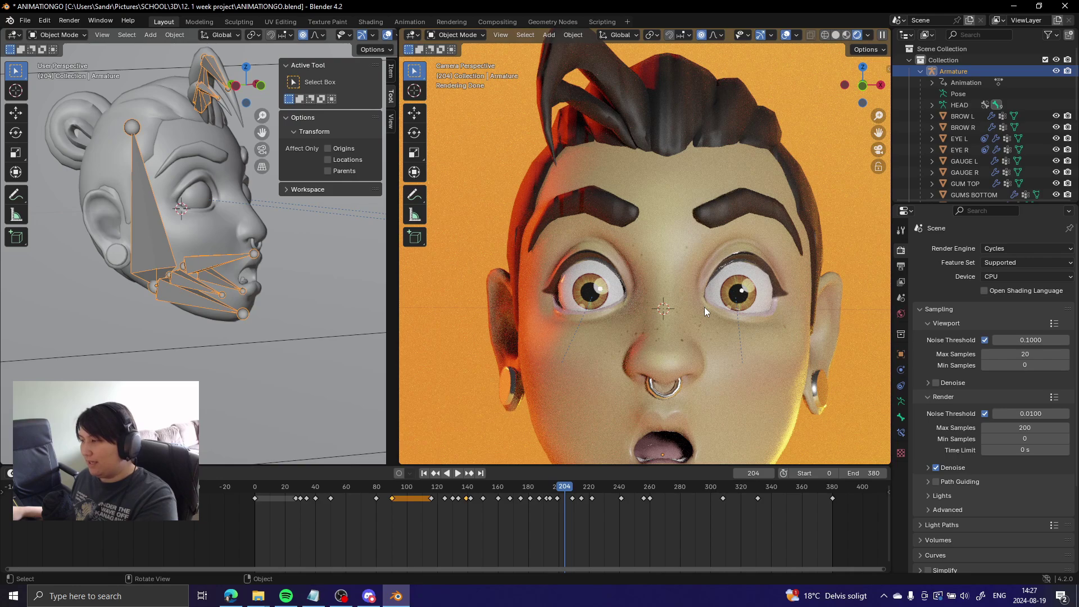
scroll(704, 307, "up", 2)
Step: Switch the render engine to EEVEE, play the facial animation from frame 204 and stop at frame 280
left_click(1003, 249)
left_click(1002, 261)
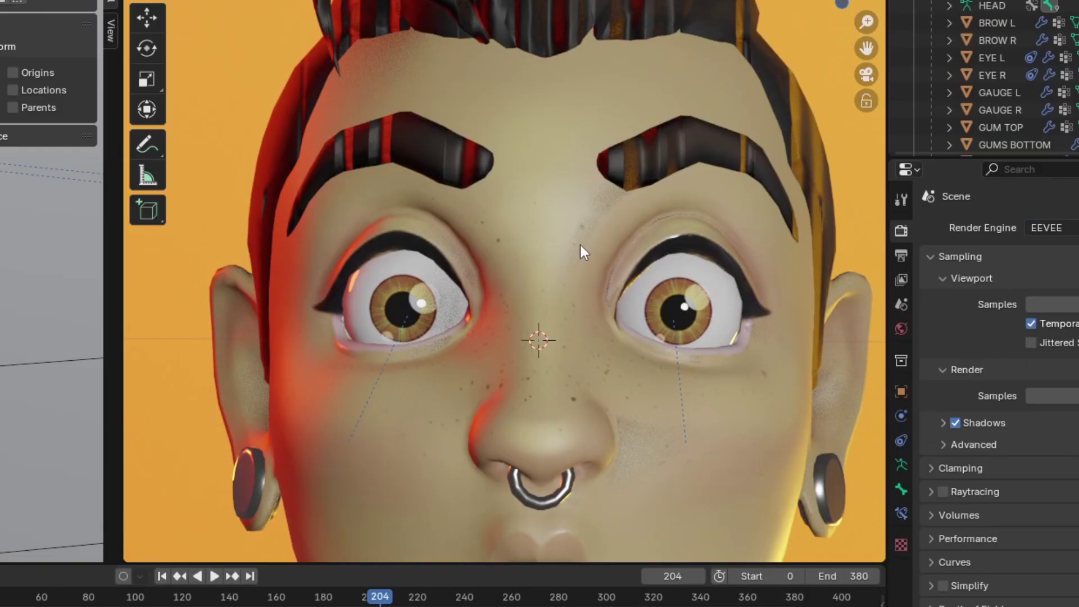
left_click(212, 574)
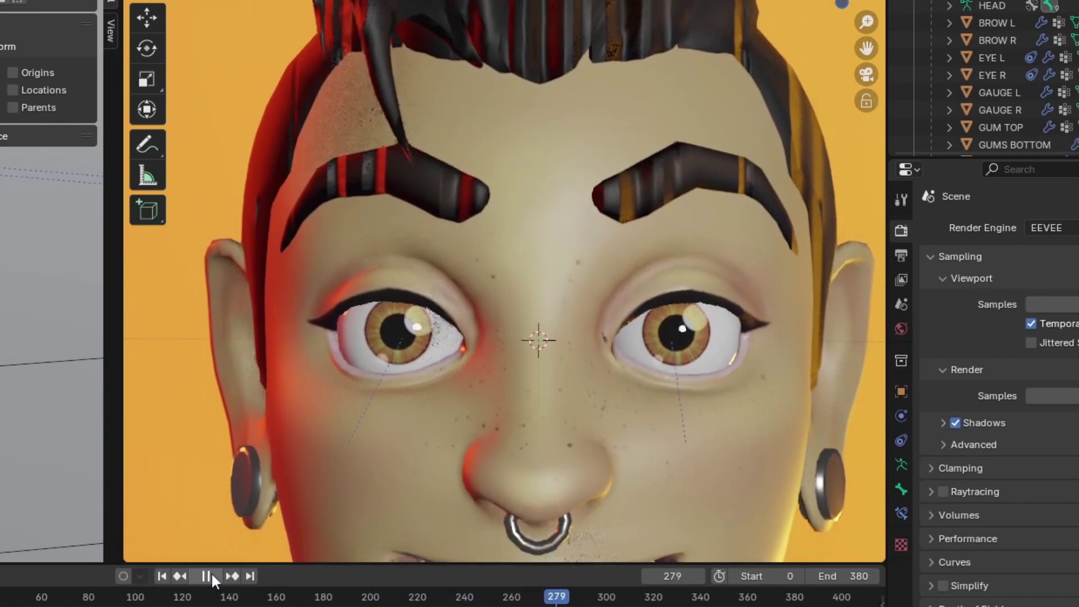
left_click(211, 574)
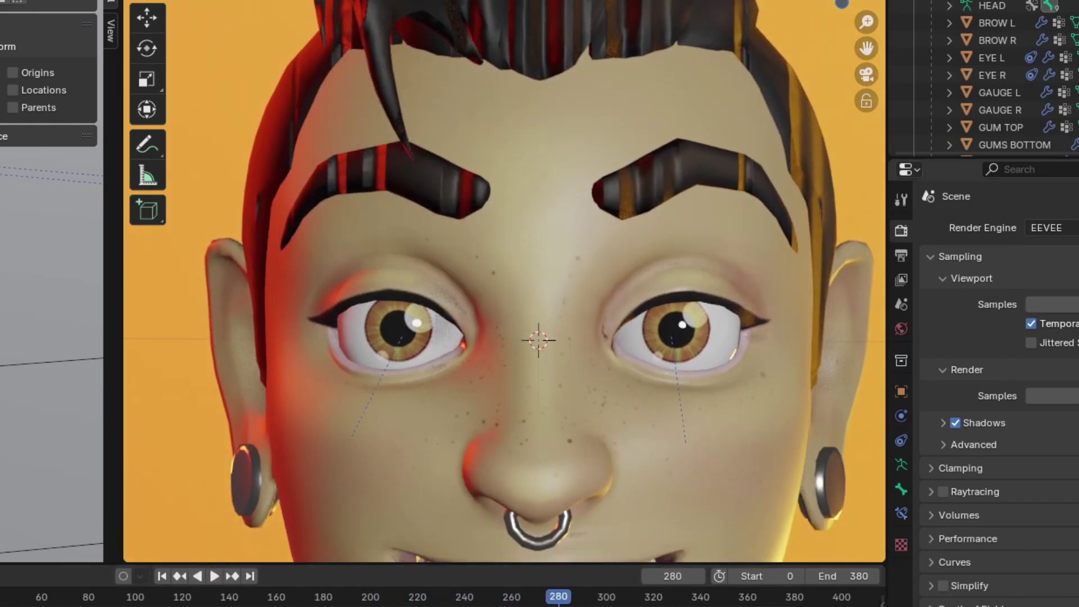
Step: Change the render engine to Cycles, play the facial animation and stop it at frame 54
left_click(1047, 228)
left_click(1046, 287)
left_click(215, 576)
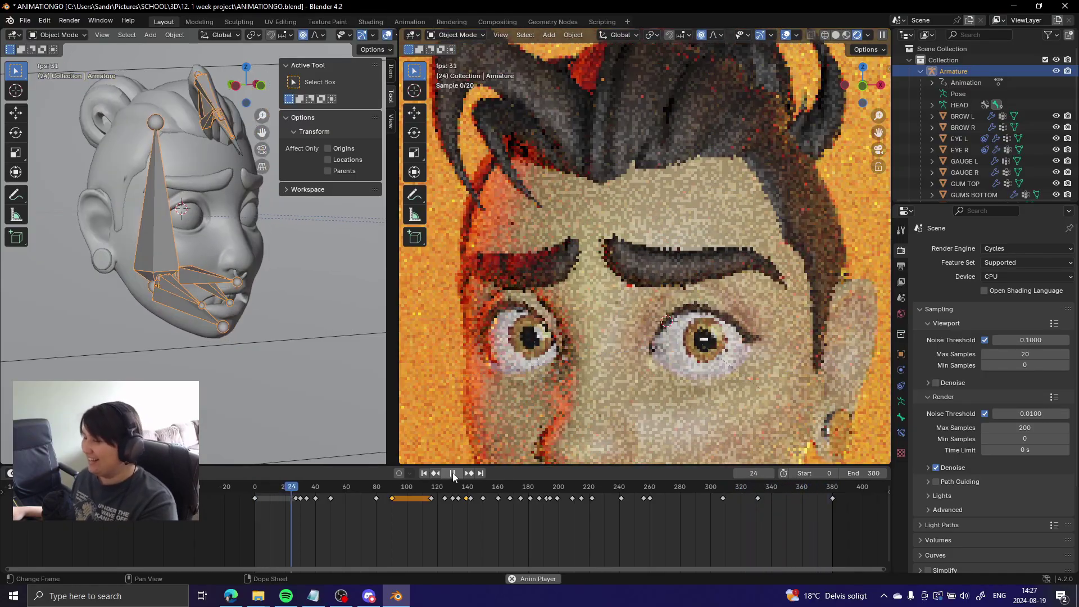
left_click(453, 473)
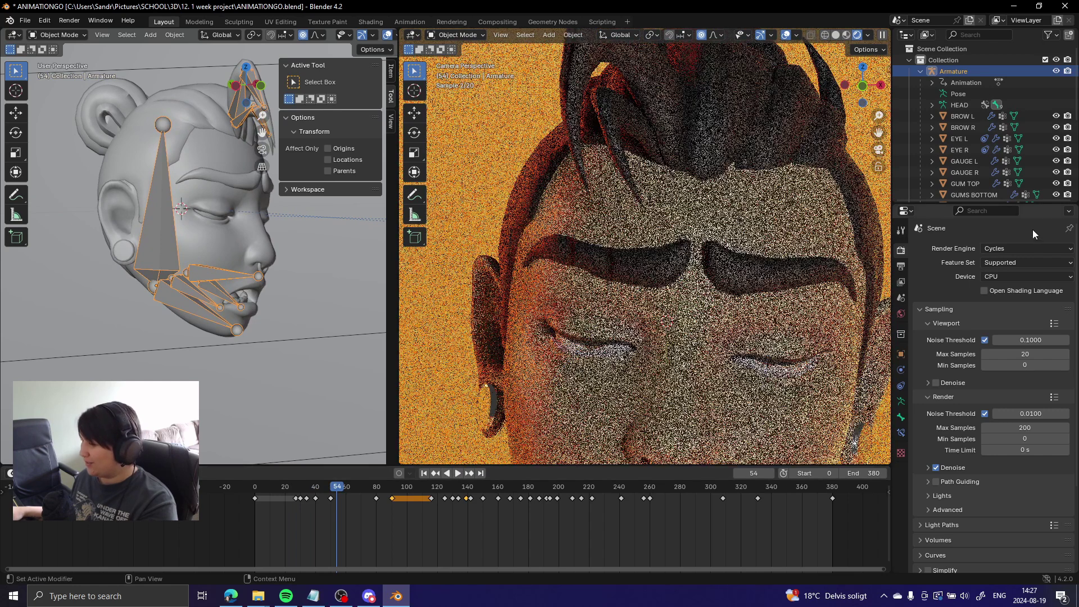
Step: Return the render engine to EEVEE and look over its render settings
left_click(1020, 248)
left_click(1012, 260)
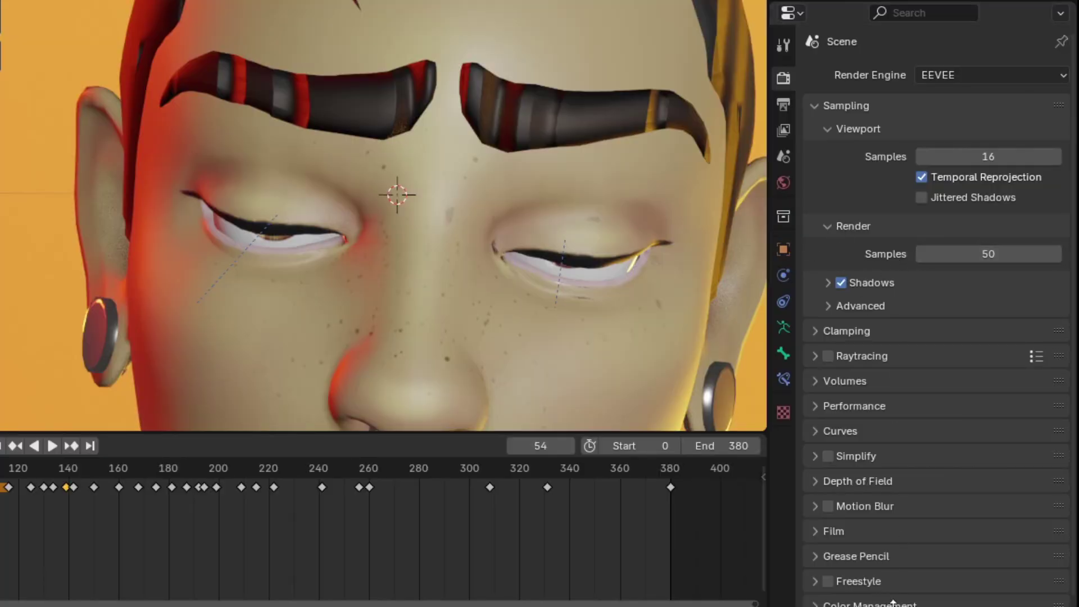
scroll(899, 419, "down", 1)
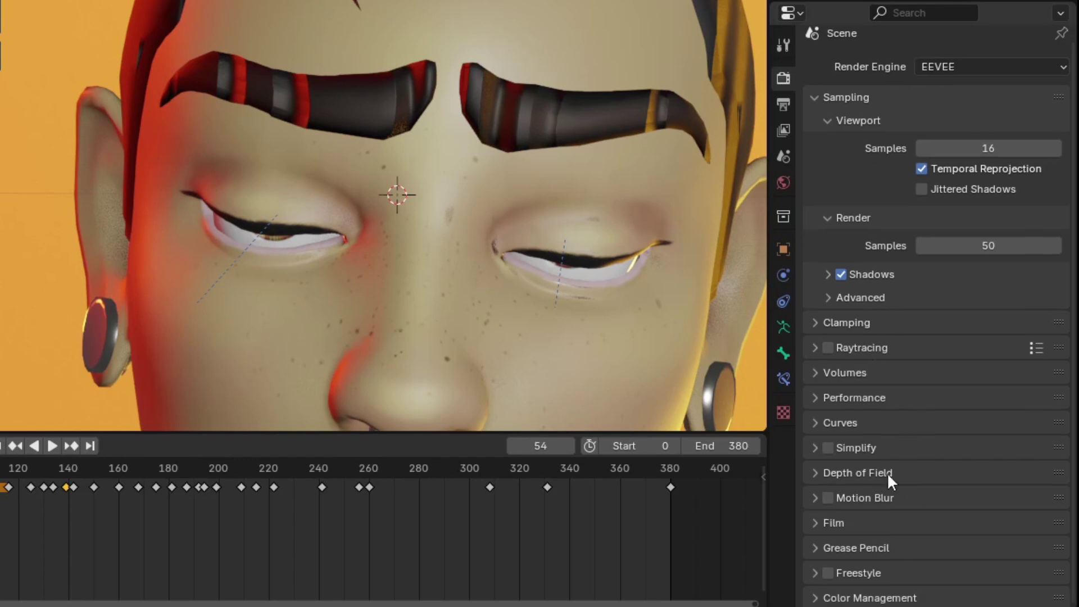